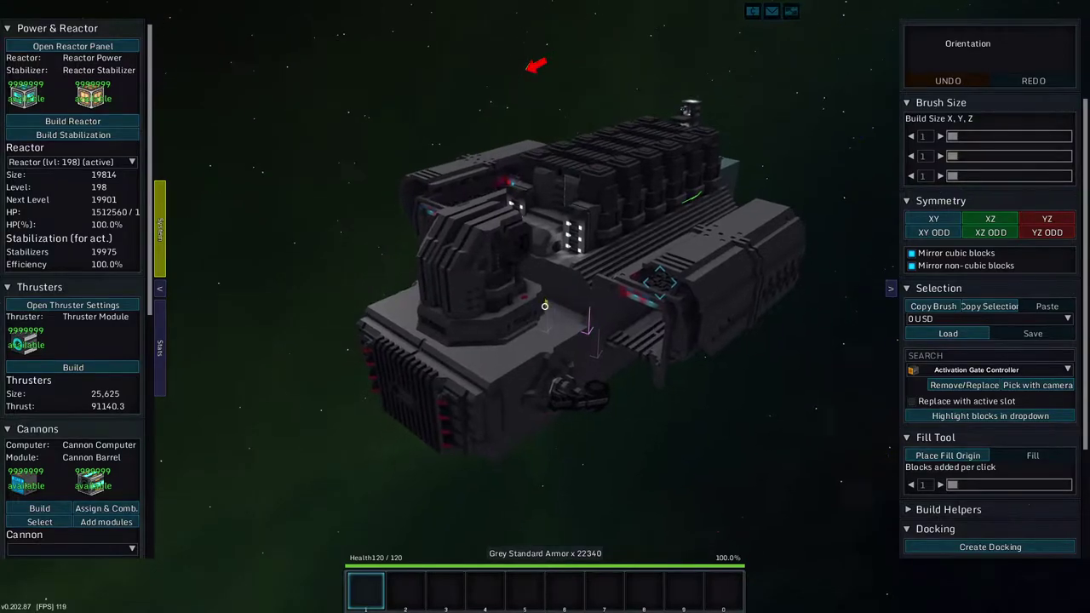
Fly around the missile boat and set a YZ symmetry plane on its centre line.
key("w")
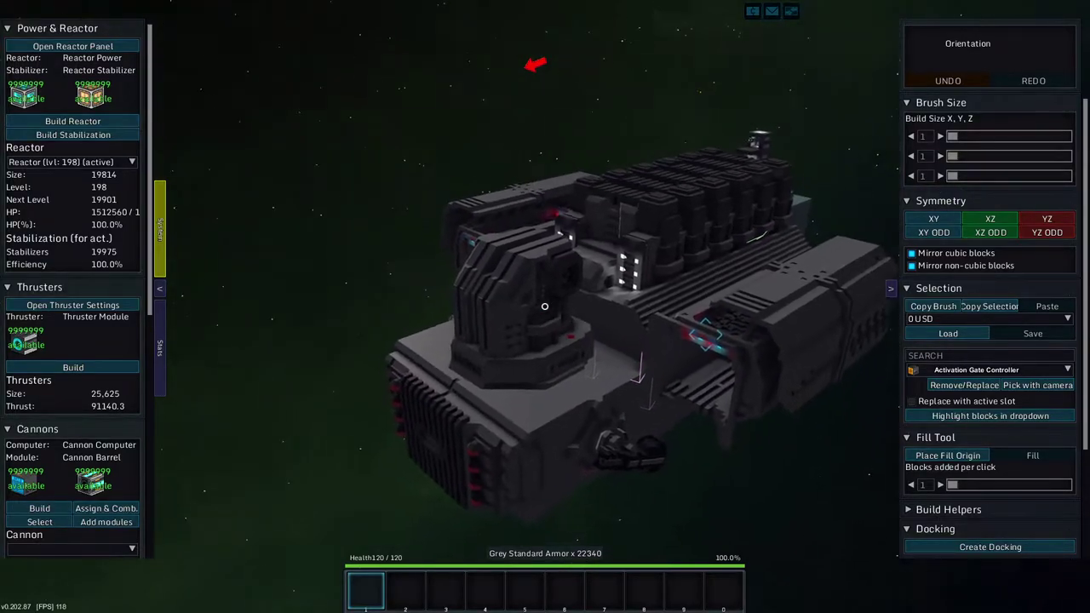
key("w")
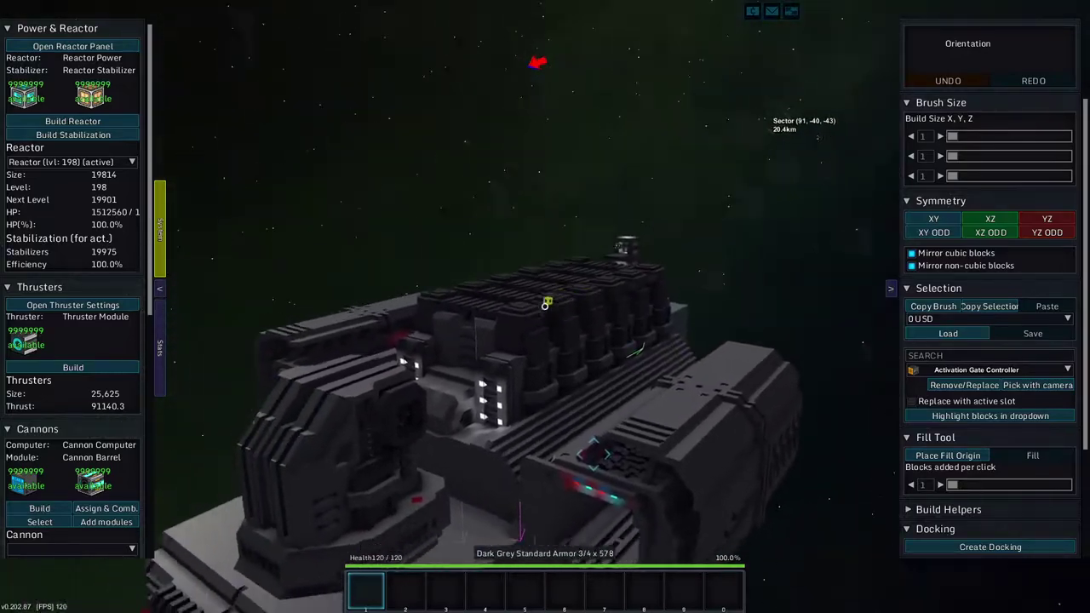
key("w")
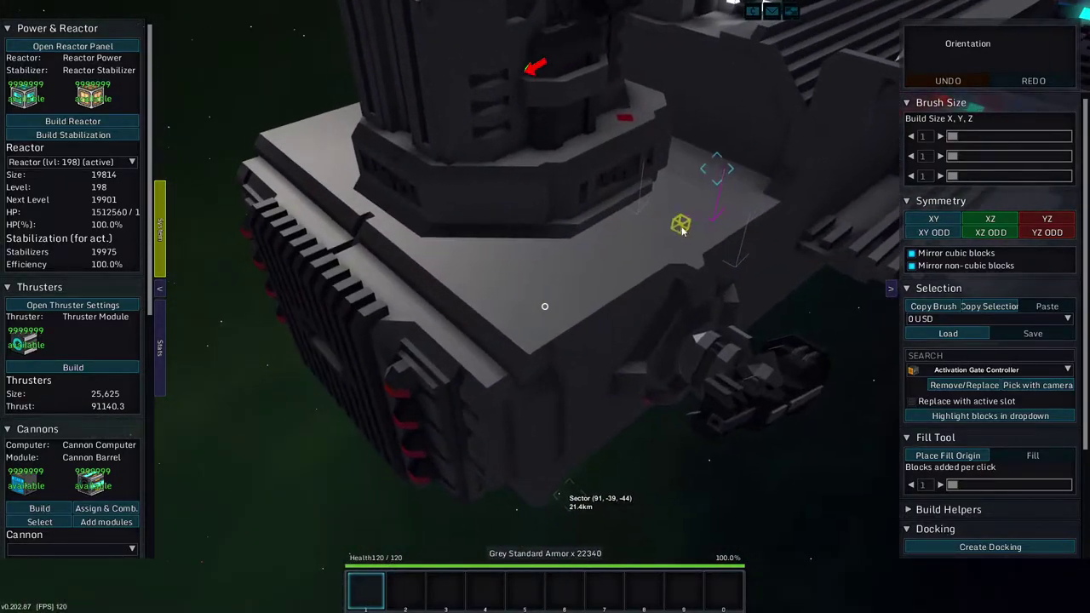
key("w")
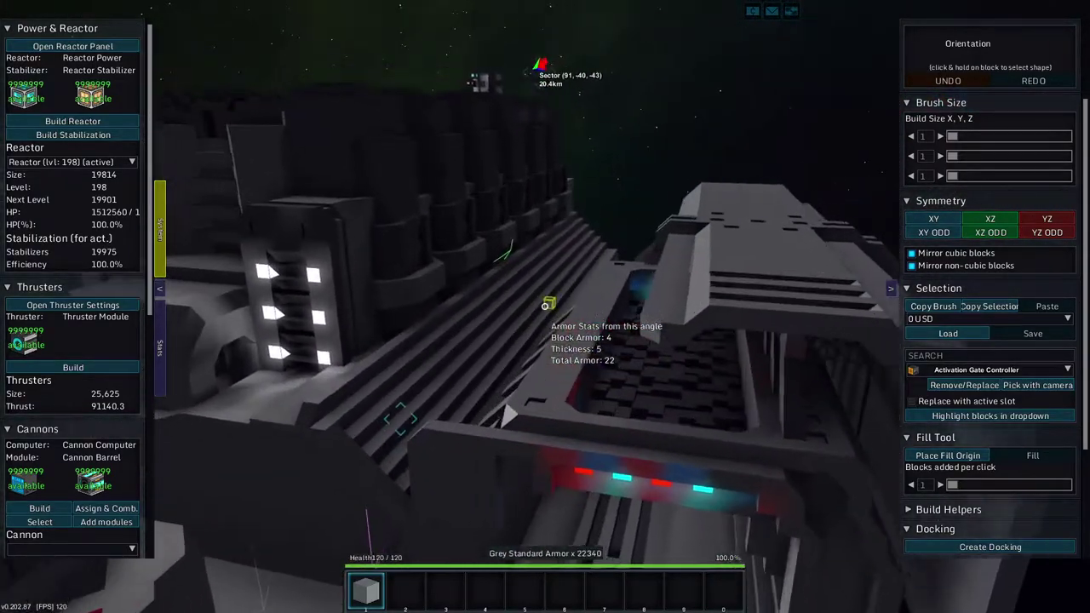
key("w")
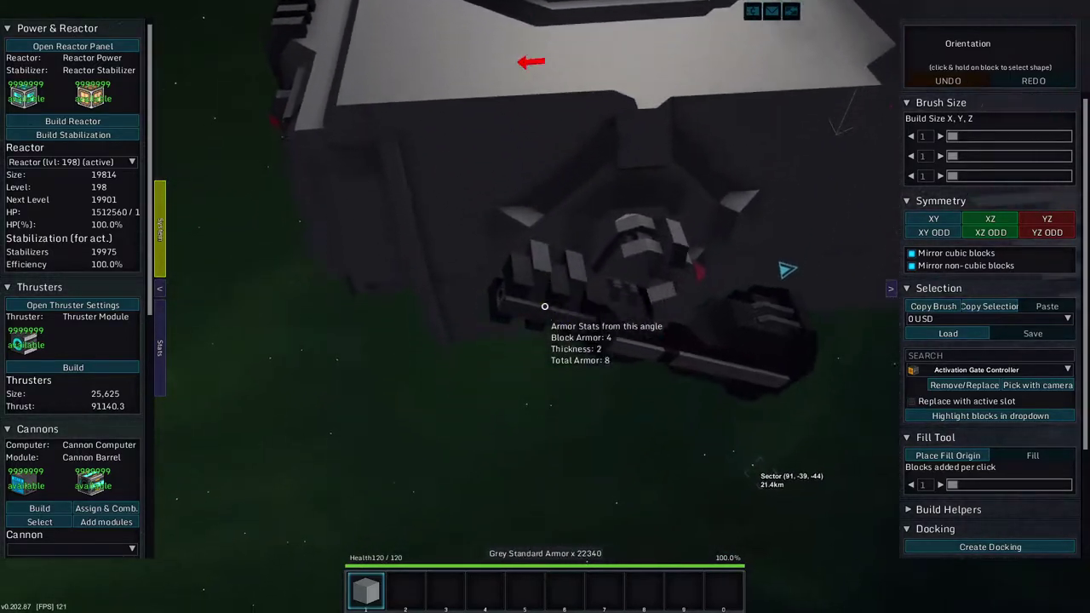
key("w")
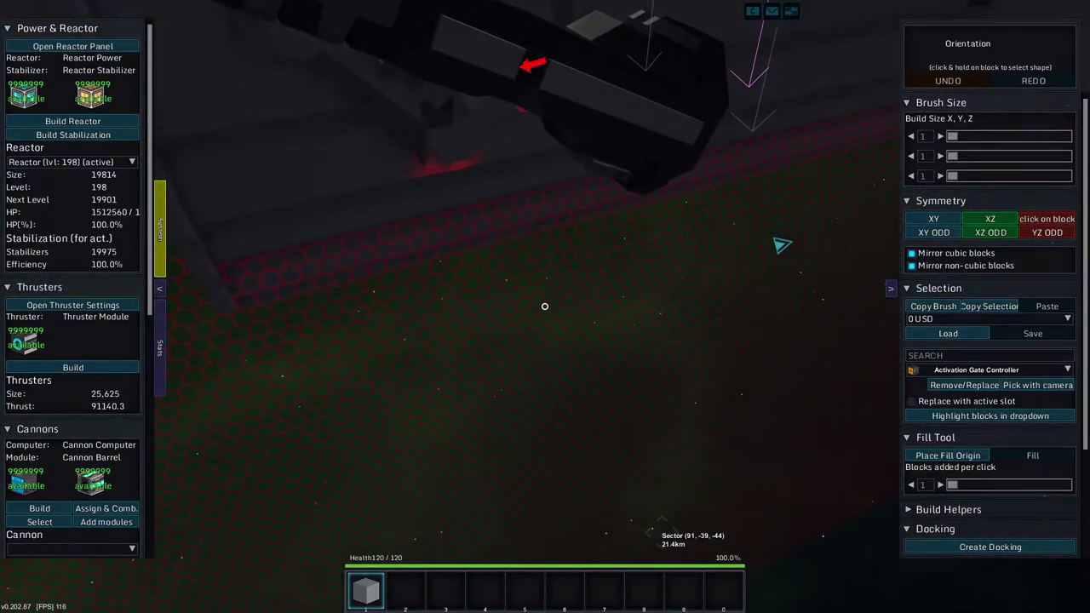
key("w")
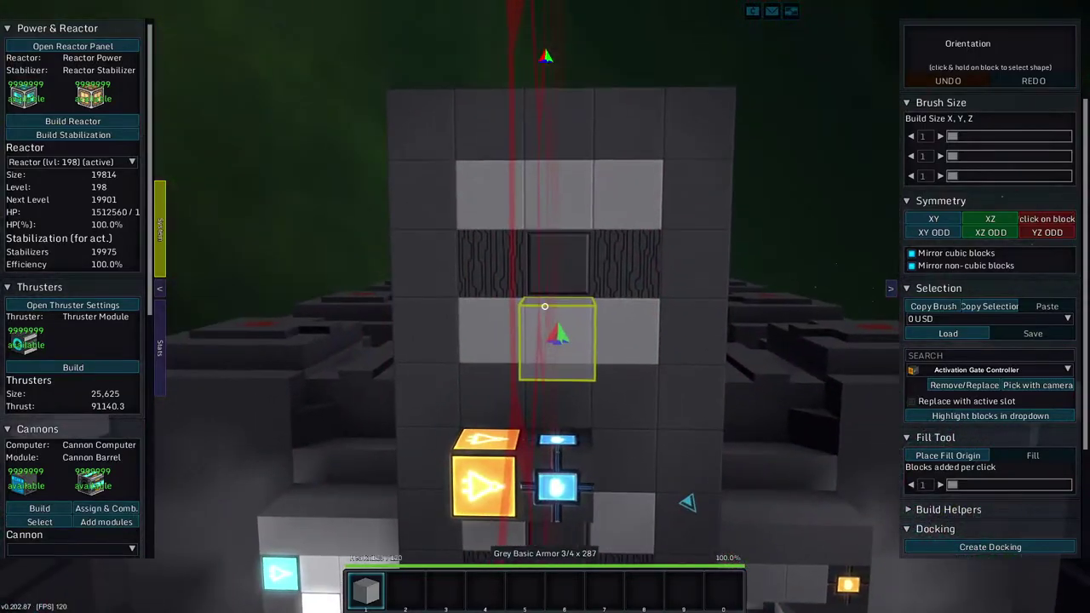
left_click(544, 306)
key("w")
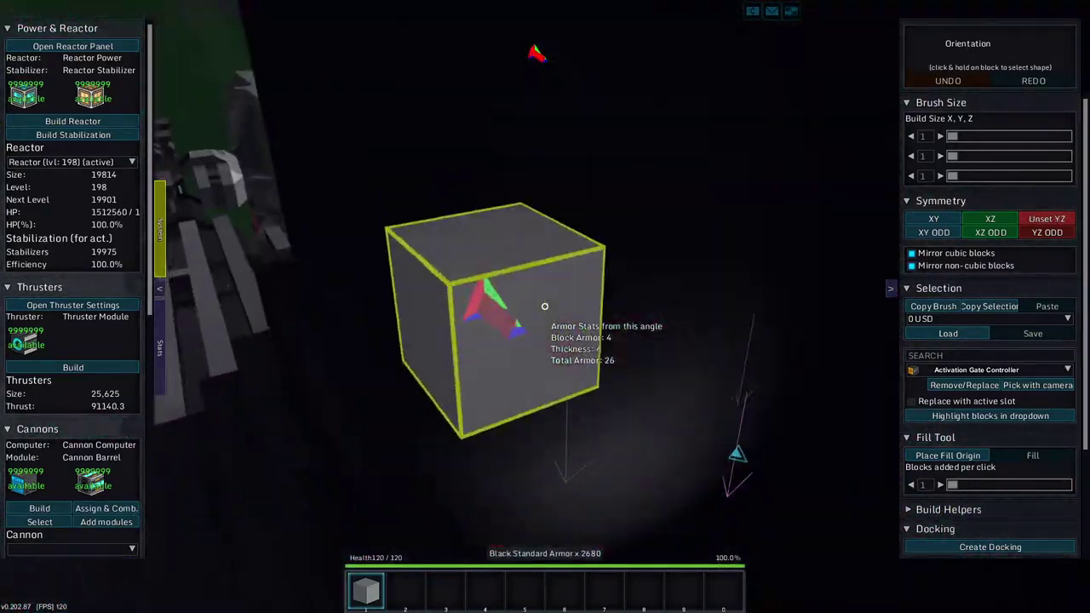
key("w")
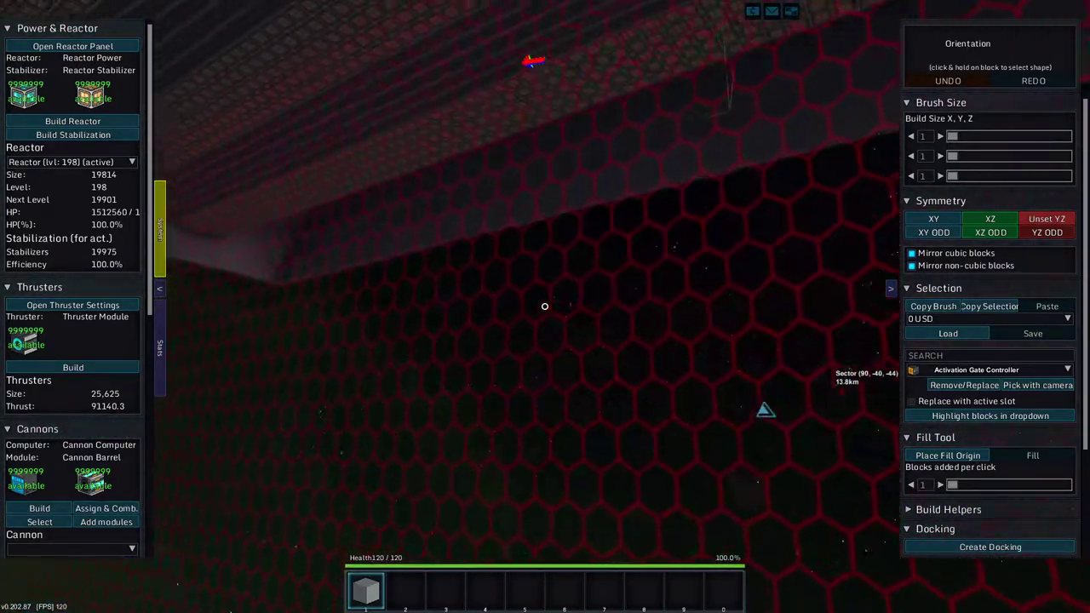
key("w")
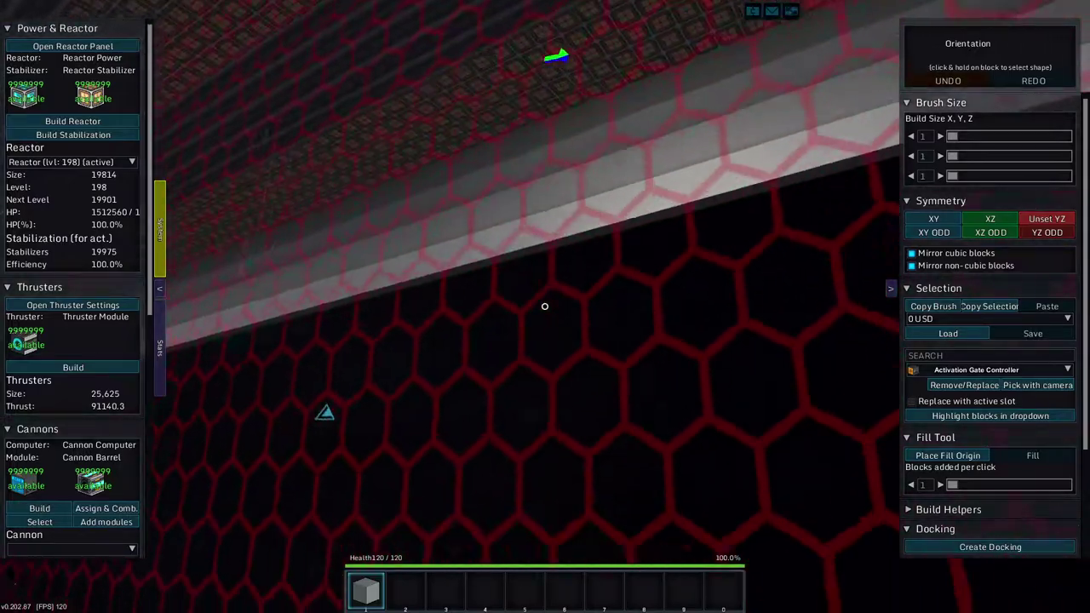
Show General and Structure info on the Stats tab and set Brush Size Z to 100.
key("s")
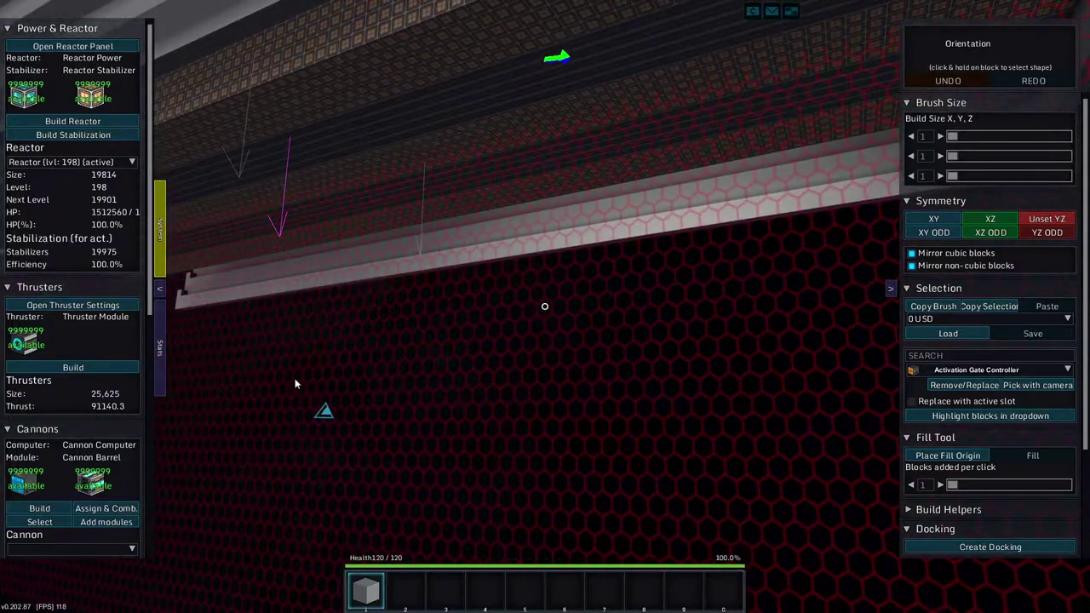
left_click(160, 323)
left_click(41, 27)
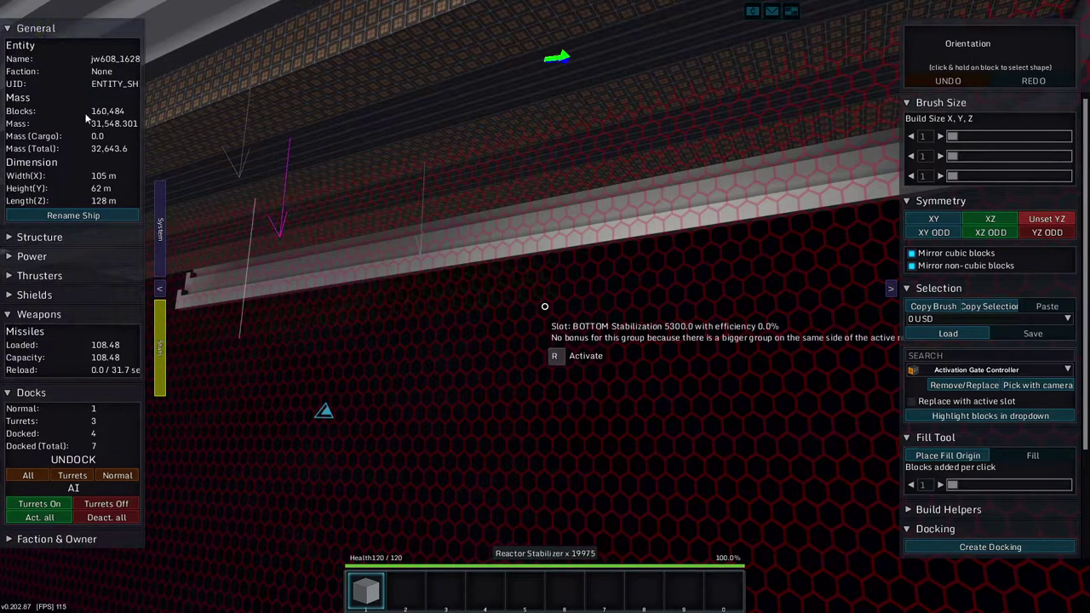
left_click(43, 238)
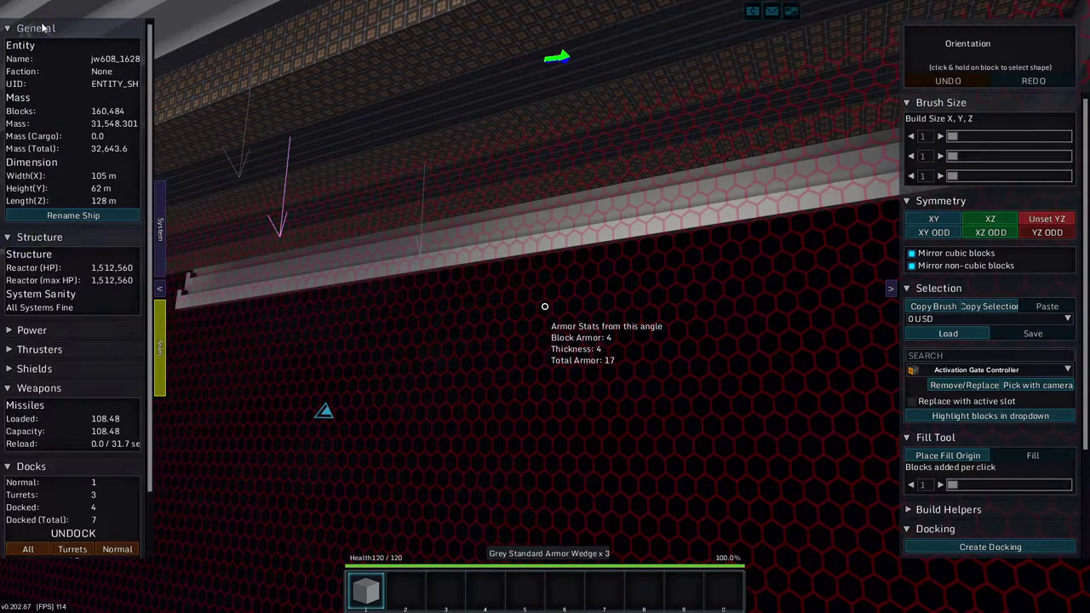
left_click(41, 28)
left_click(36, 28)
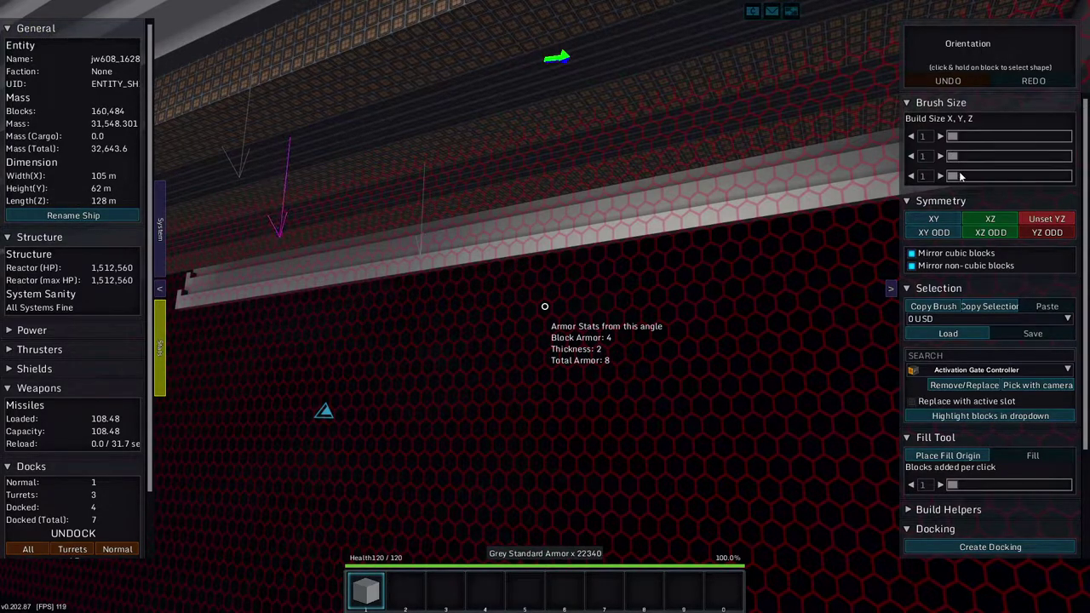
left_click_drag(998, 175, 1010, 179)
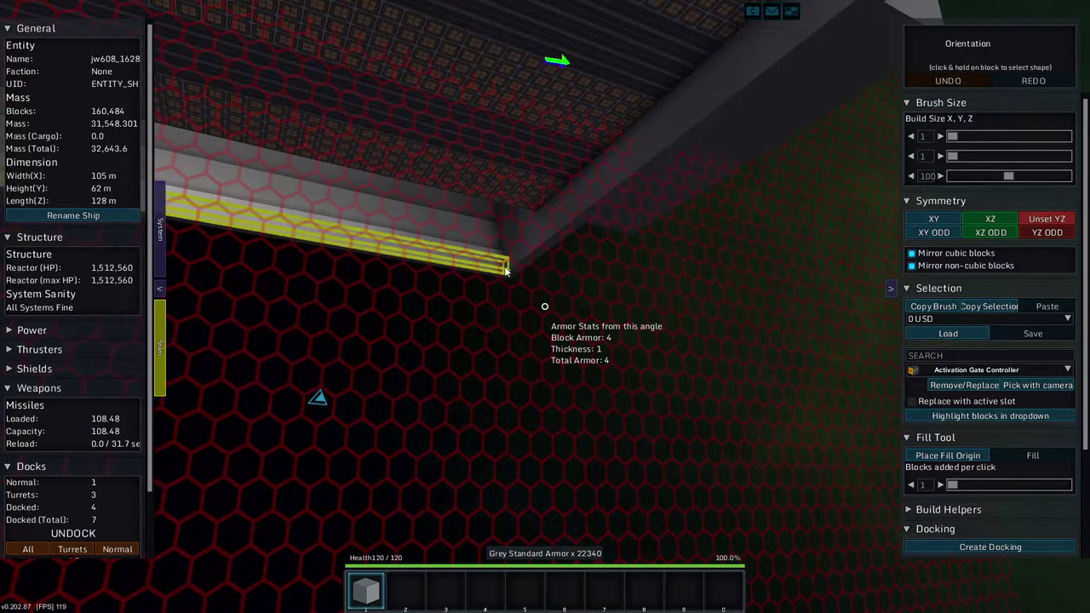
Lay parallel 100-block grey armor lines across the first underside recess ceiling.
left_click(484, 271)
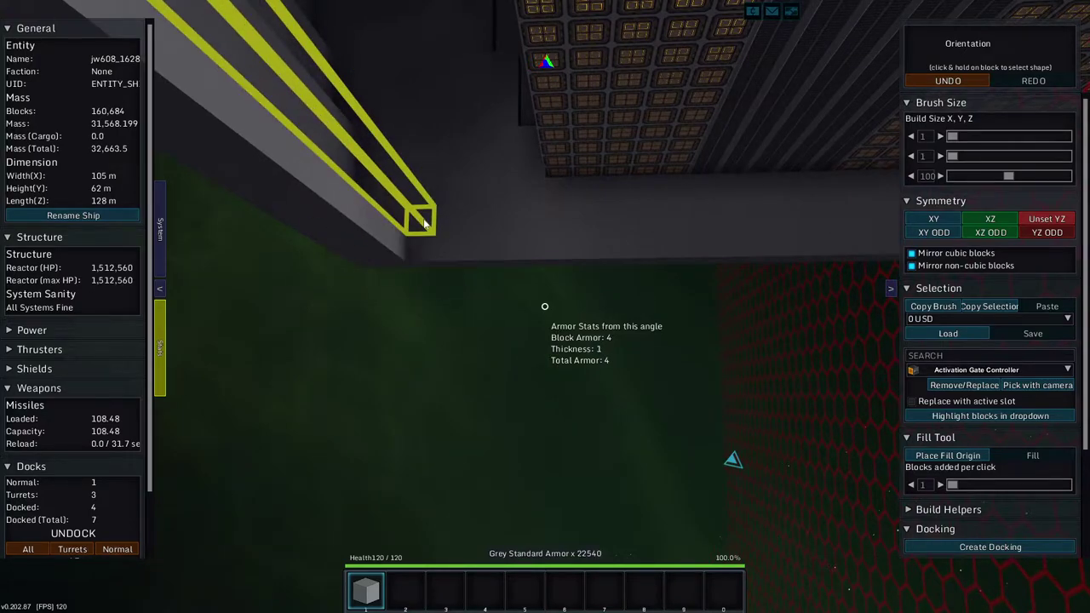
left_click(436, 235)
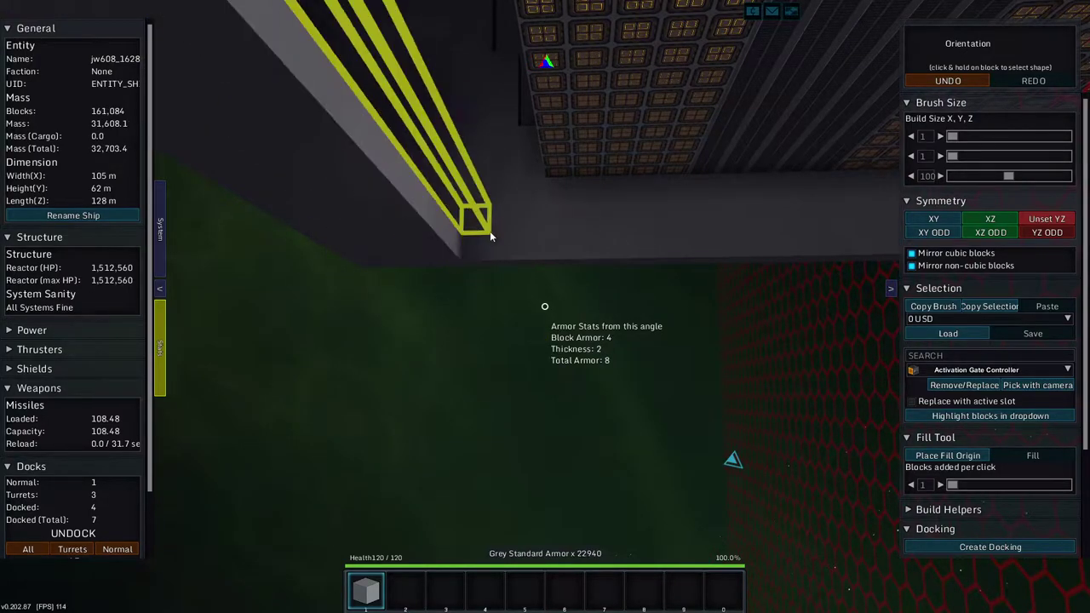
left_click(482, 237)
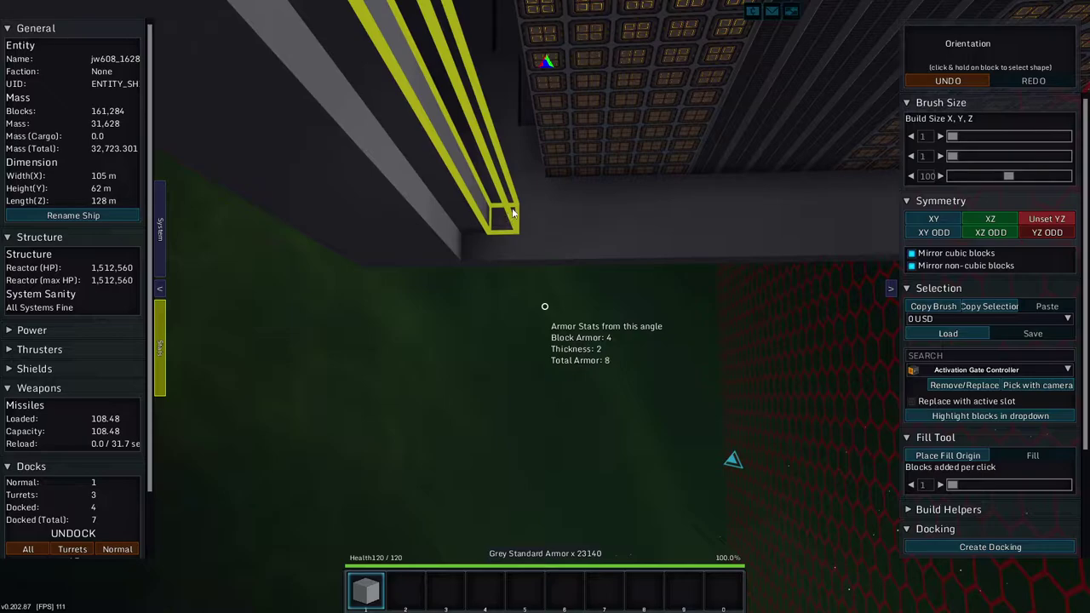
left_click(512, 213)
left_click(545, 200)
left_click(571, 204)
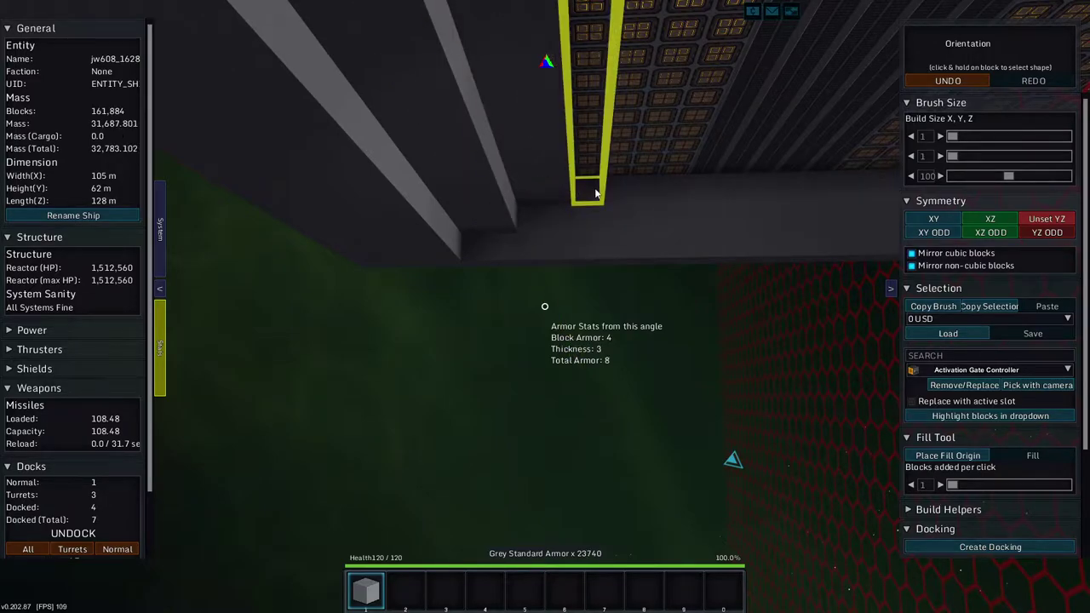
left_click(589, 195)
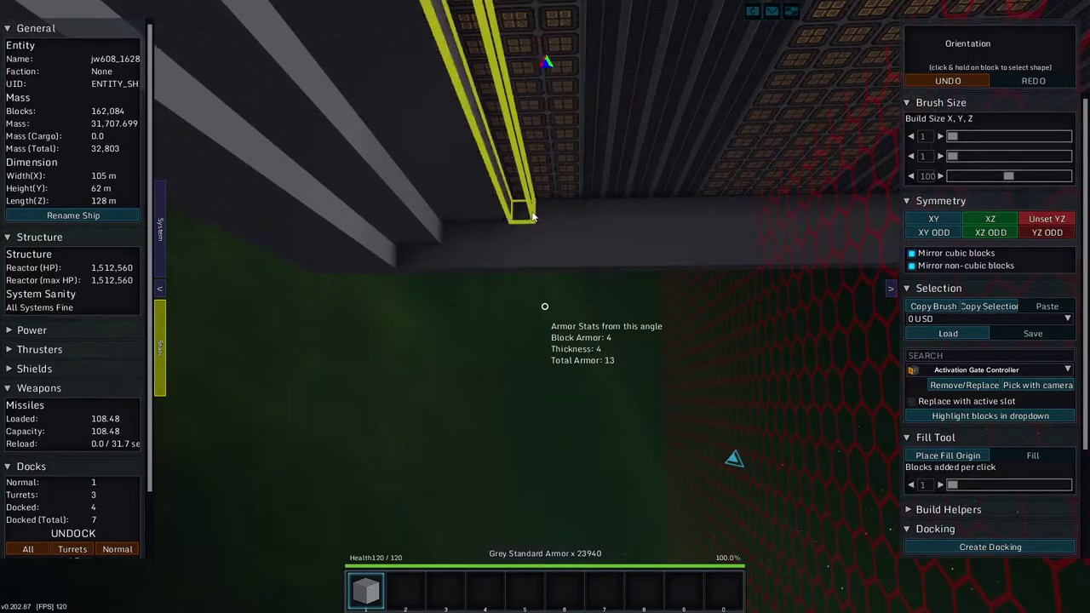
left_click(532, 216)
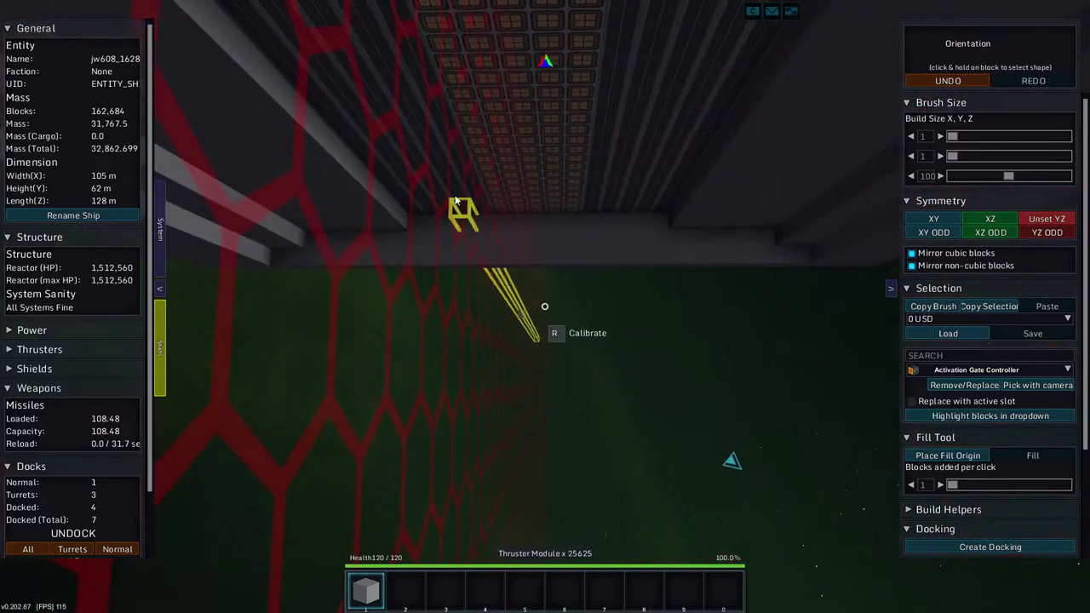
Add more 100-block armor lines along the next recess, then undo the last one.
left_click(423, 240)
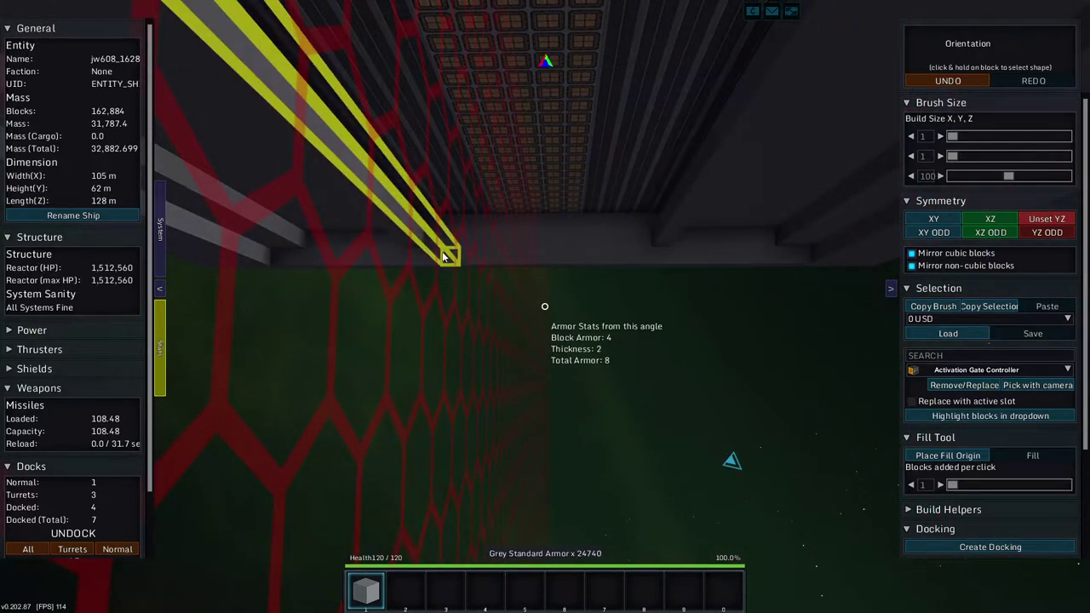
left_click(448, 256)
left_click(461, 253)
left_click(477, 248)
left_click(486, 259)
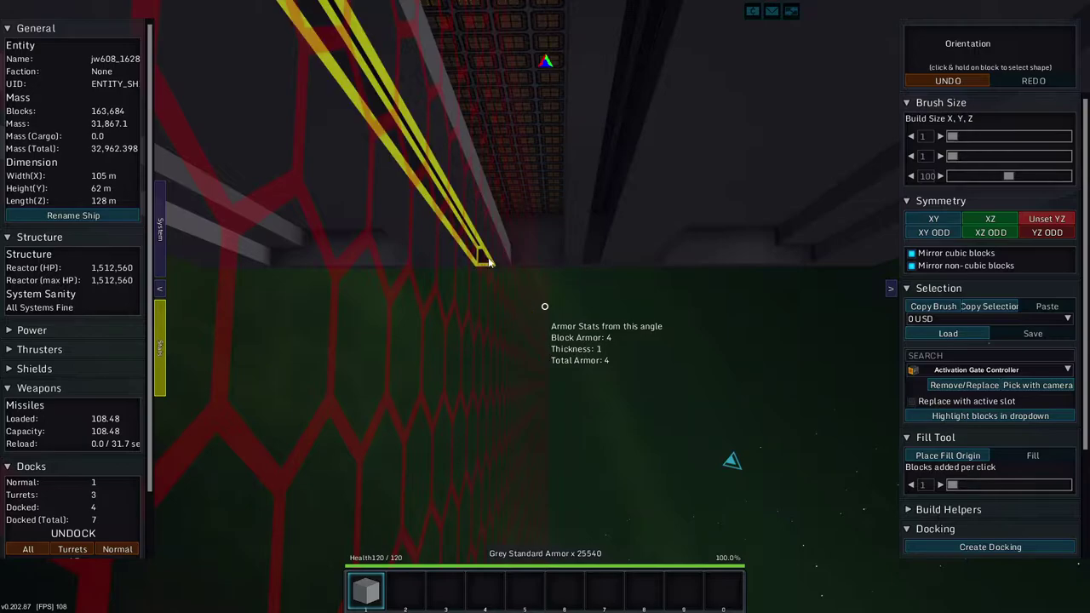
left_click(507, 261)
left_click(528, 262)
left_click(537, 252)
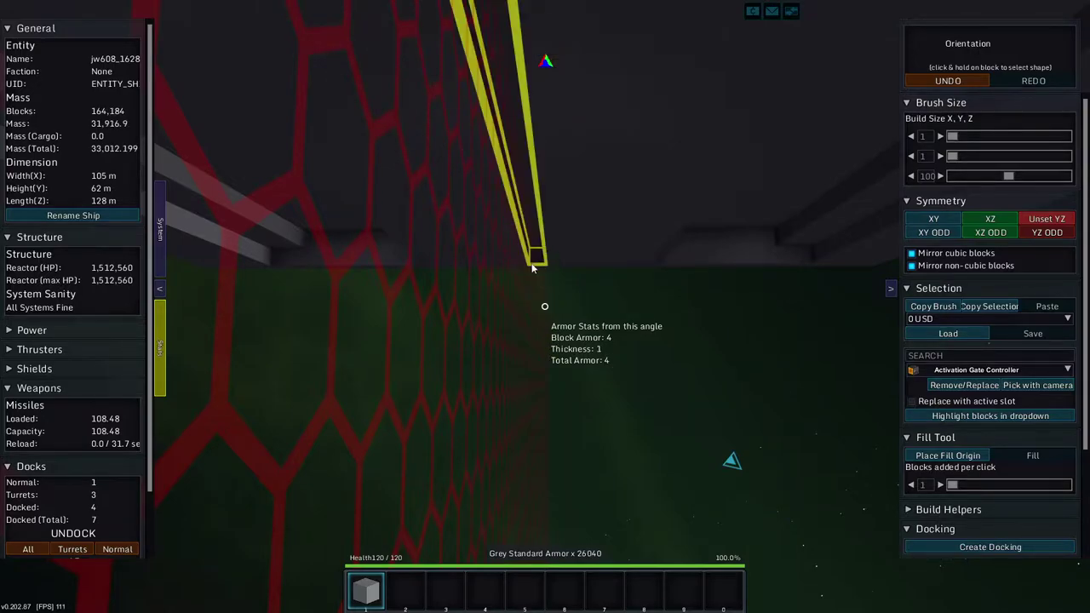
left_click(928, 81)
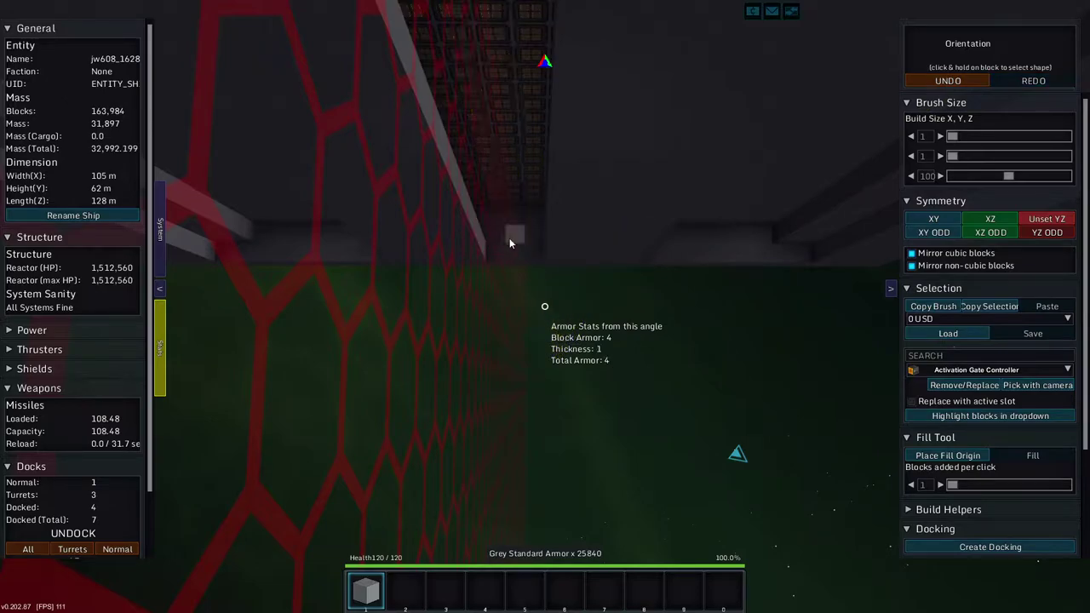
Switch to the Armor Wedge shape and place wedge rows along the recess edges.
left_click(509, 245)
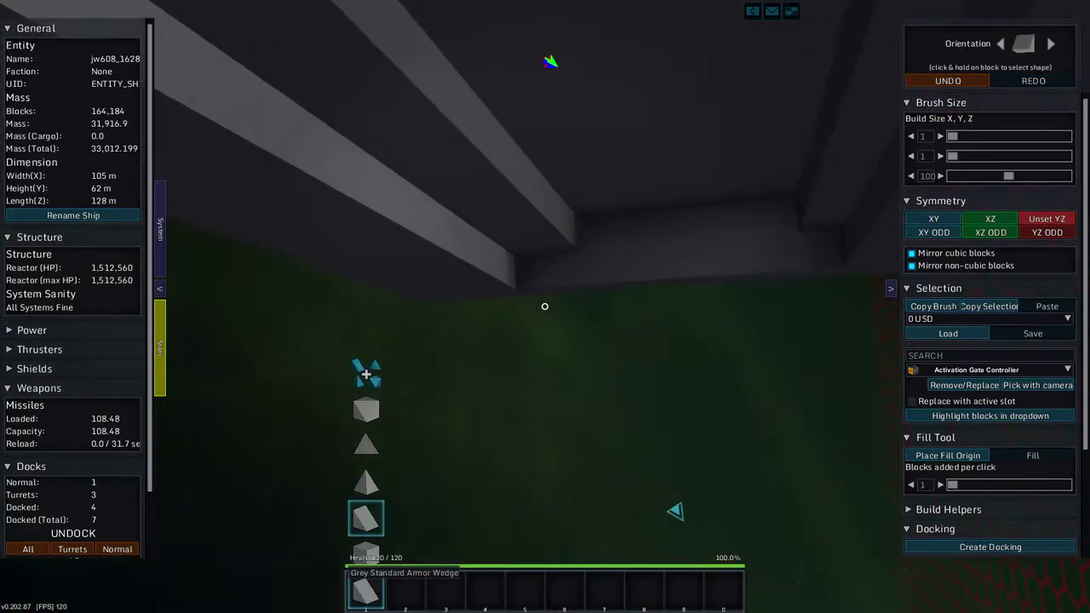
left_click(366, 517)
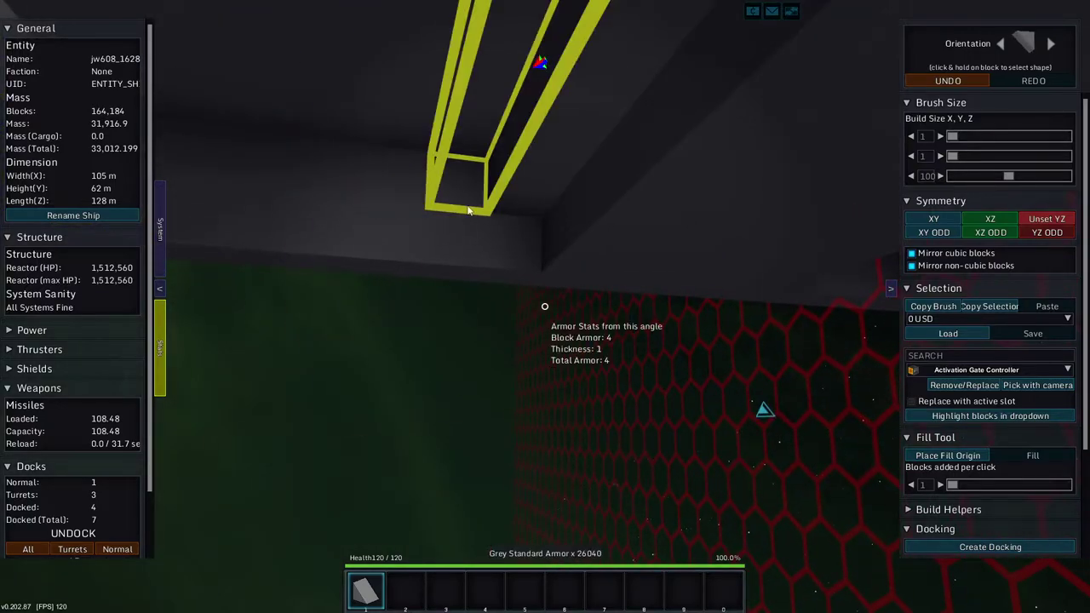
left_click(511, 232)
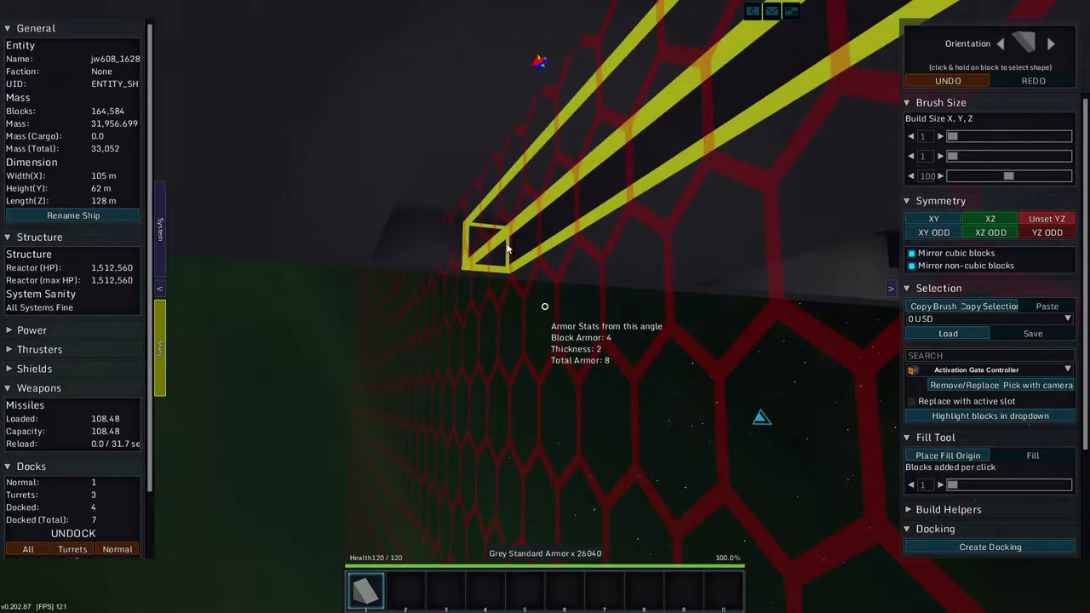
left_click(498, 234)
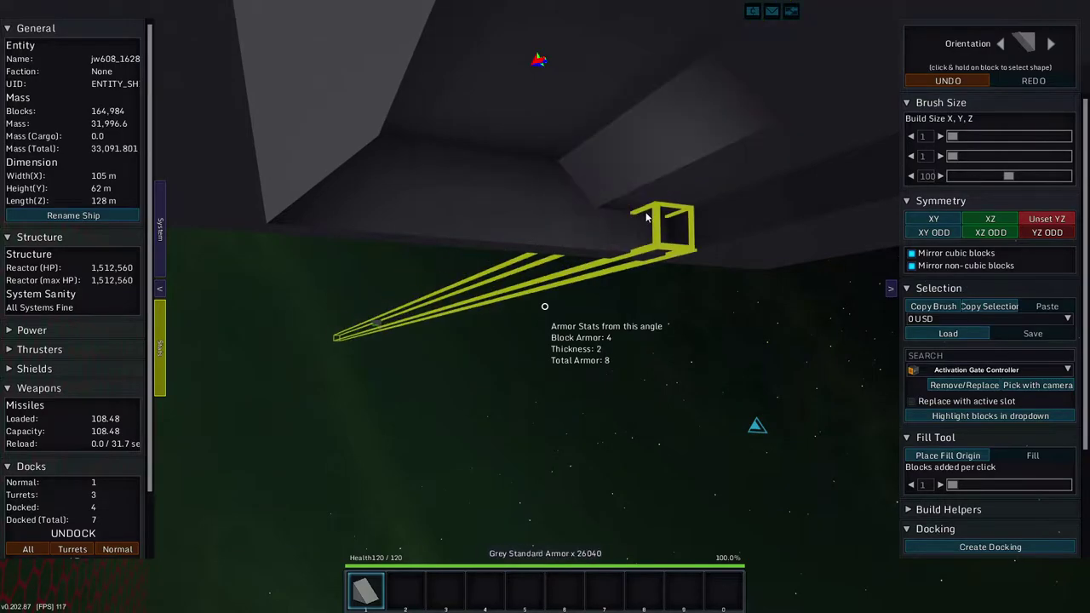
left_click(658, 176)
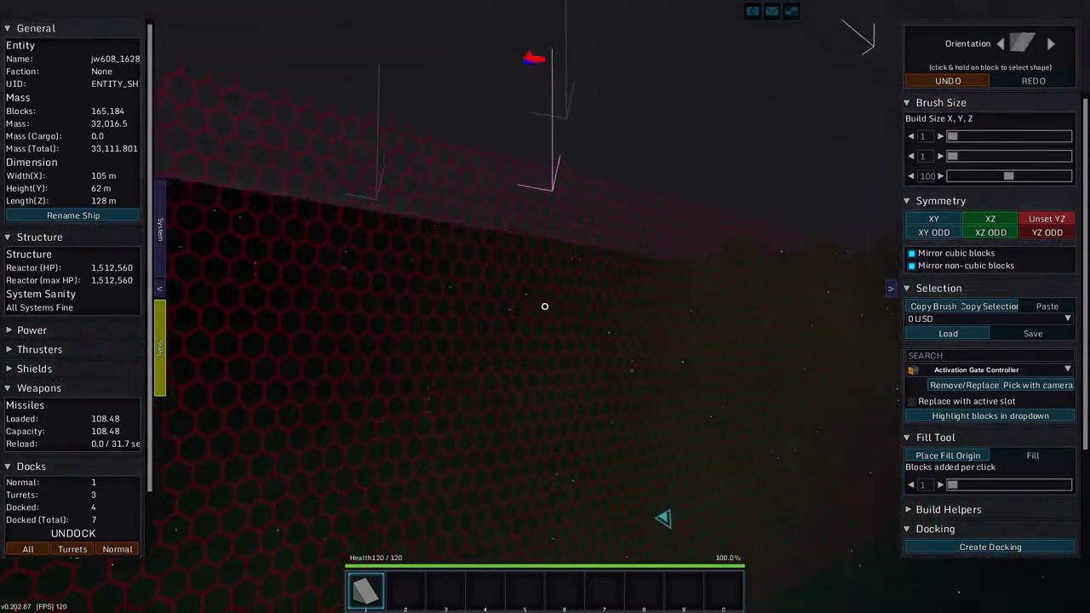
Admin-warp the ship to sector 89, -36, -43 from the galaxy map.
key("m")
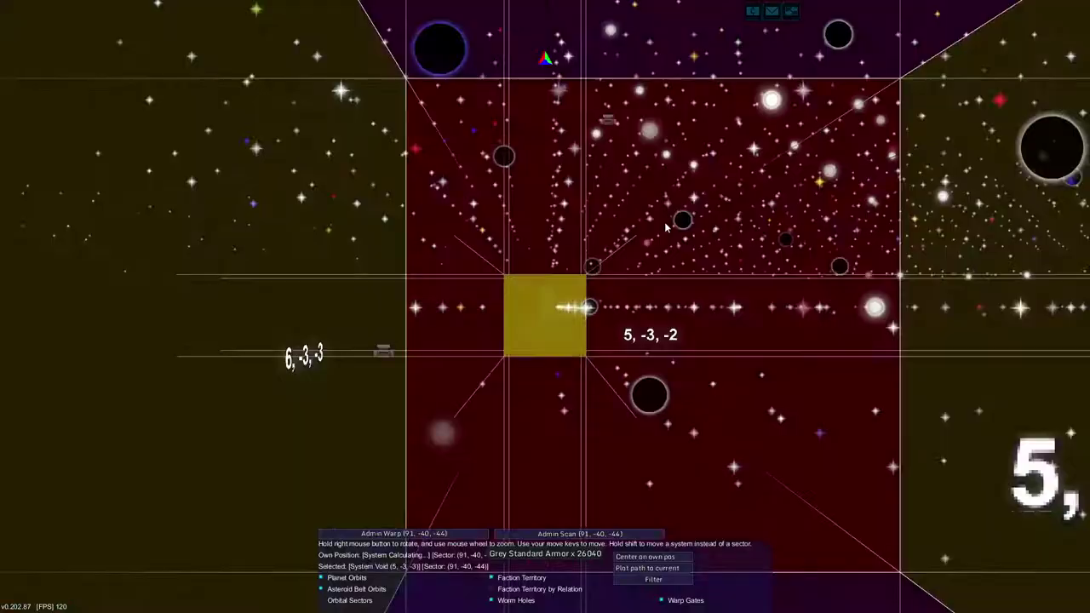
key("w")
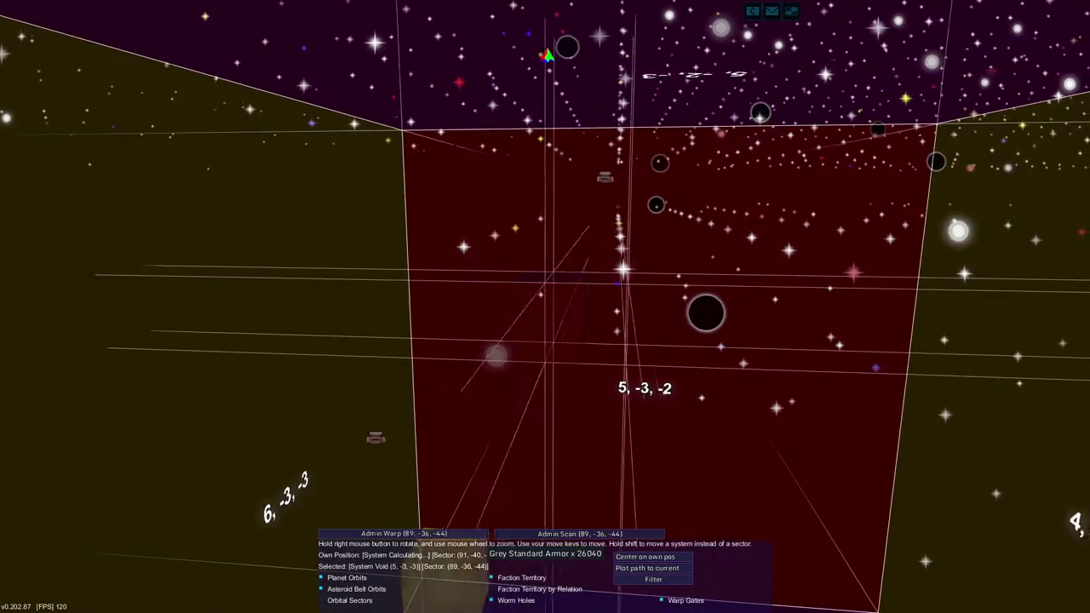
left_click(485, 534)
Close the map and toggle flight mode, then return to build mode on the hull.
key("m")
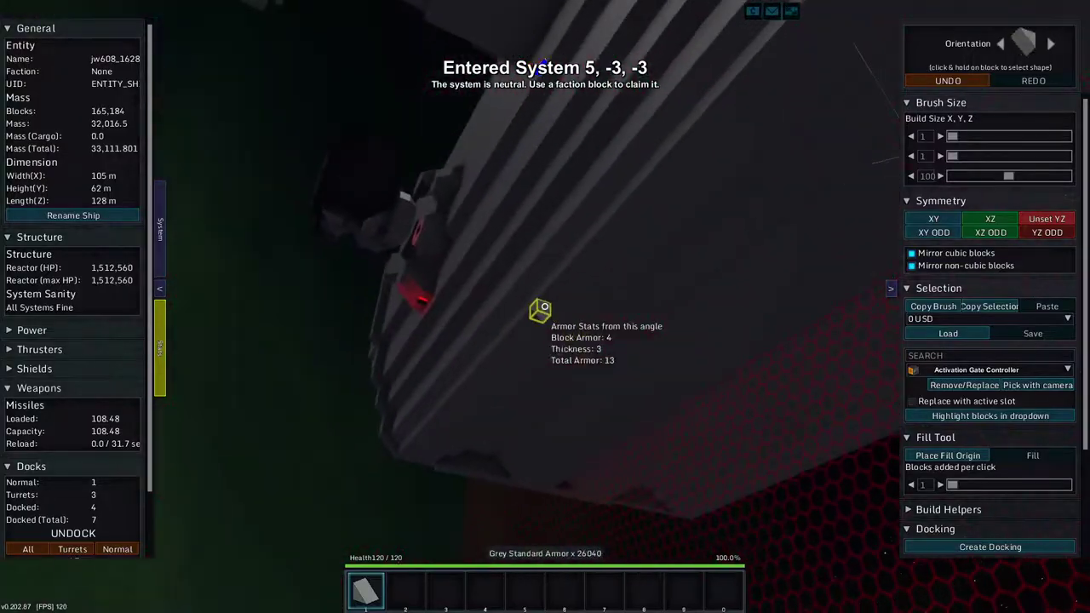
key("space")
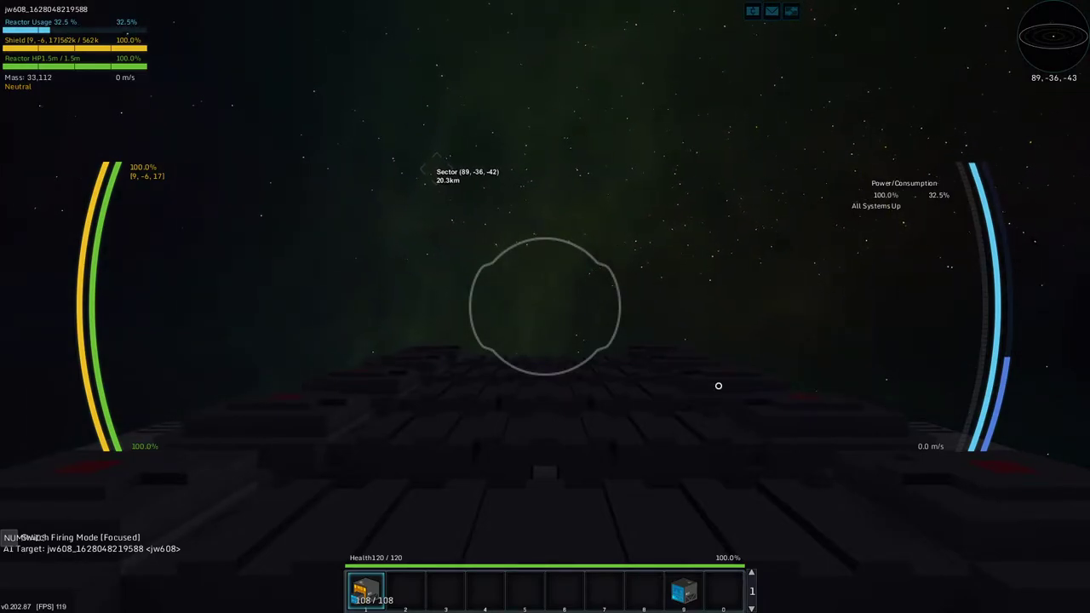
key("space")
Fly along the hull underside and scroll the hotbar to Grey Standard Armor.
key("w")
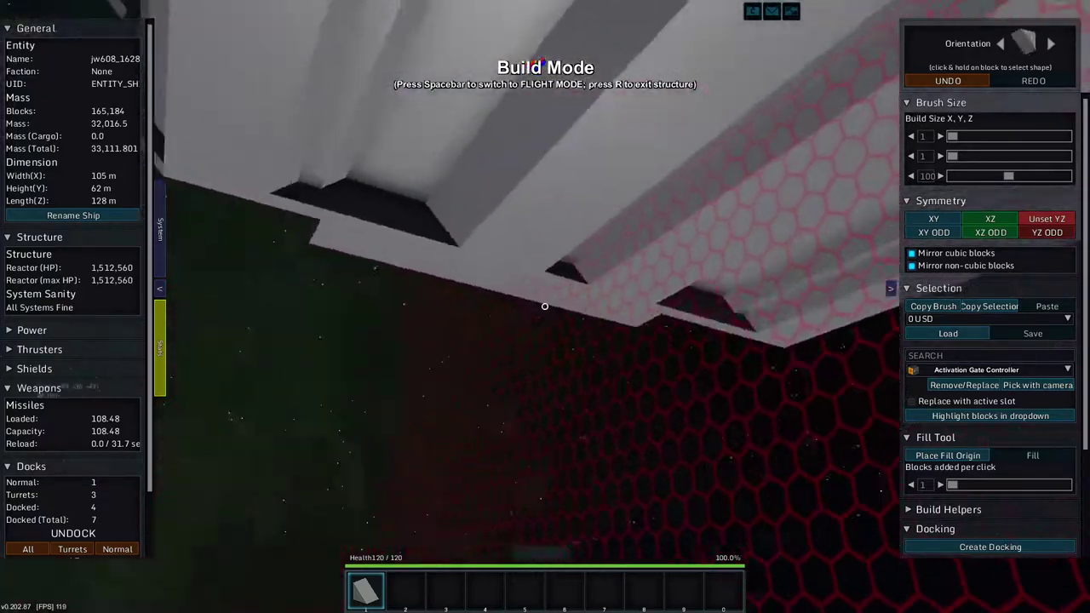
key("w")
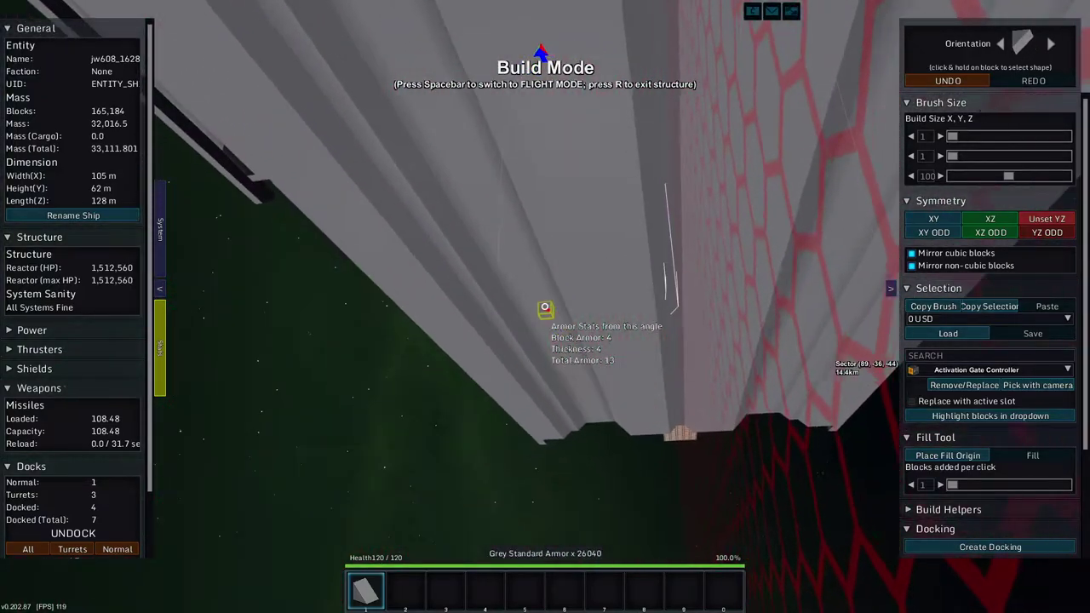
key("s")
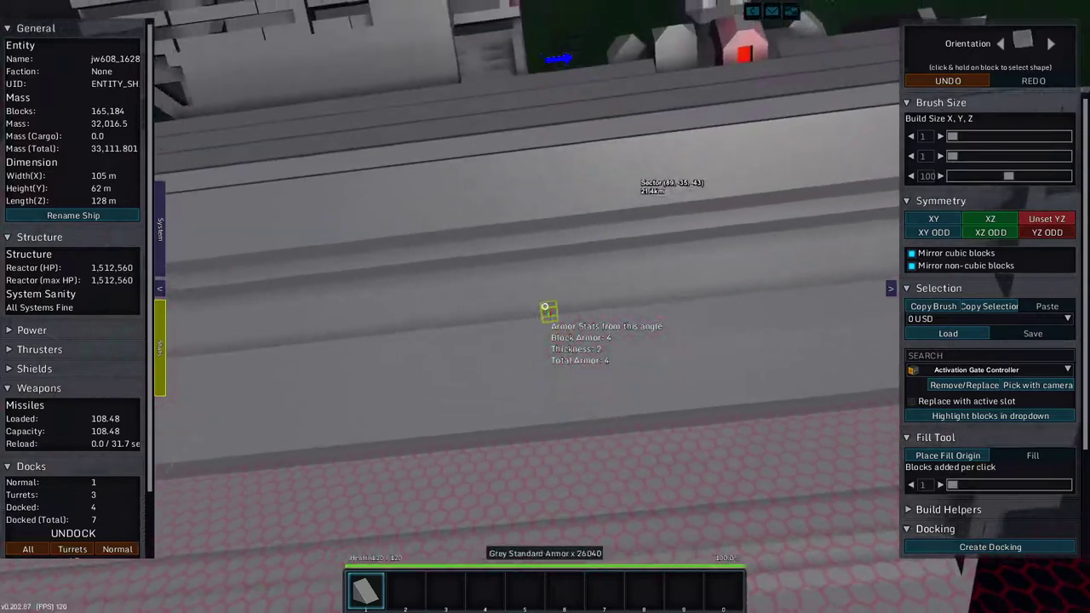
key("w")
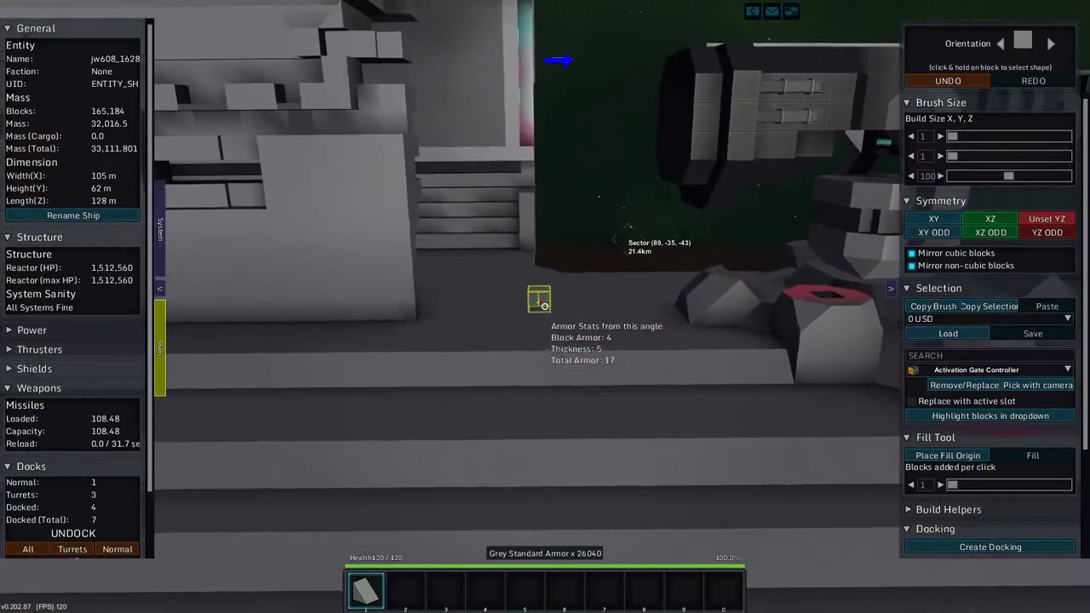
key("e")
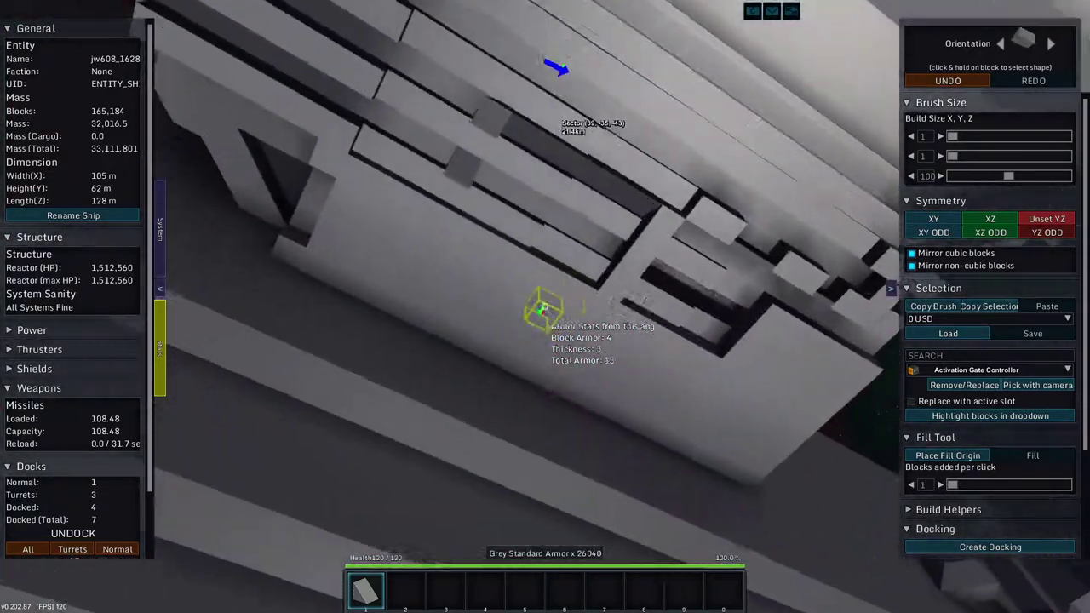
key("q")
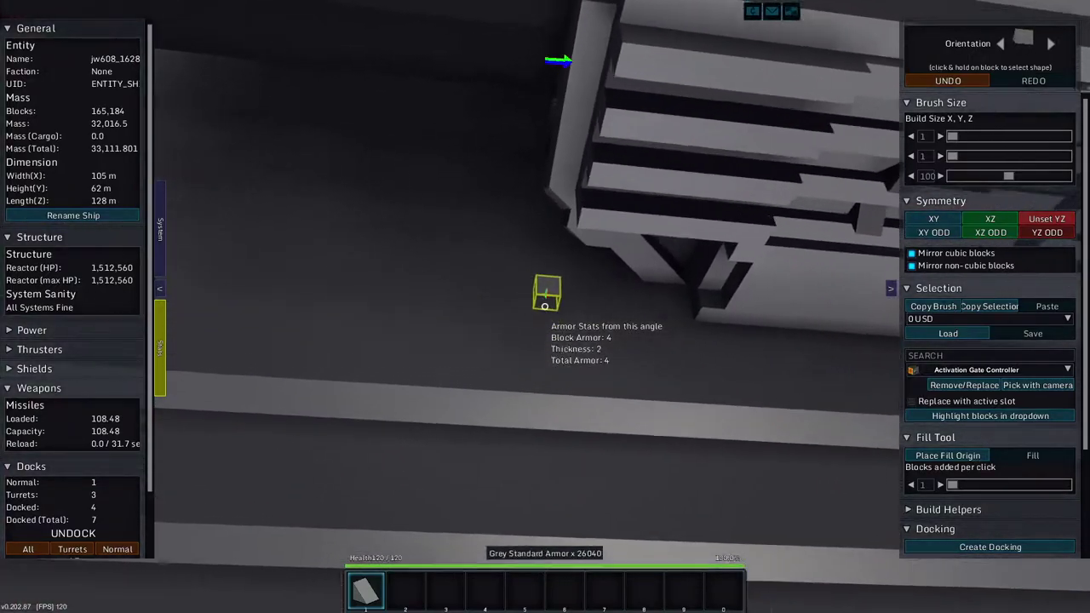
scroll(544, 307, "down", 1)
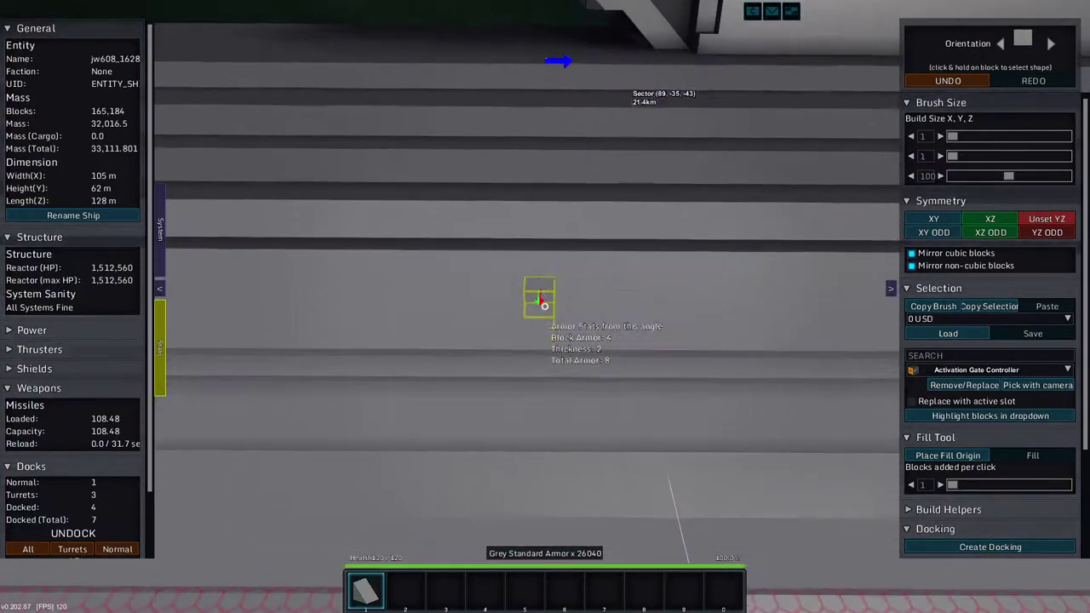
scroll(544, 306, "down", 1)
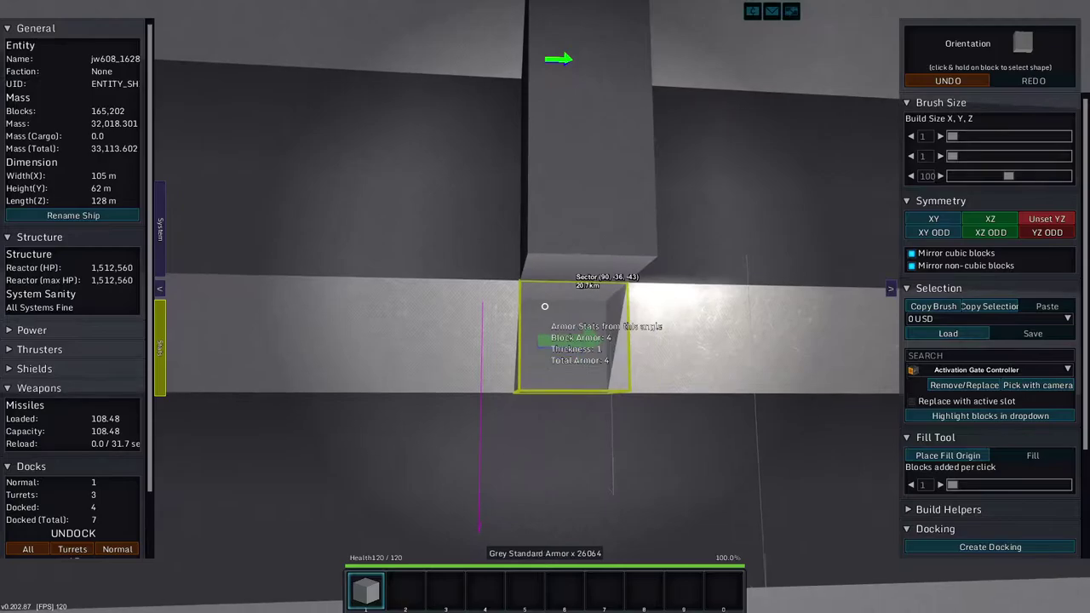
Add and trim grey armor blocks on the underside column, including a mirrored pair.
left_click(545, 306)
key("c")
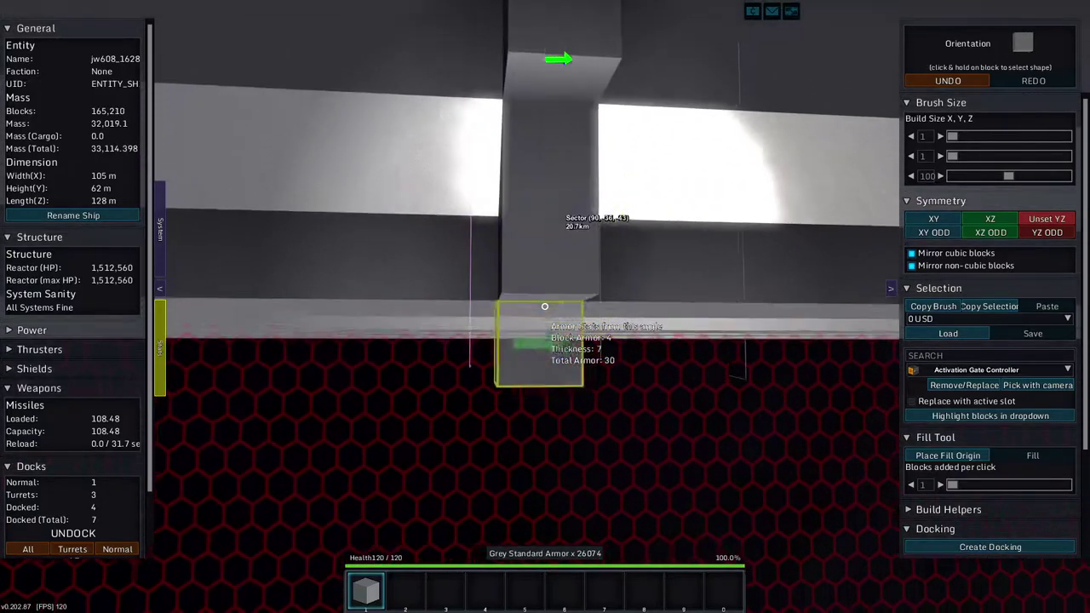
key("space")
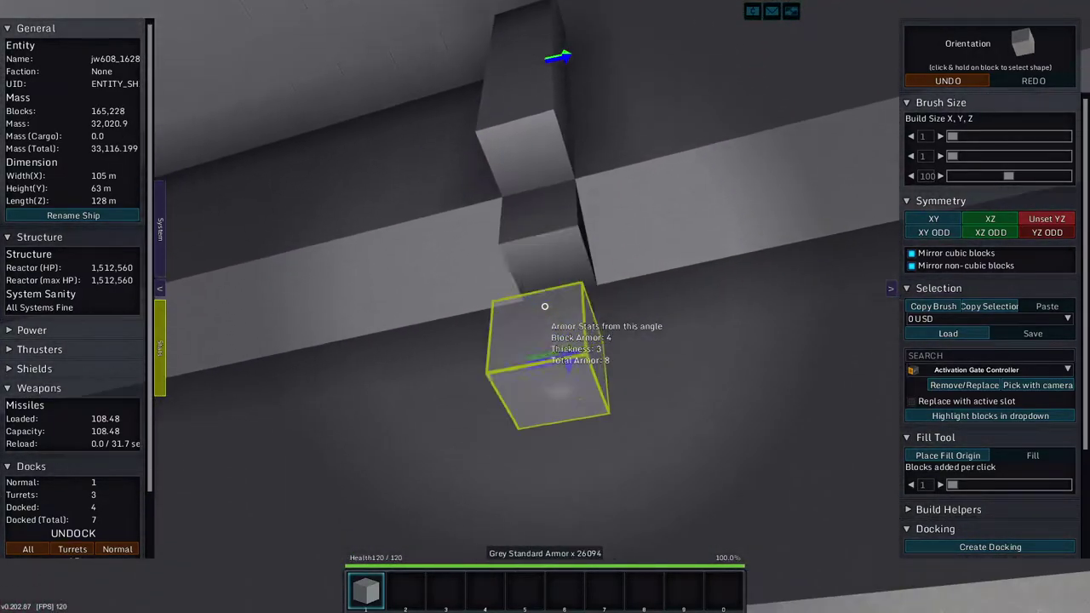
right_click(545, 306)
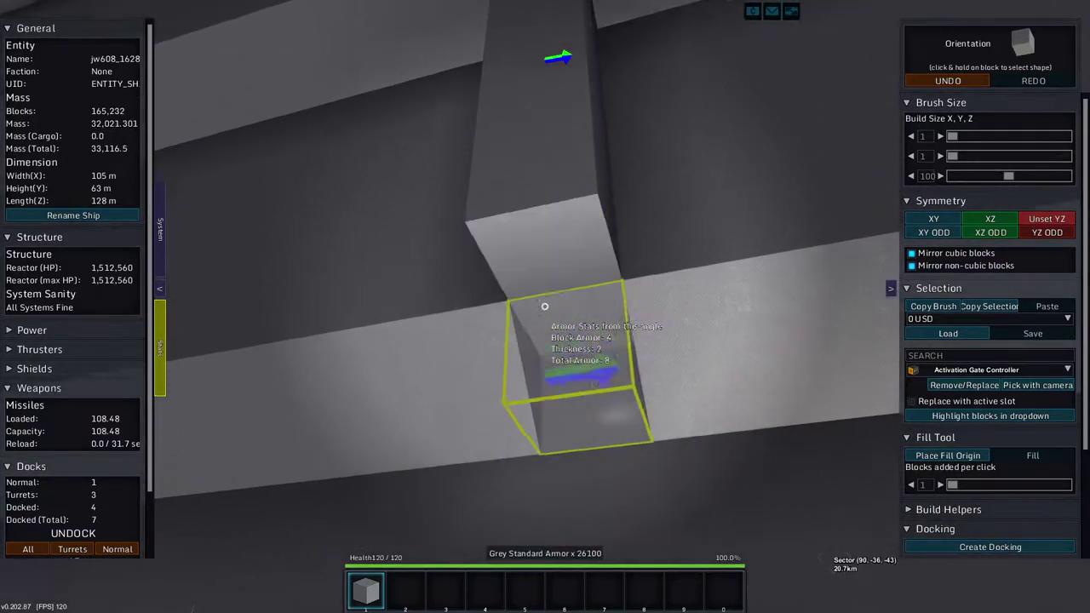
right_click(545, 307)
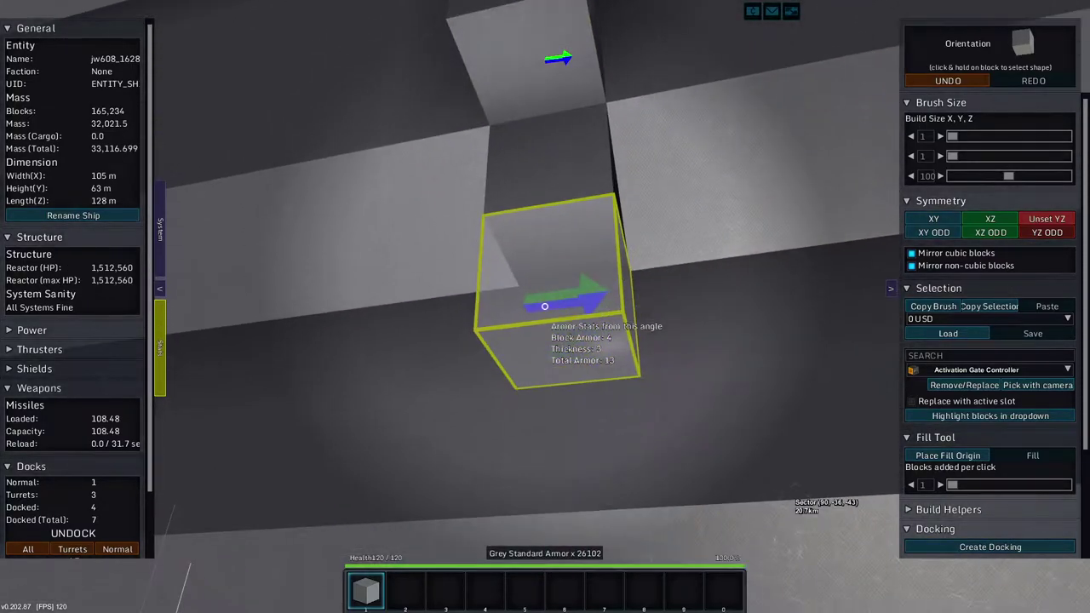
left_click(545, 307)
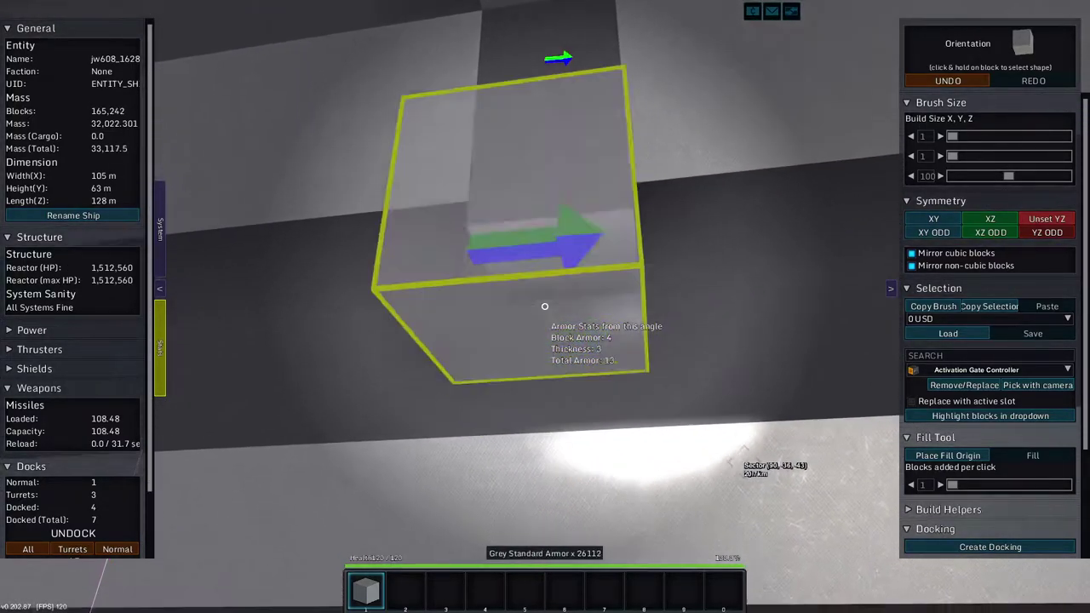
left_click(545, 307)
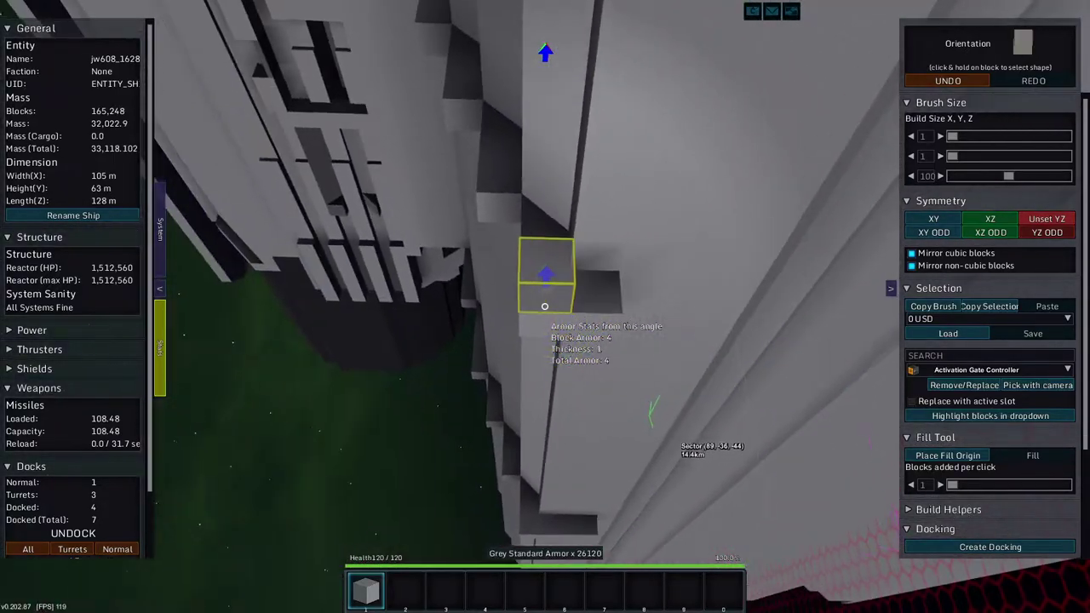
right_click(545, 306)
left_click(545, 307)
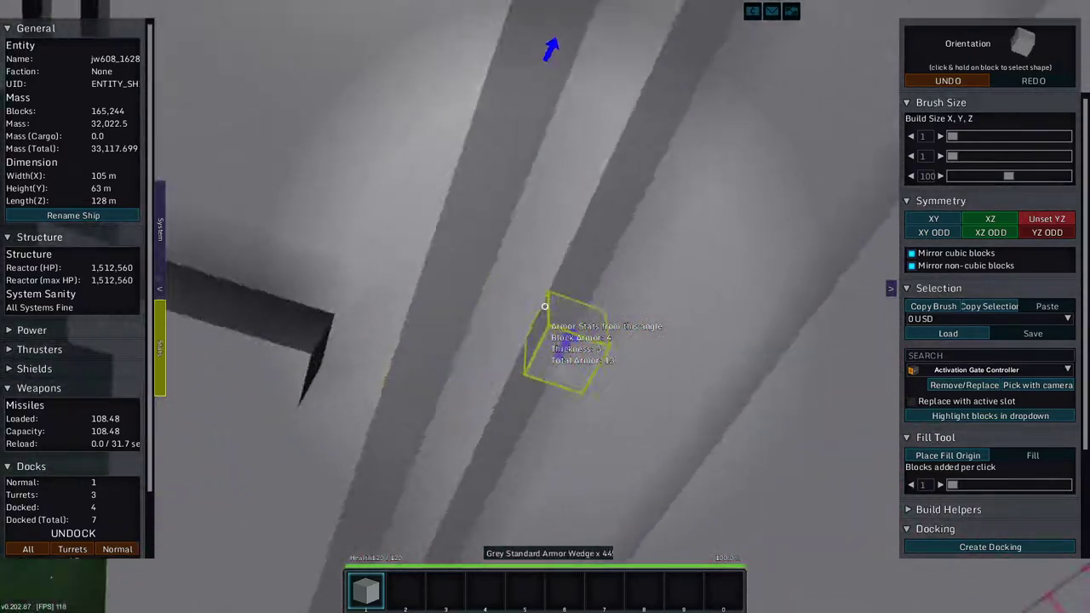
Remove hull blocks to cut a dark groove into the underside surface.
left_click(545, 307)
left_click(544, 307)
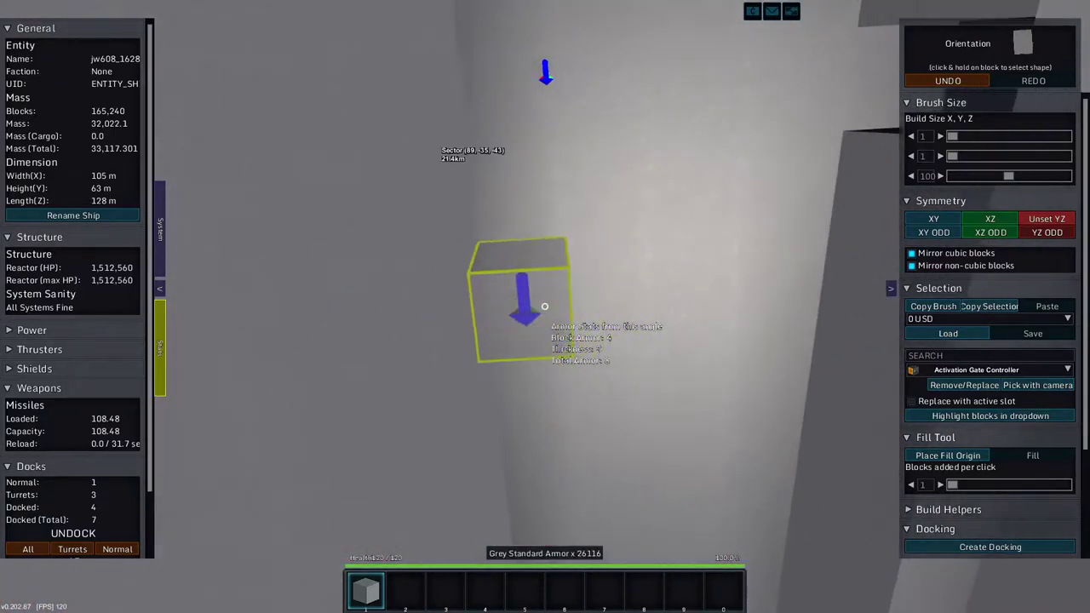
left_click(545, 306)
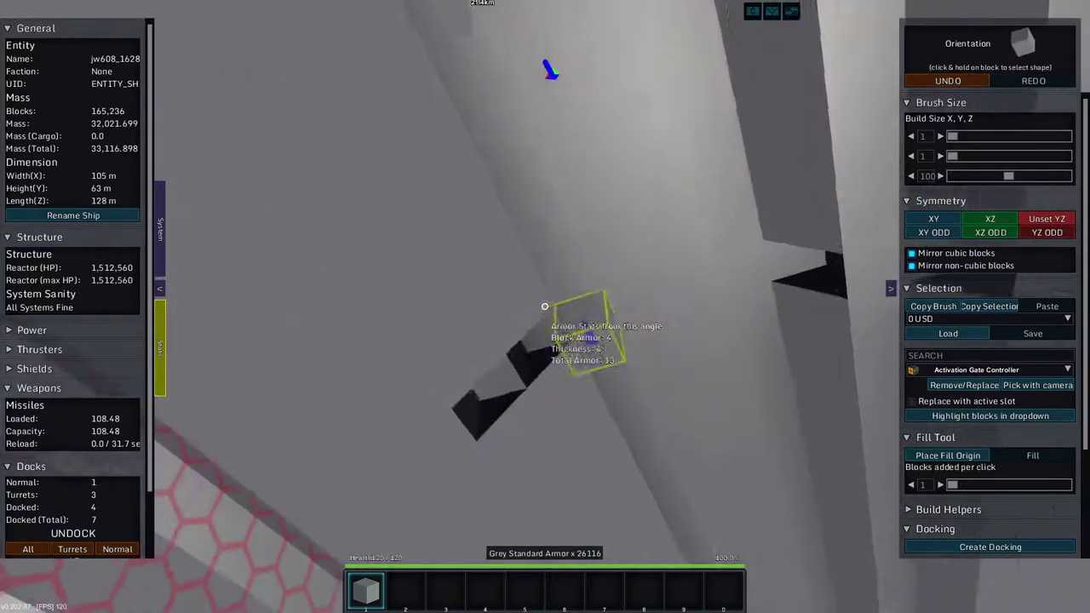
left_click(545, 307)
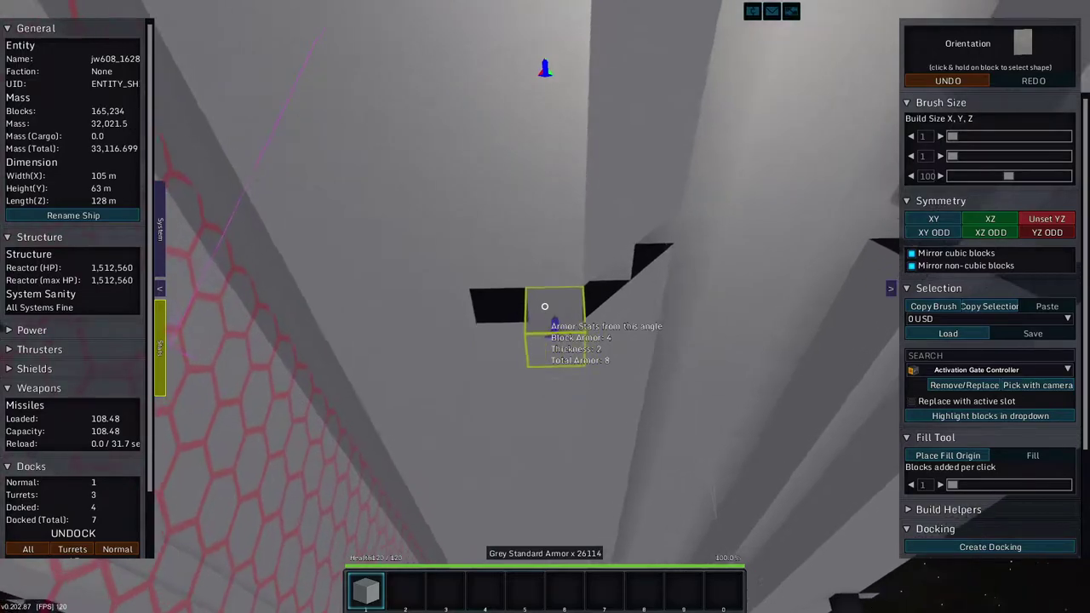
left_click(545, 306)
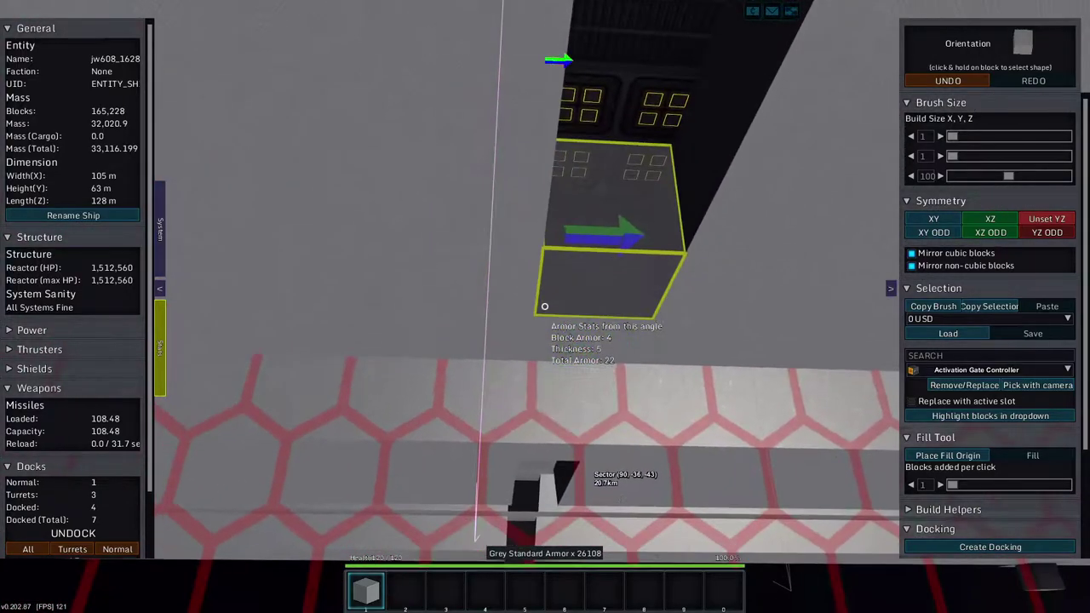
left_click(545, 307)
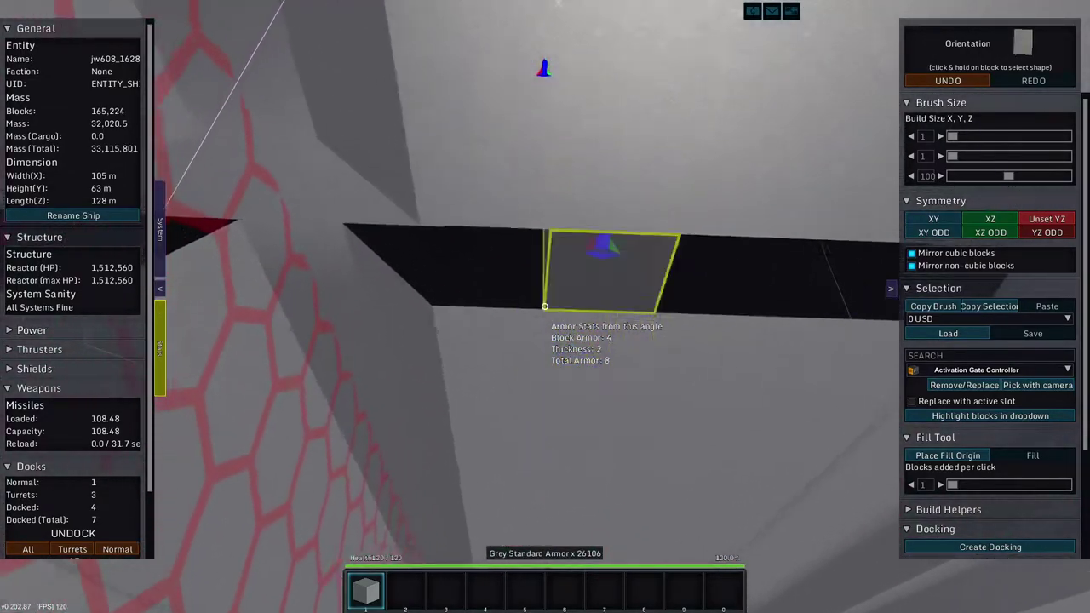
Fill blocks and wedge pieces back along the dark recess line.
right_click(545, 307)
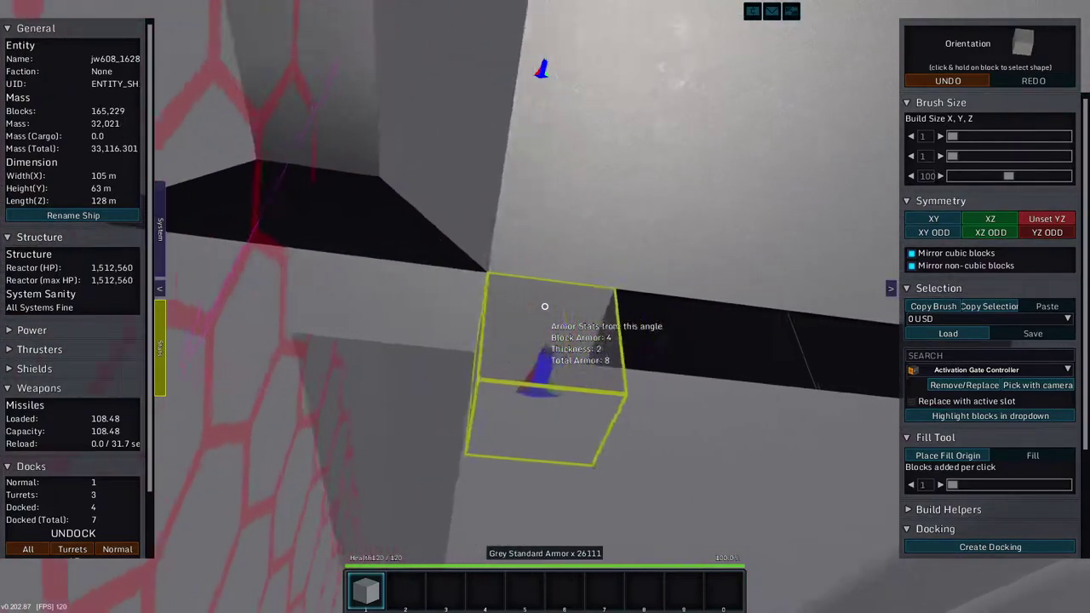
left_click(545, 306)
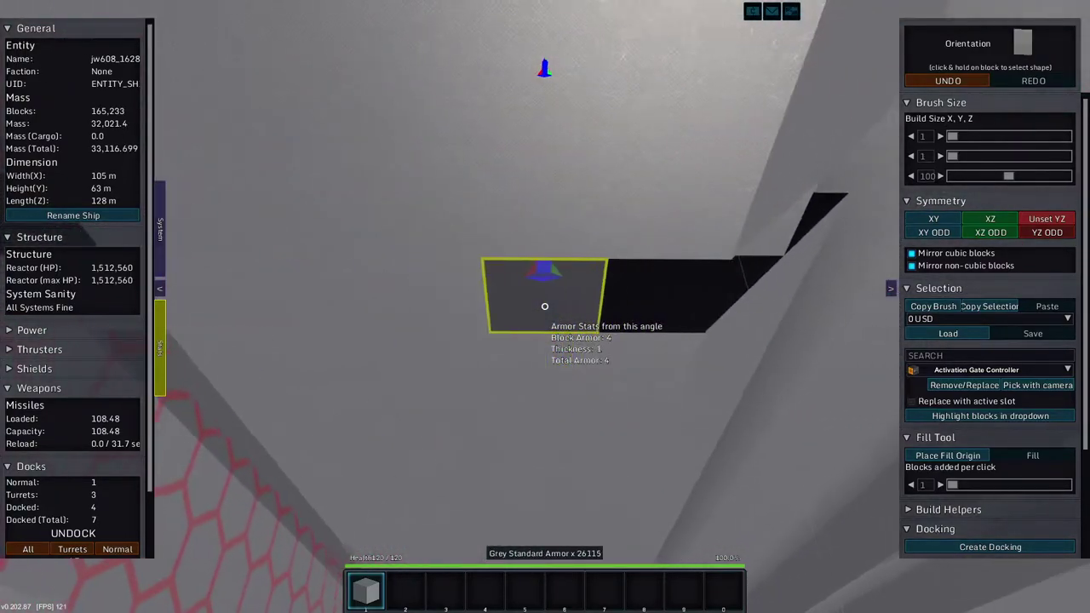
left_click(545, 307)
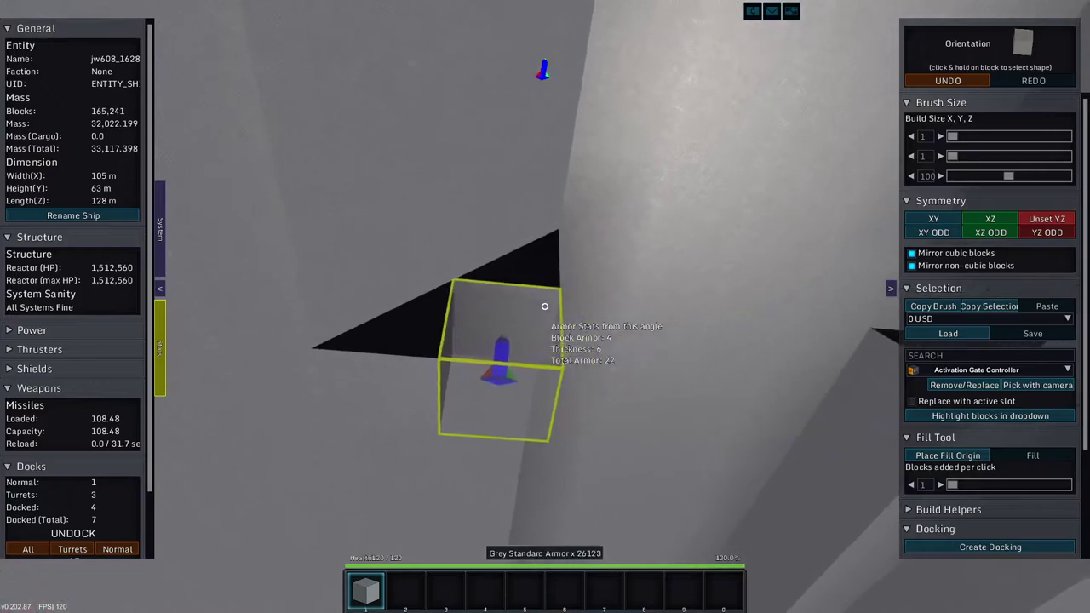
left_click(545, 306)
left_click(545, 307)
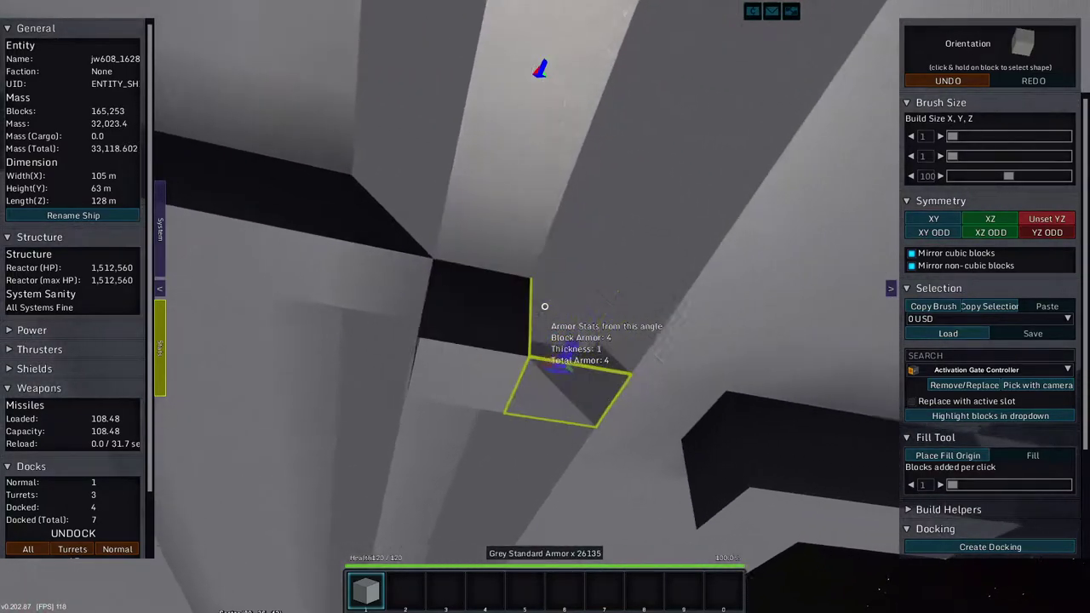
left_click(545, 307)
left_click(545, 307)
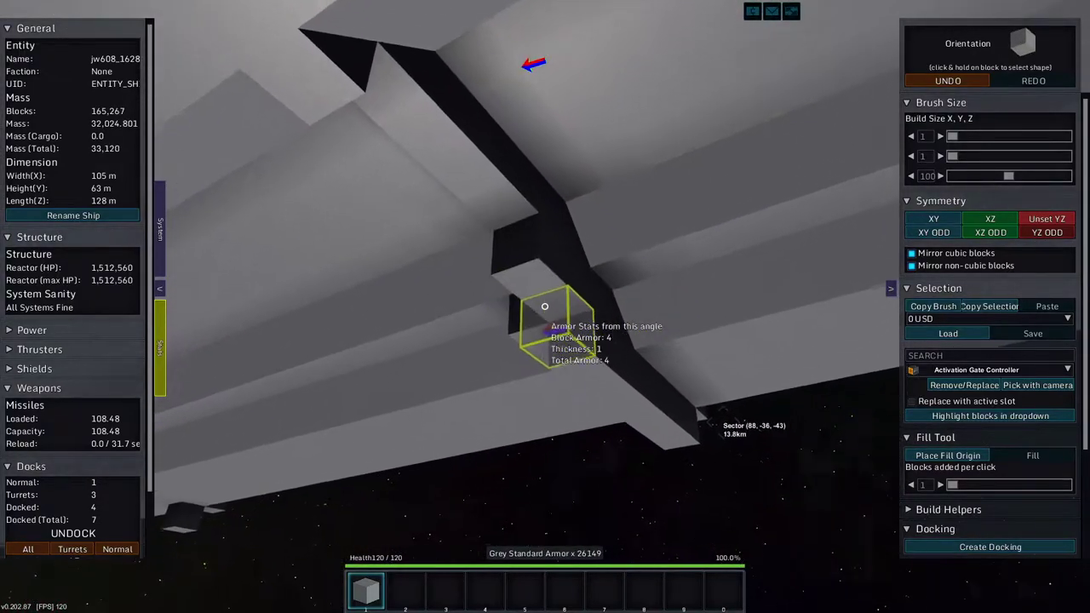
Add wedge accents beside the groove and extend armor along the hull.
left_click(545, 306)
left_click(545, 306)
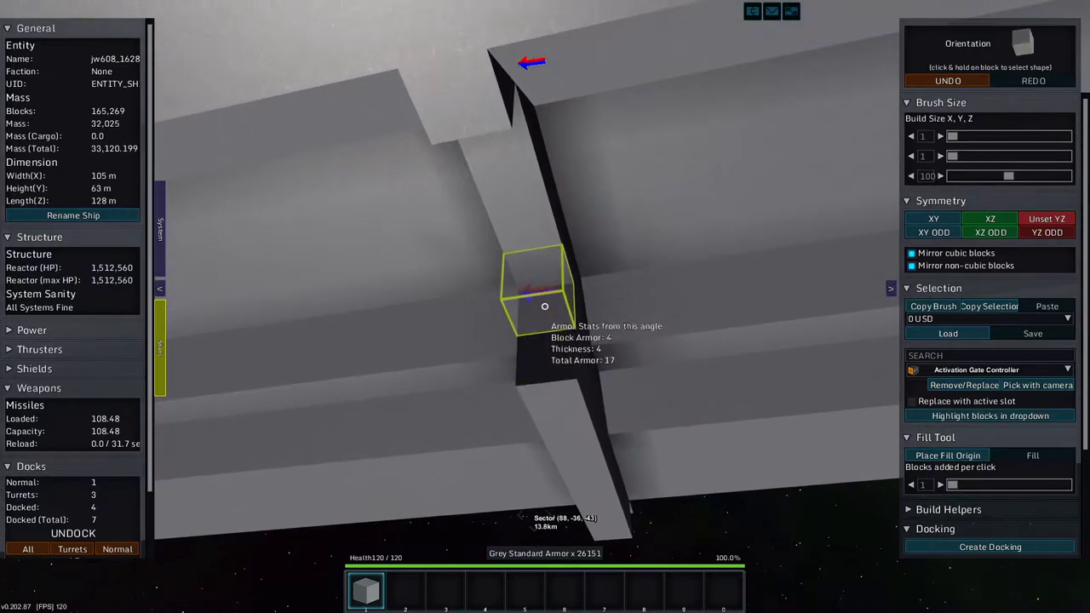
left_click(544, 307)
left_click(545, 306)
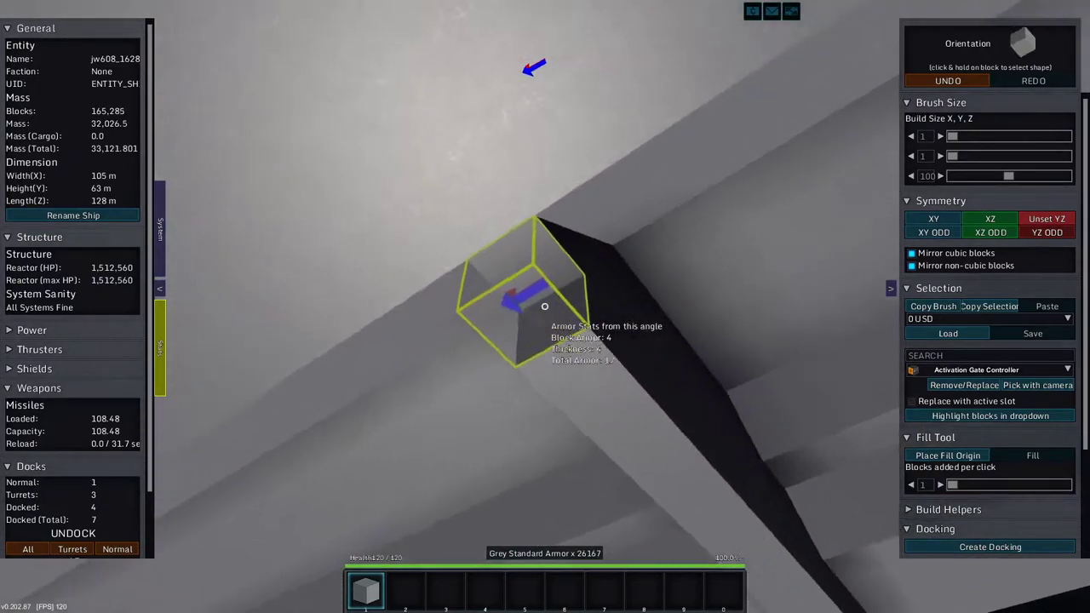
left_click(544, 306)
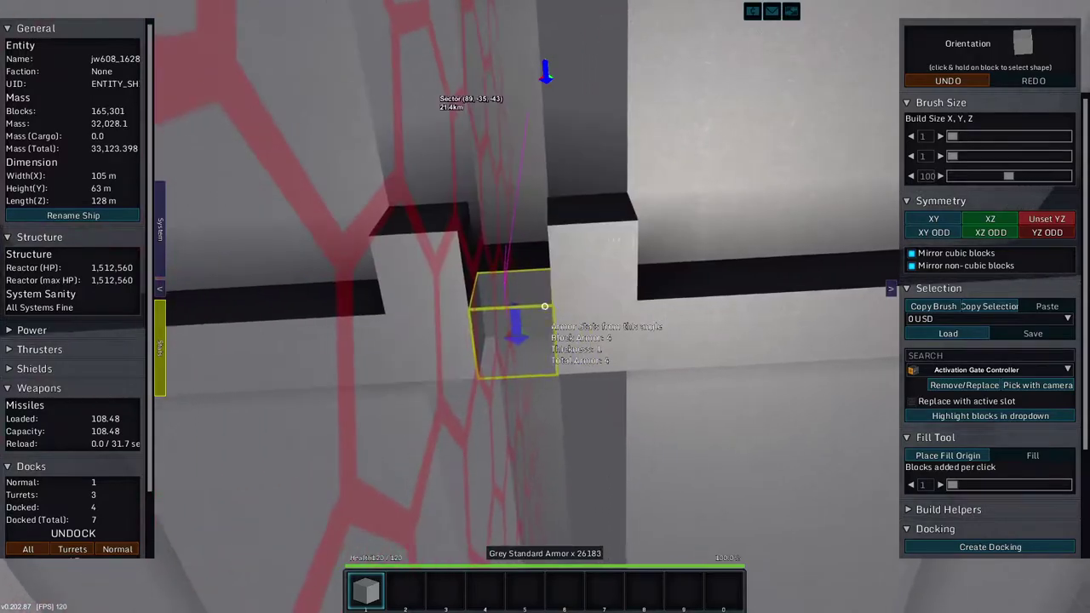
left_click(544, 306)
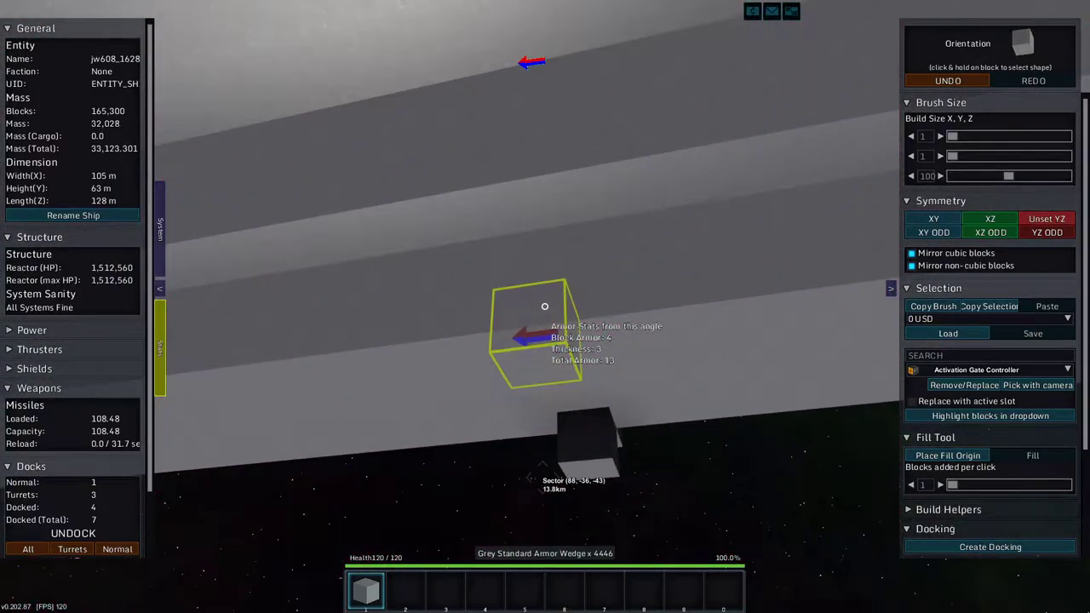
Extend the mirrored grey armor column along the underside recess.
left_click(545, 305)
left_click(544, 306)
left_click(544, 306)
left_click(544, 305)
left_click(544, 305)
left_click(544, 306)
left_click(544, 306)
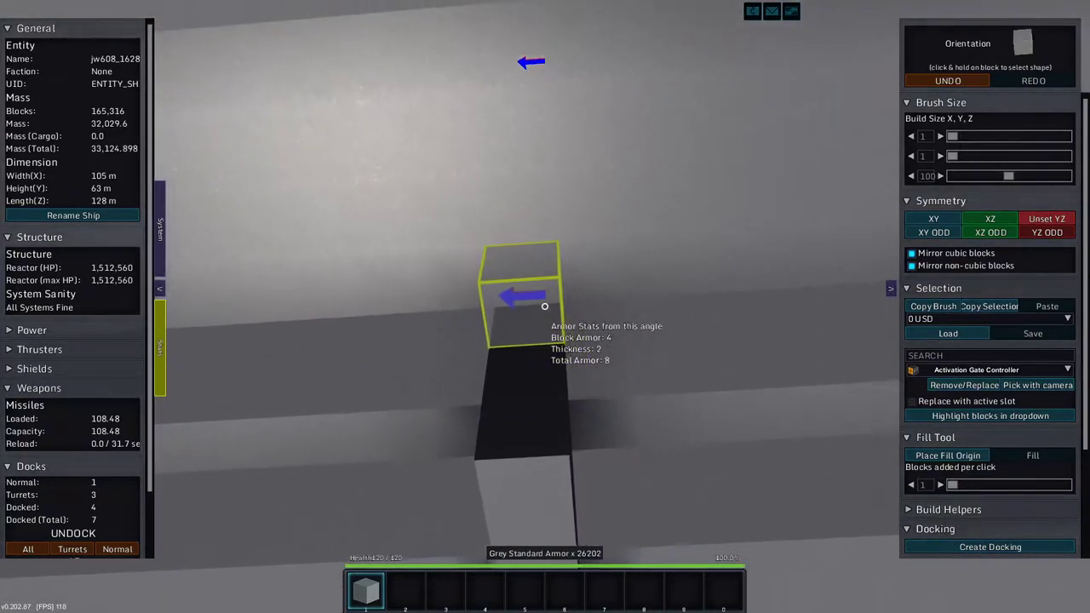
left_click(544, 306)
left_click(544, 306)
left_click(544, 306)
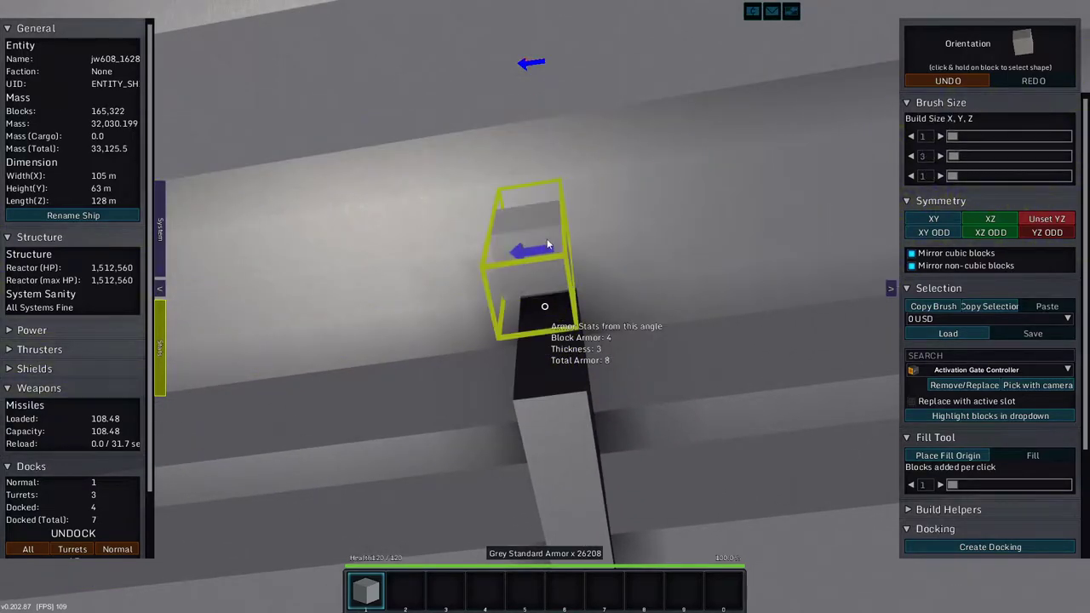
left_click(544, 306)
left_click(544, 305)
left_click(544, 306)
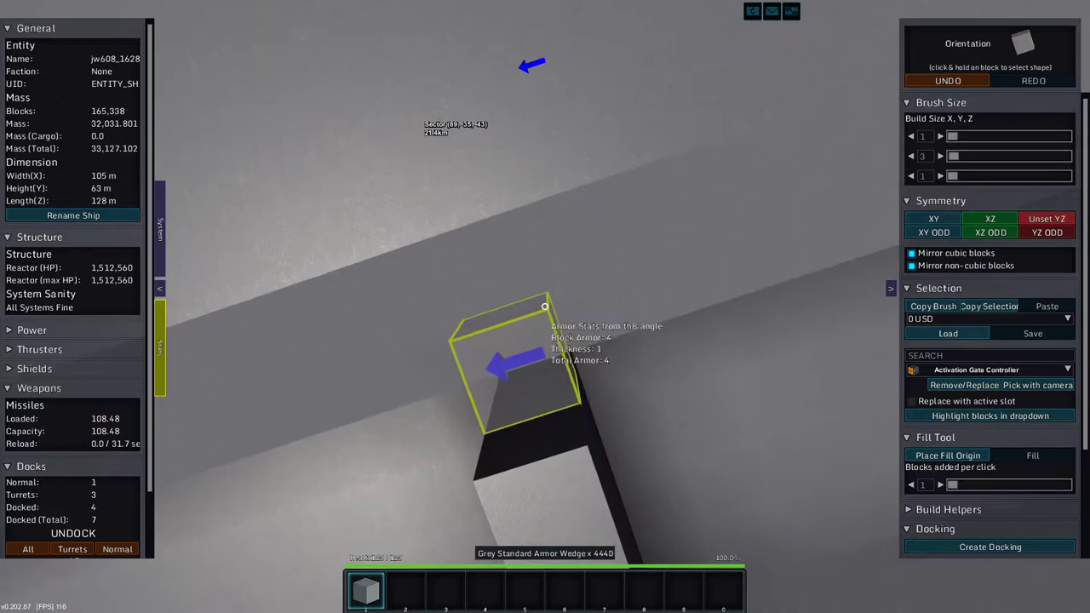
left_click(544, 305)
left_click(544, 306)
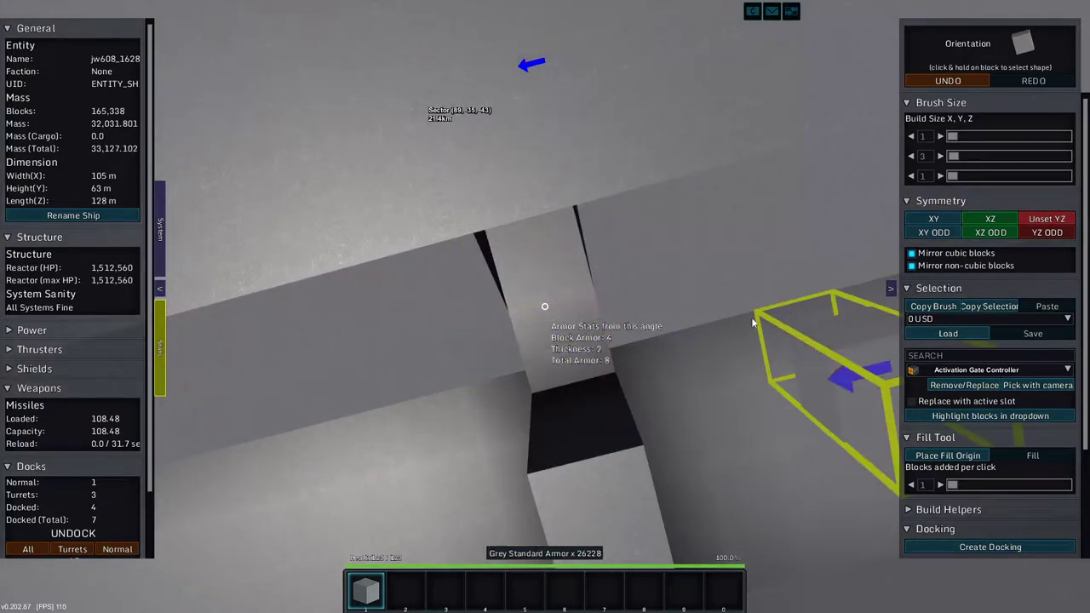
Cap the column end with a wedge and finish it with armor blocks.
left_click(570, 346)
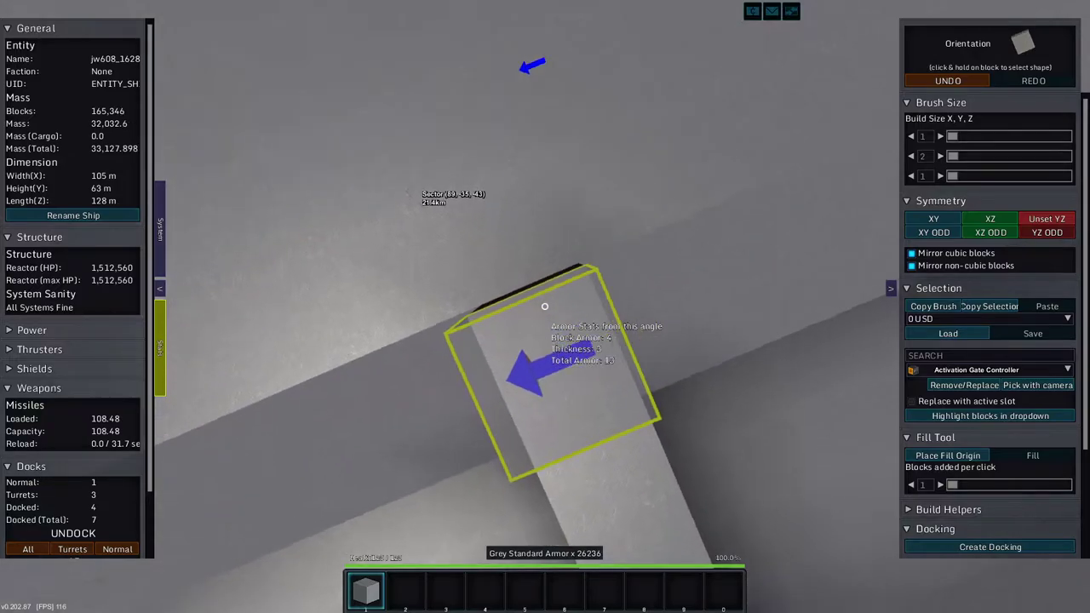
left_click(544, 305)
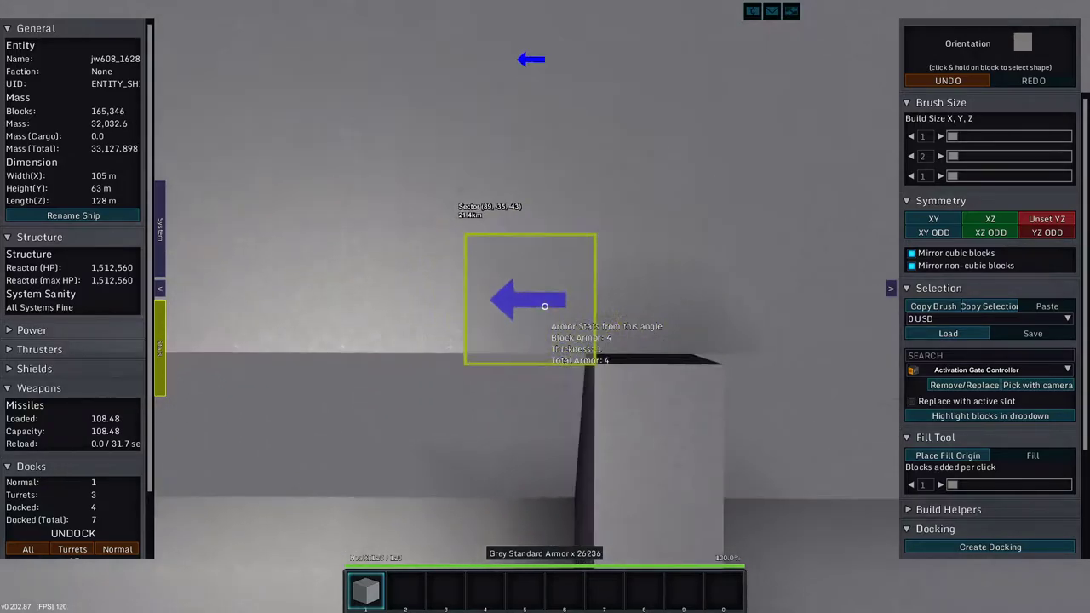
left_click(544, 306)
left_click(544, 305)
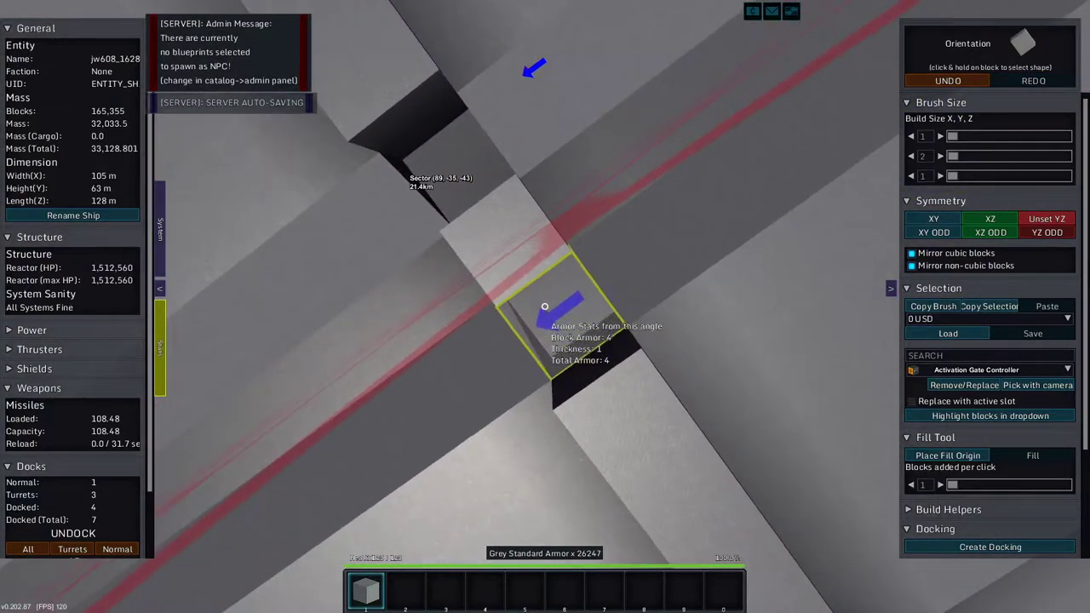
Add armor blocks and wedge slopes along the hull recess wall, removing one misplaced block.
left_click(544, 306)
left_click(544, 306)
left_click(544, 306)
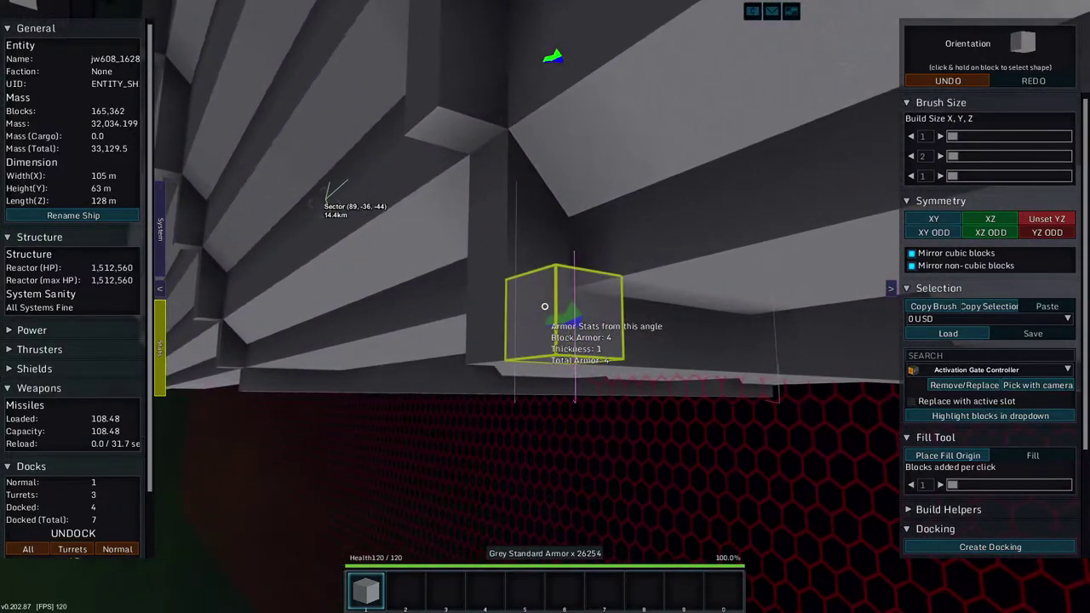
left_click(544, 305)
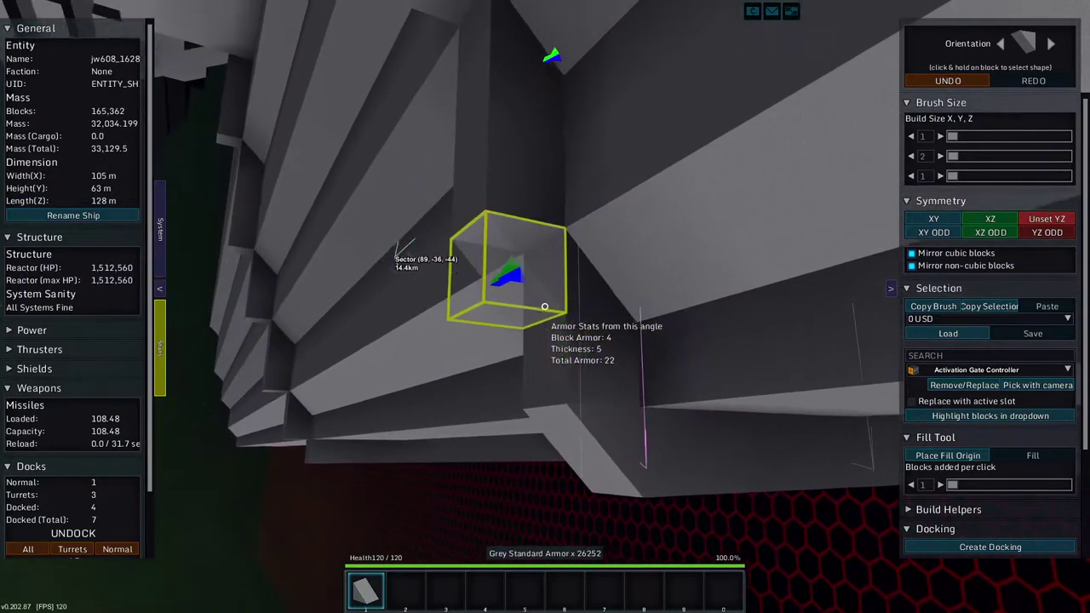
left_click(544, 306)
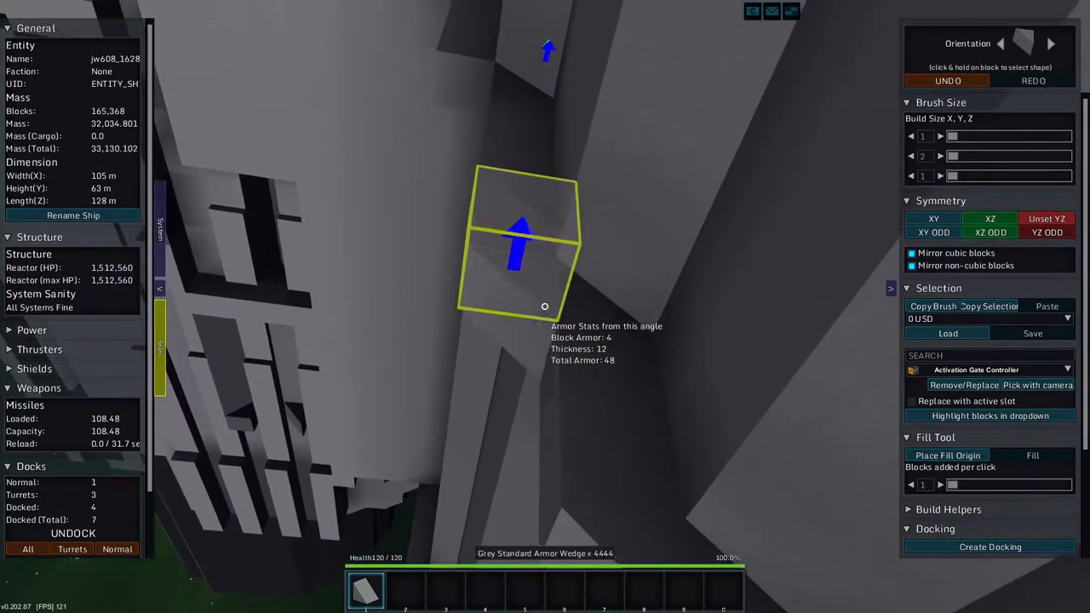
left_click(544, 305)
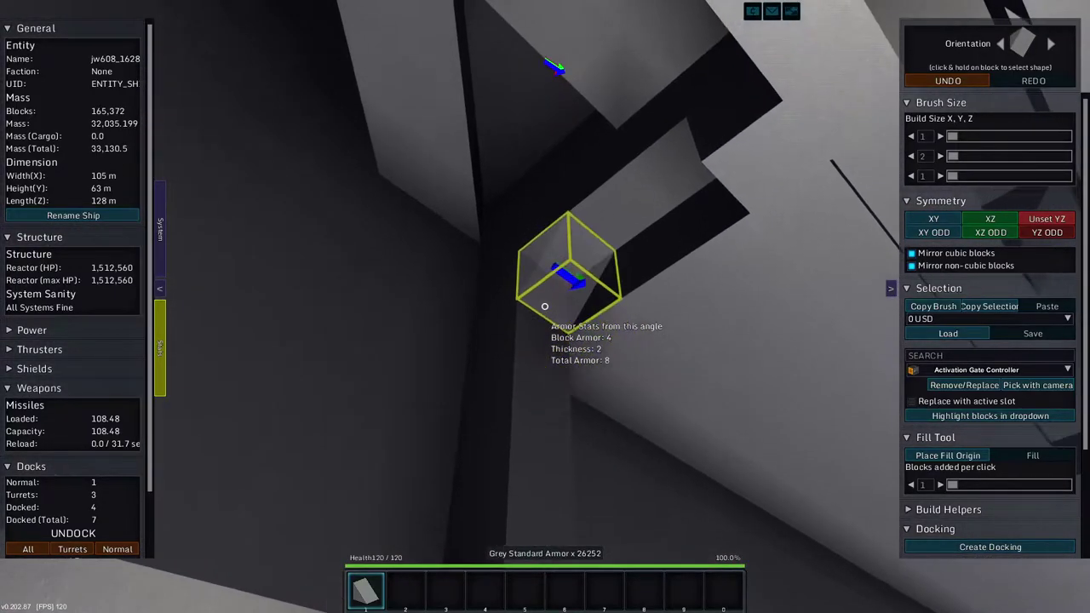
left_click(544, 305)
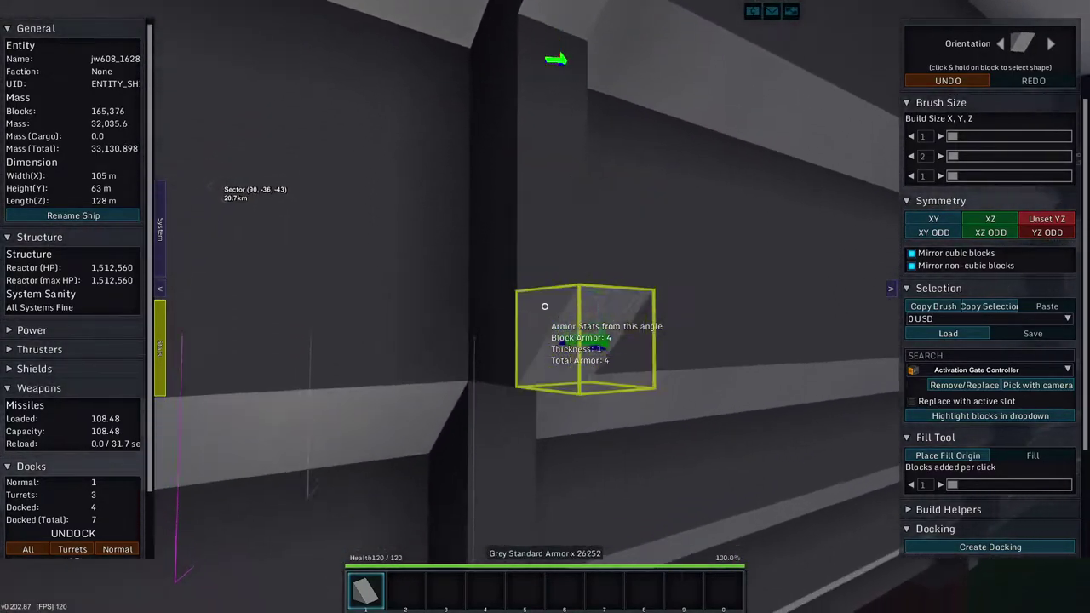
left_click(544, 306)
left_click(544, 306)
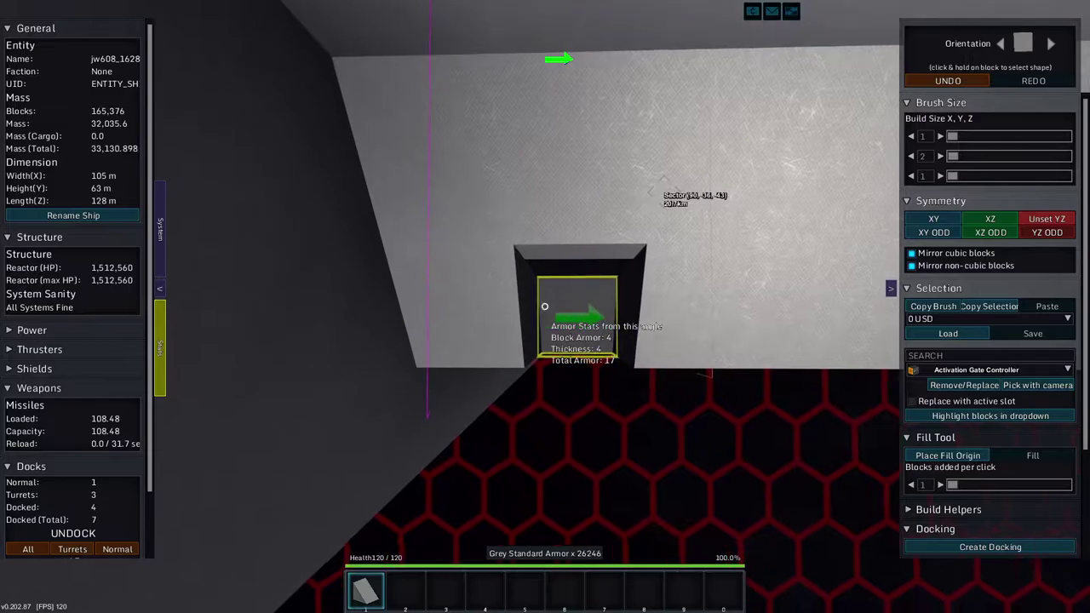
Clear wedges and blocks around the hull opening, undoing one removal.
left_click(545, 306)
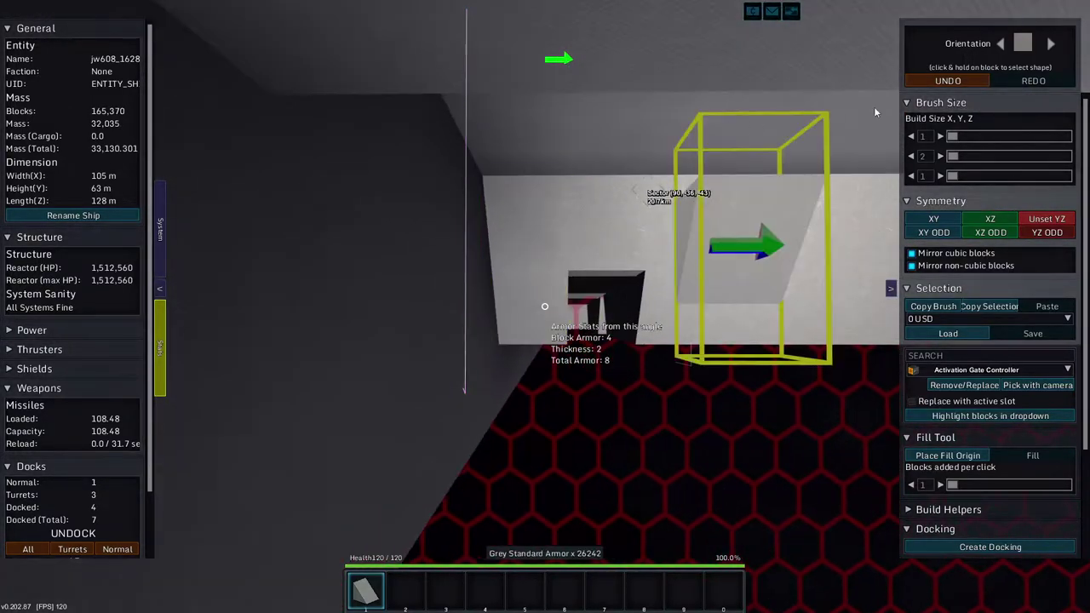
left_click(545, 306)
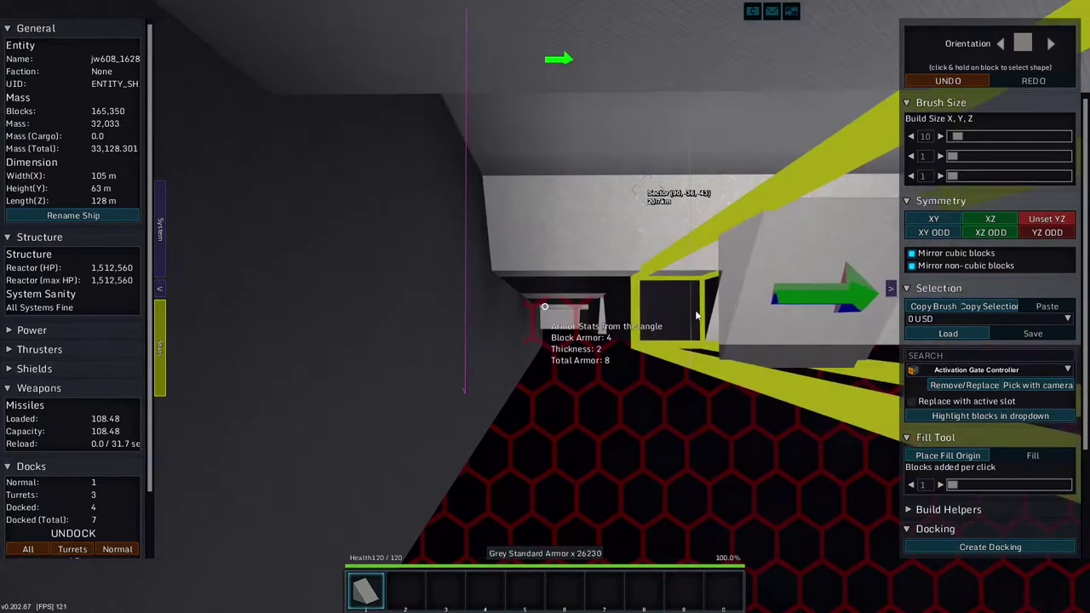
left_click(545, 306)
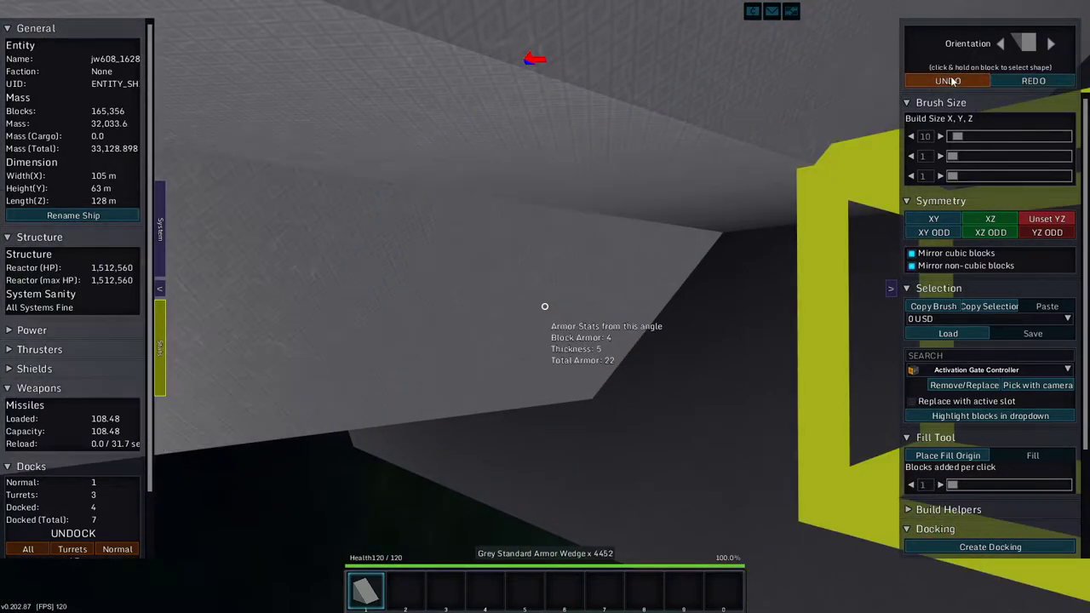
left_click(952, 80)
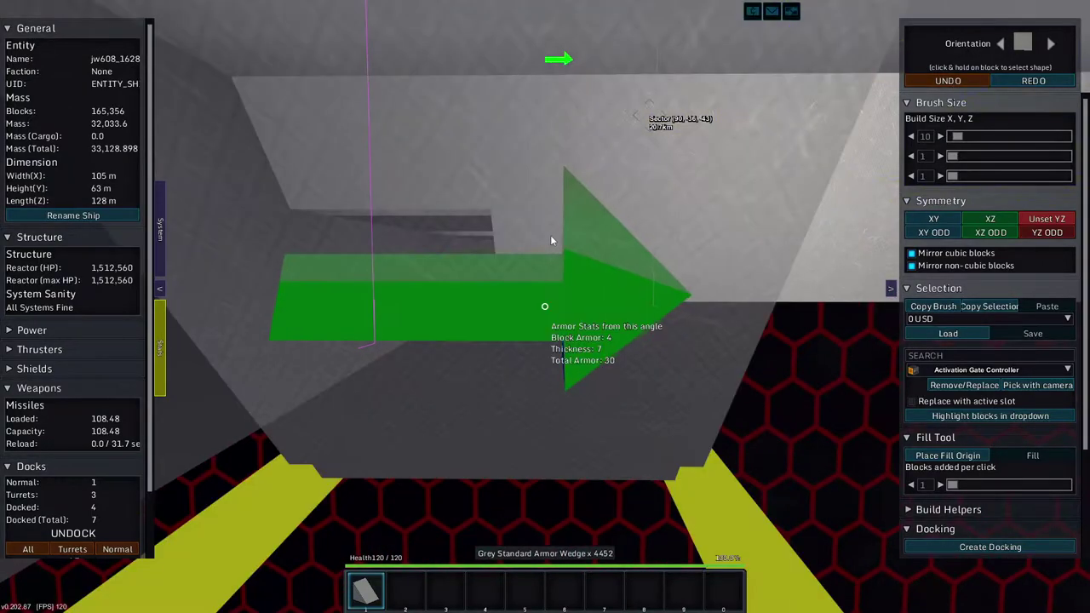
right_click(550, 235)
Set Brush Size Z to 15 and enable the Remove Mode outline display.
left_click_drag(955, 174, 961, 175)
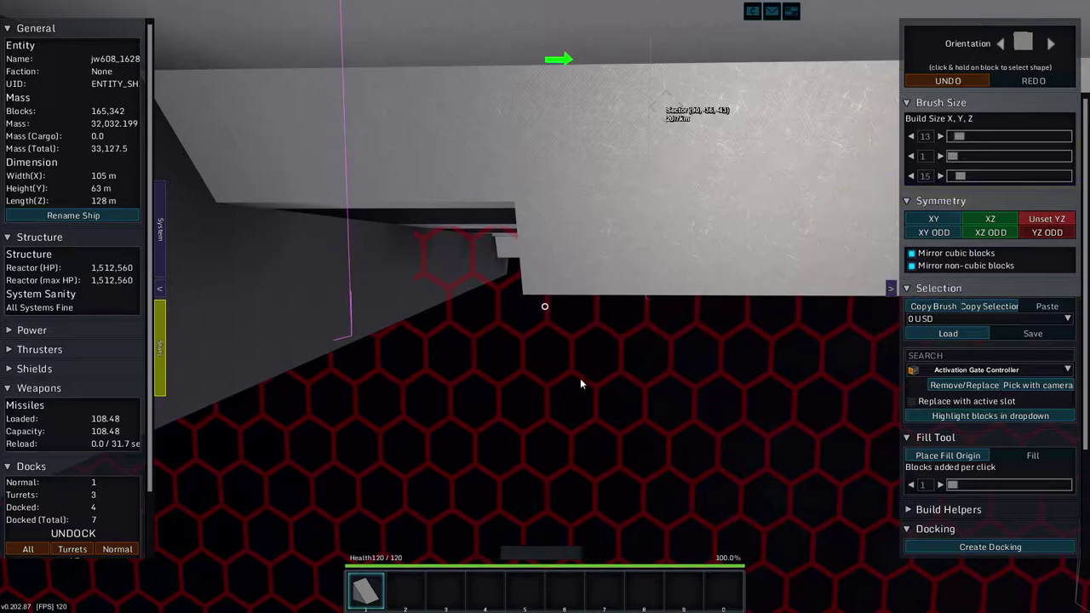
scroll(984, 507, "down", 4)
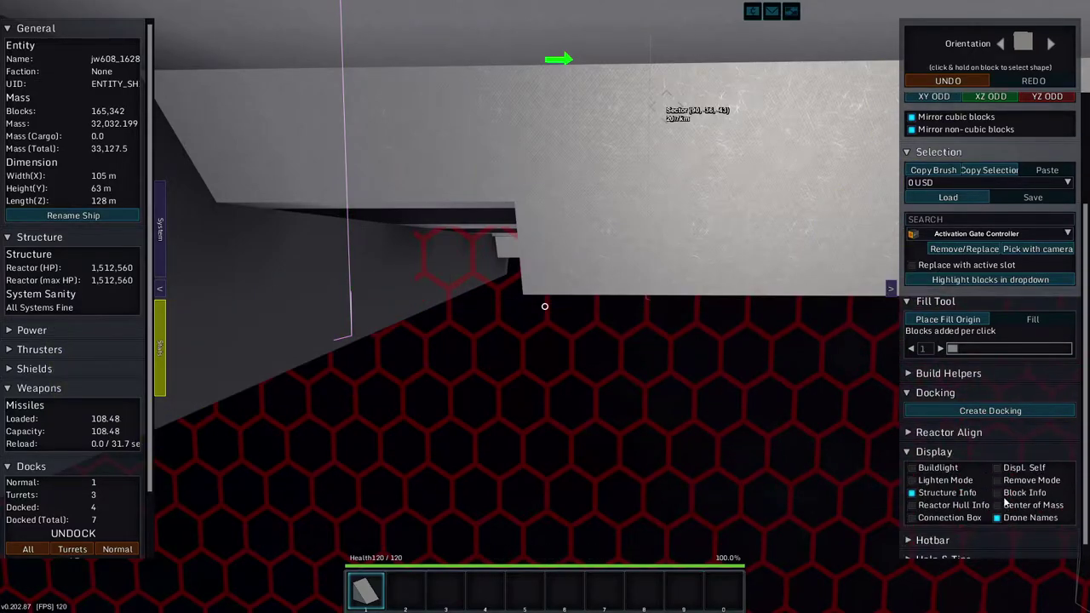
left_click(998, 482)
key("s")
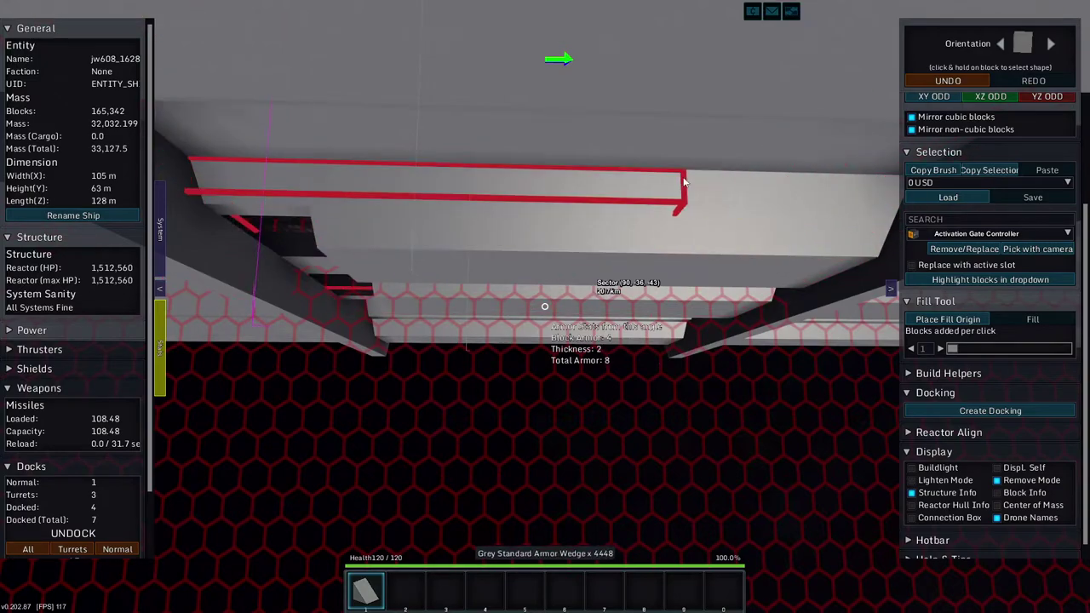
Delete the long underside armor strip and grey wedges, exposing the stabilizer grid.
left_click(681, 184)
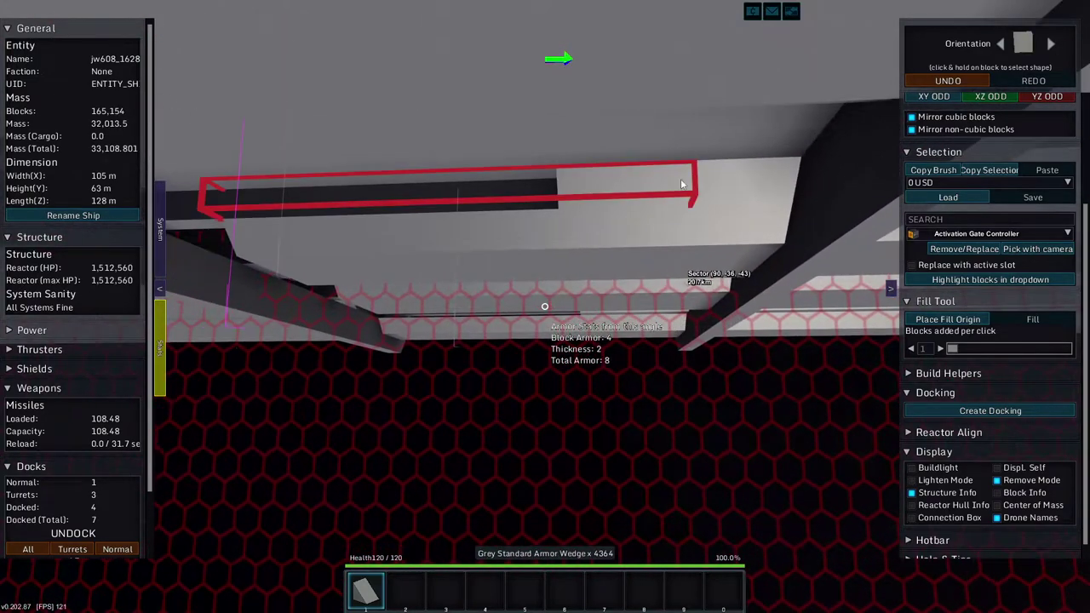
left_click(768, 175)
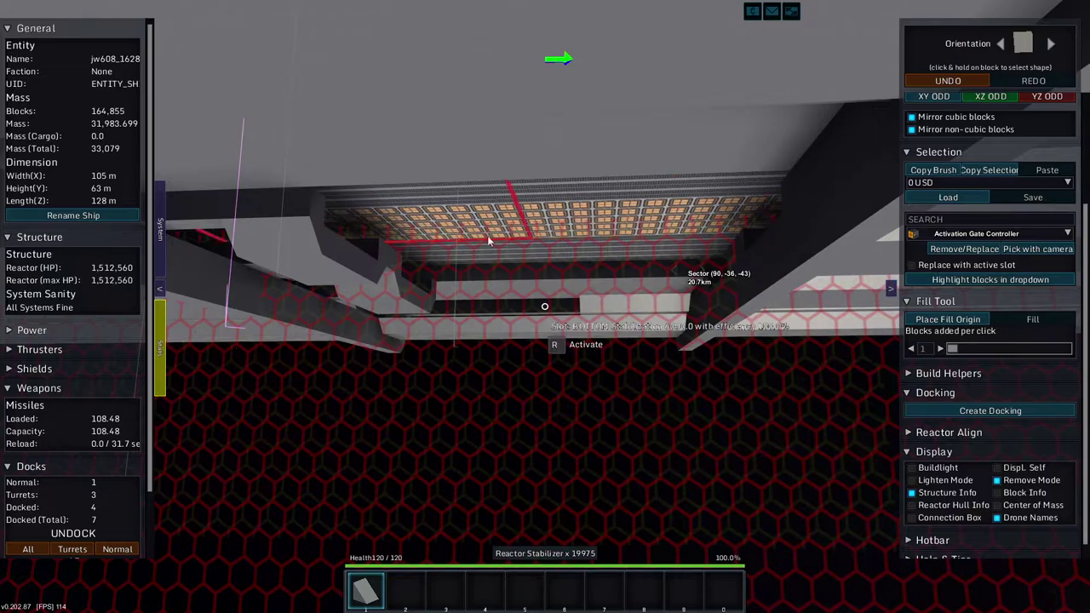
key("a")
scroll(946, 171, "up", 3)
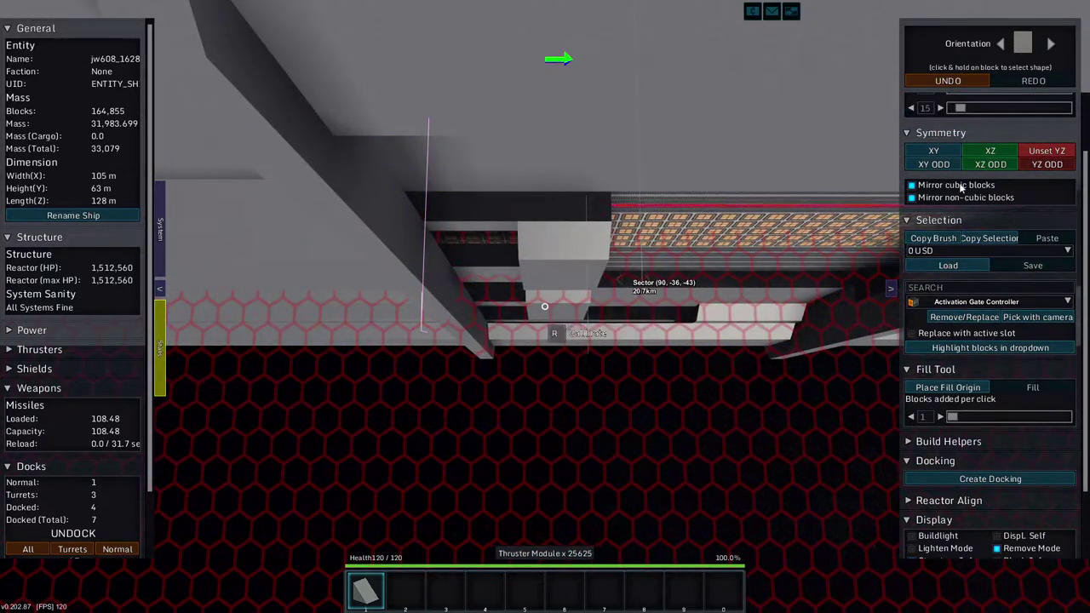
scroll(931, 145, "down", 8)
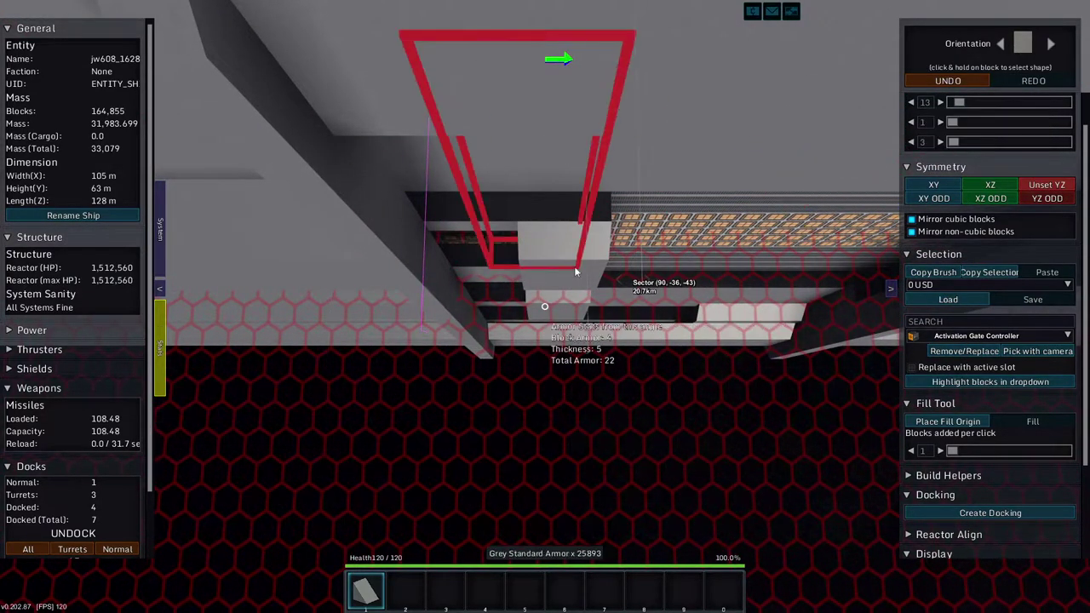
right_click(596, 233)
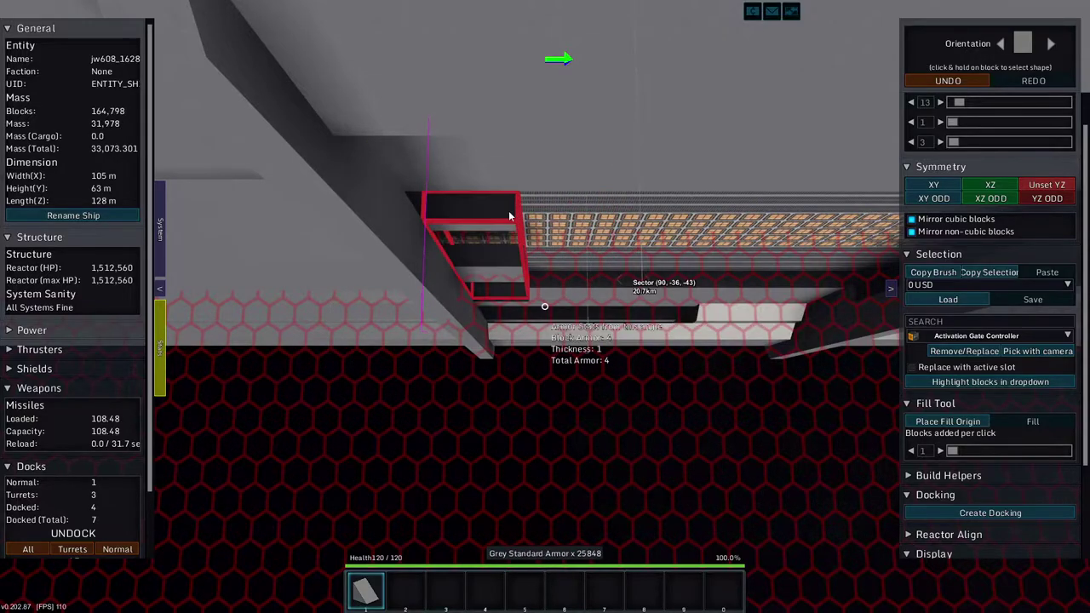
key("w")
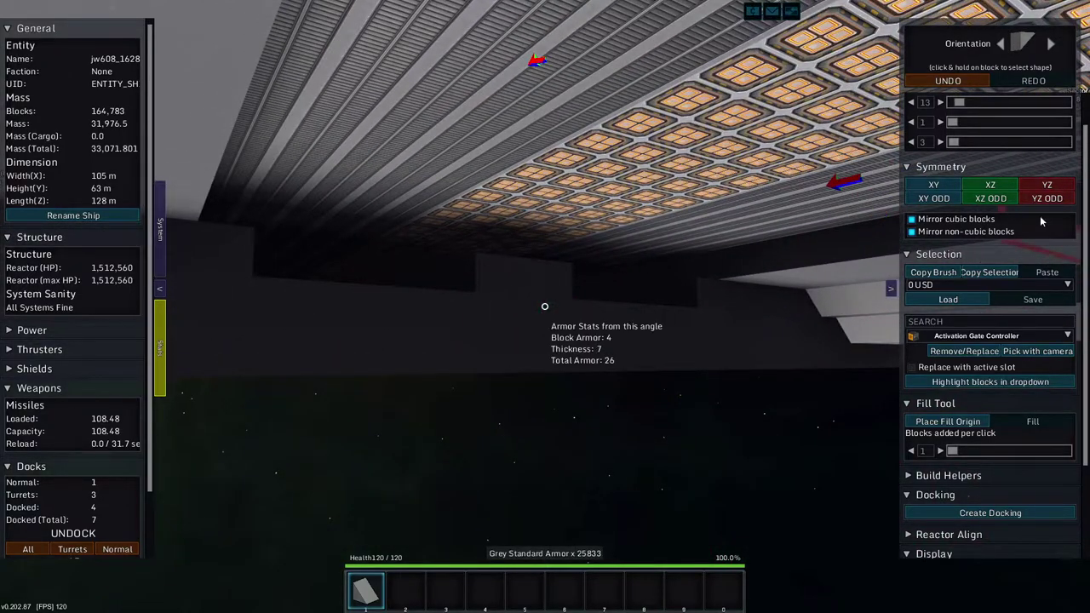
Re-enable YZ mirroring and patch the opened recess with eight grey armor blocks.
scroll(993, 480, "down", 2)
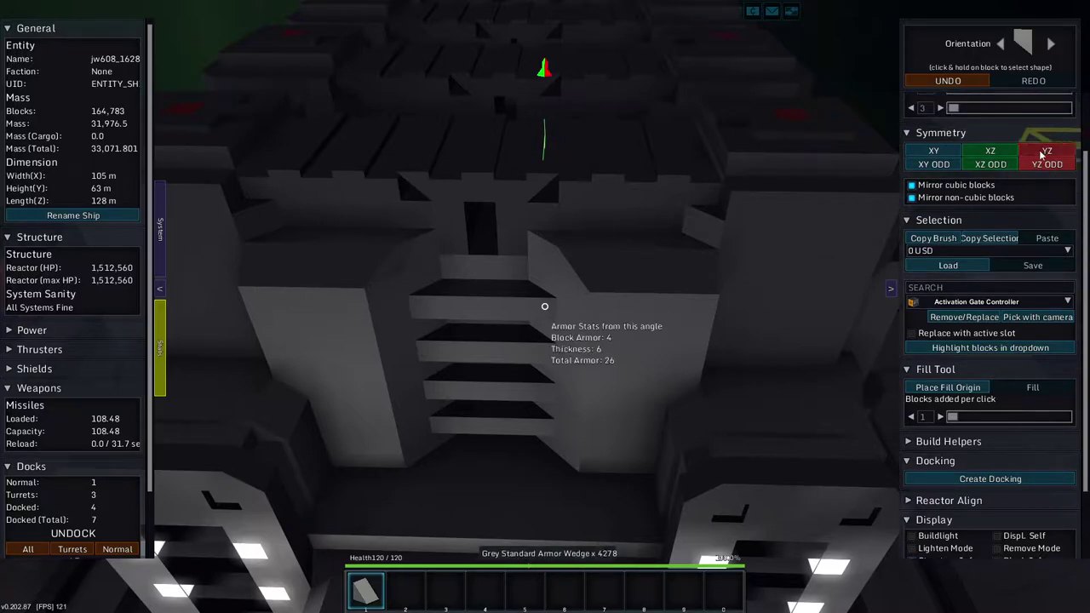
left_click(1037, 153)
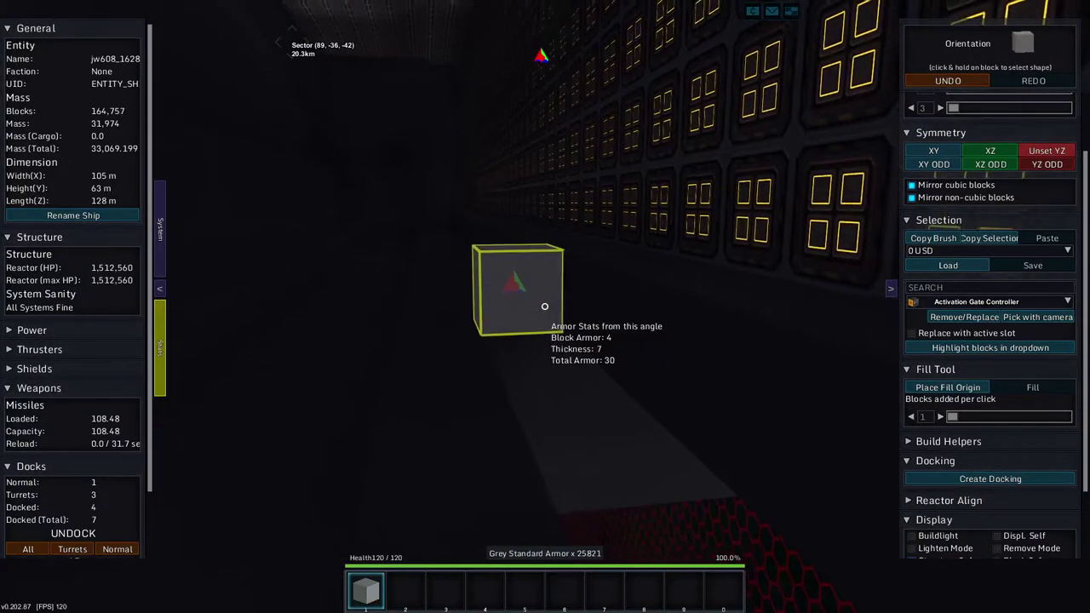
left_click(545, 307)
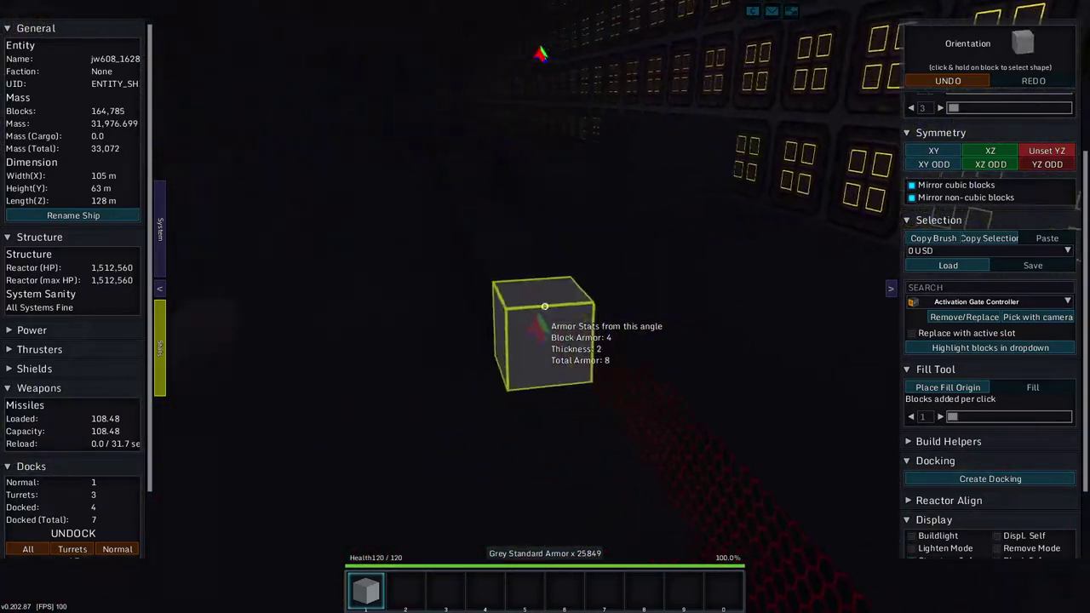
left_click(545, 307)
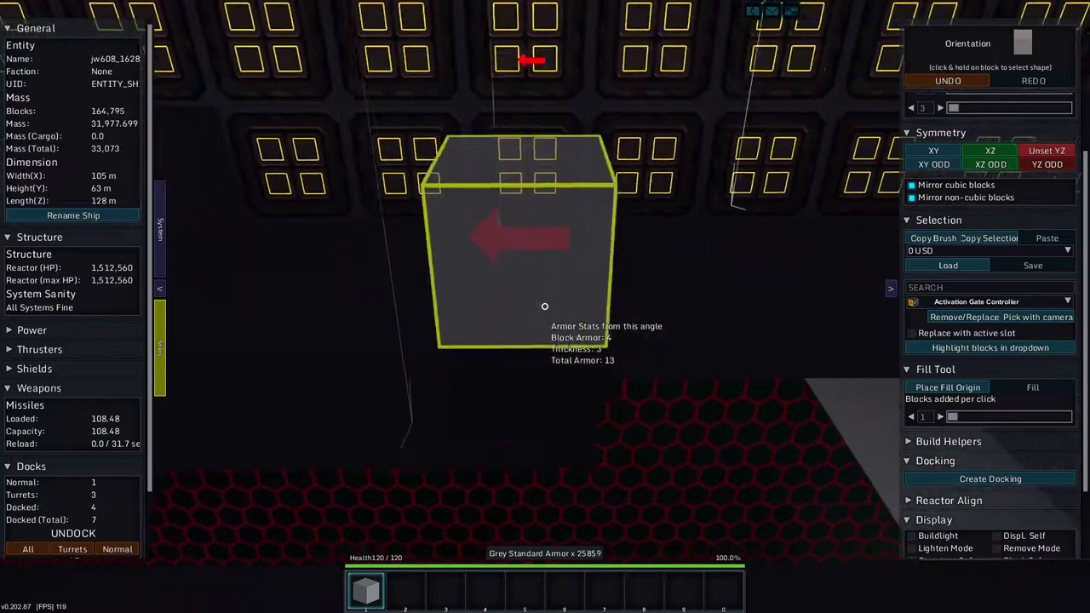
left_click(545, 307)
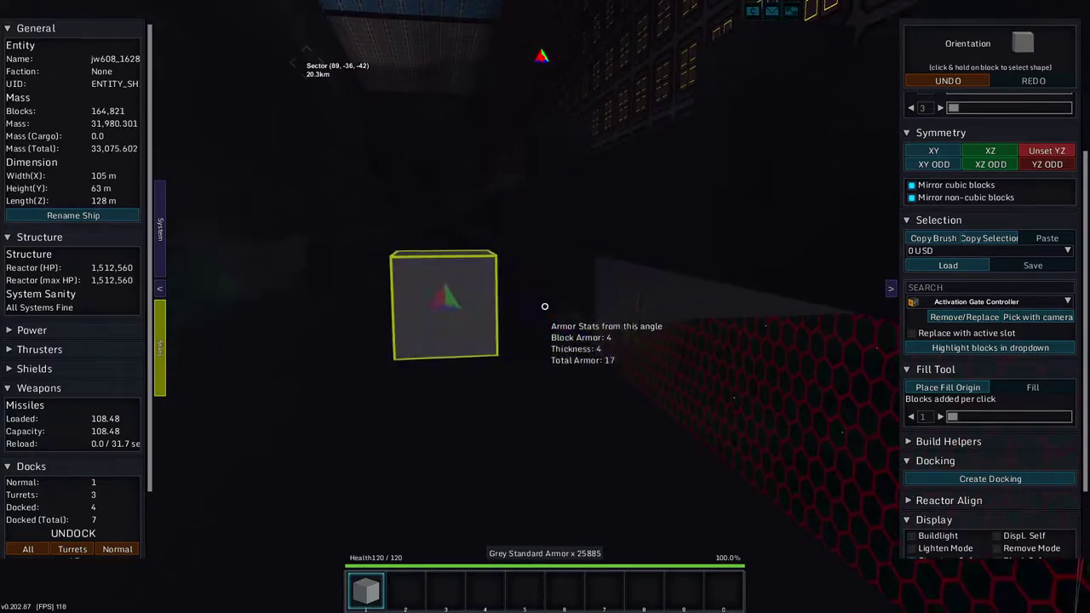
left_click(545, 306)
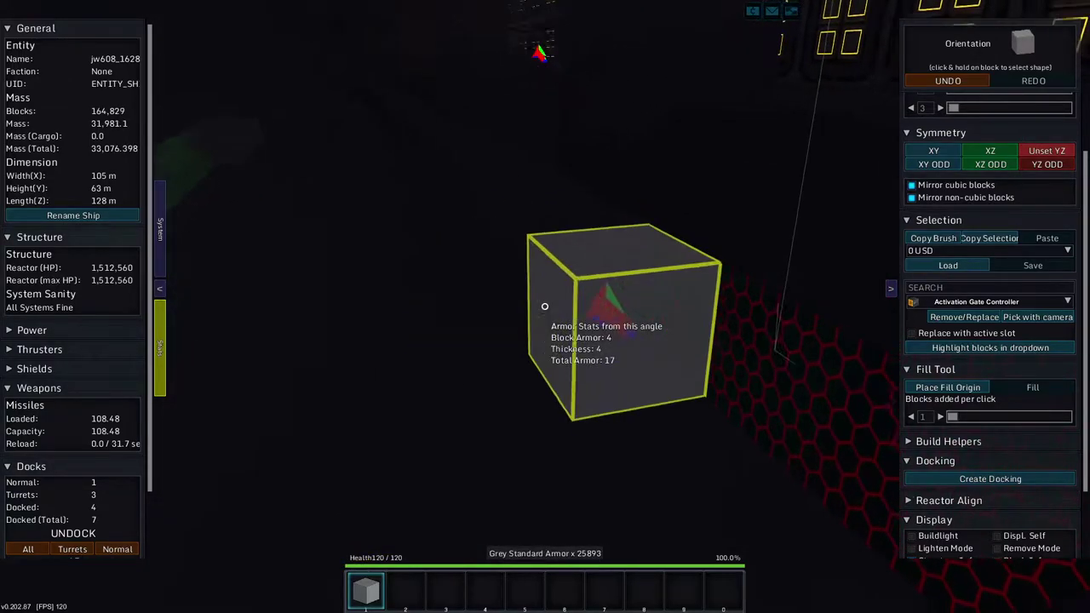
left_click(544, 306)
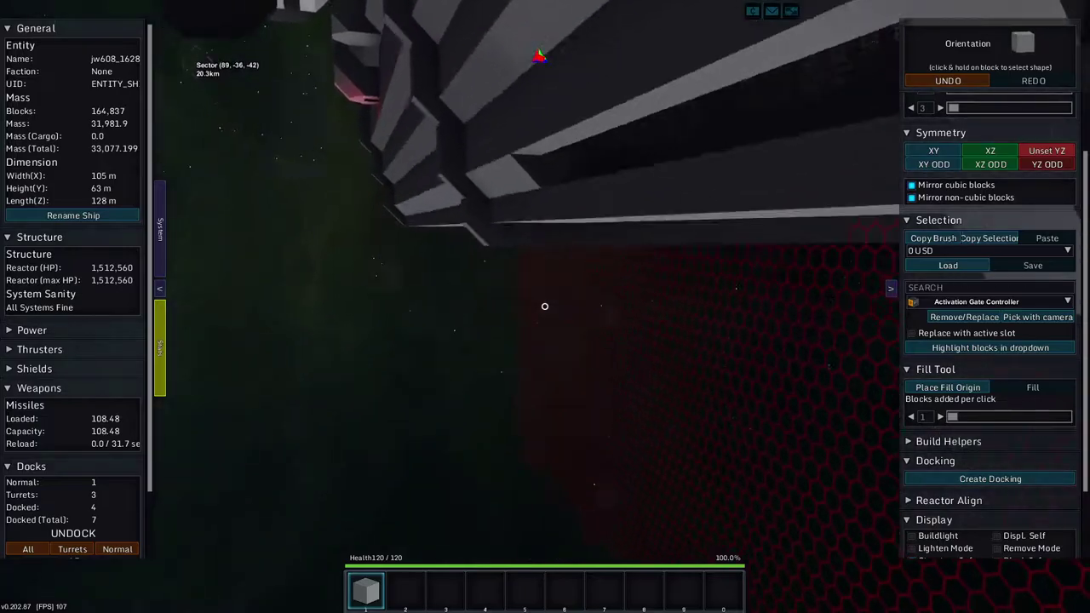
scroll(545, 306, "down", 1)
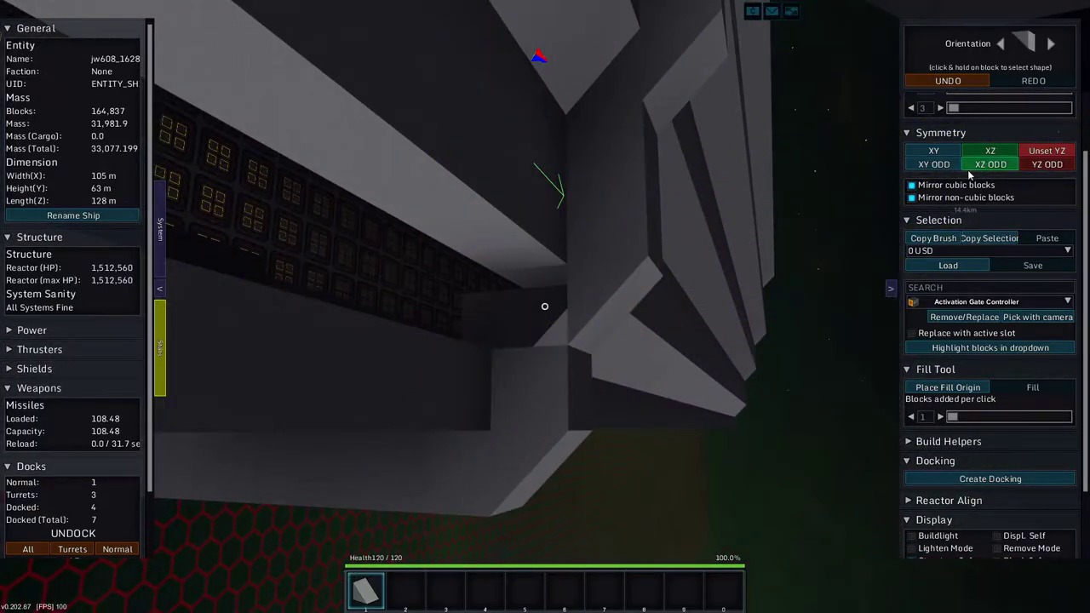
scroll(968, 170, "up", 2)
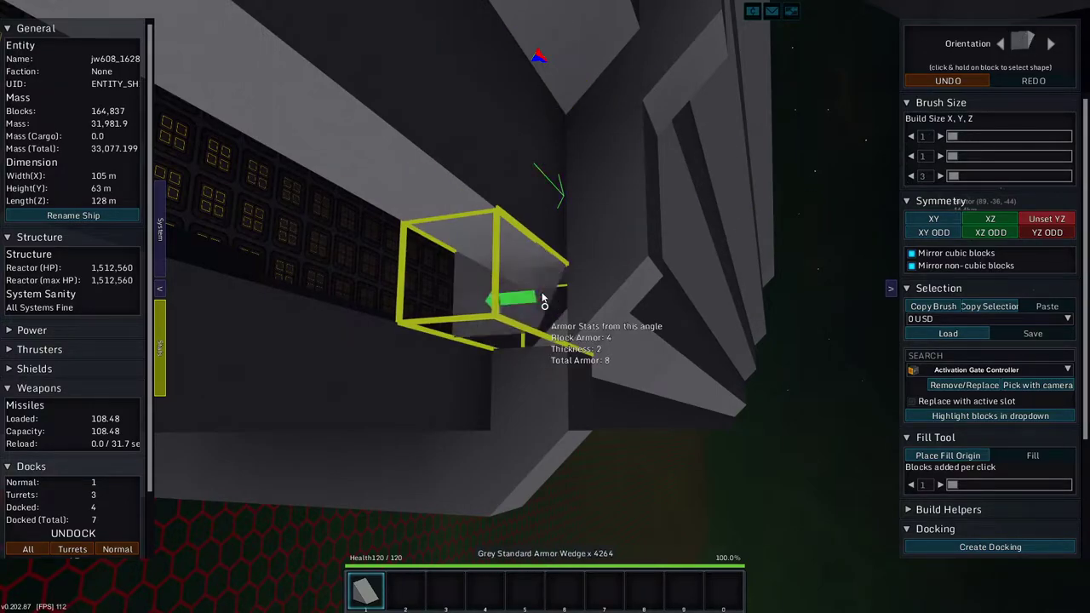
Place grey armor wedges and blocks under the ceiling panels and recess edge, removing misplaced ones.
left_click(542, 300)
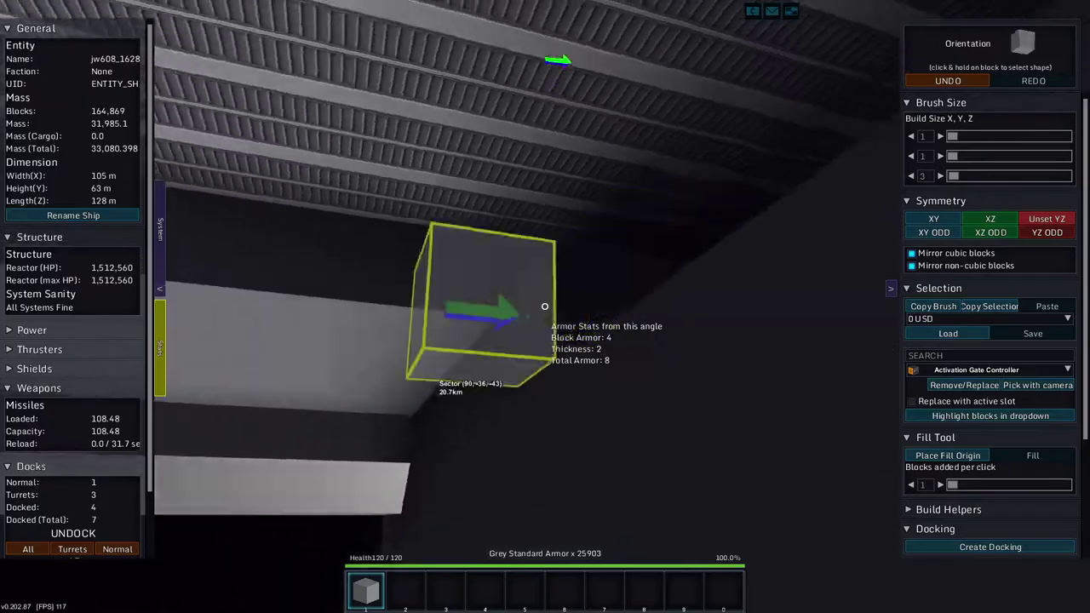
left_click(545, 307)
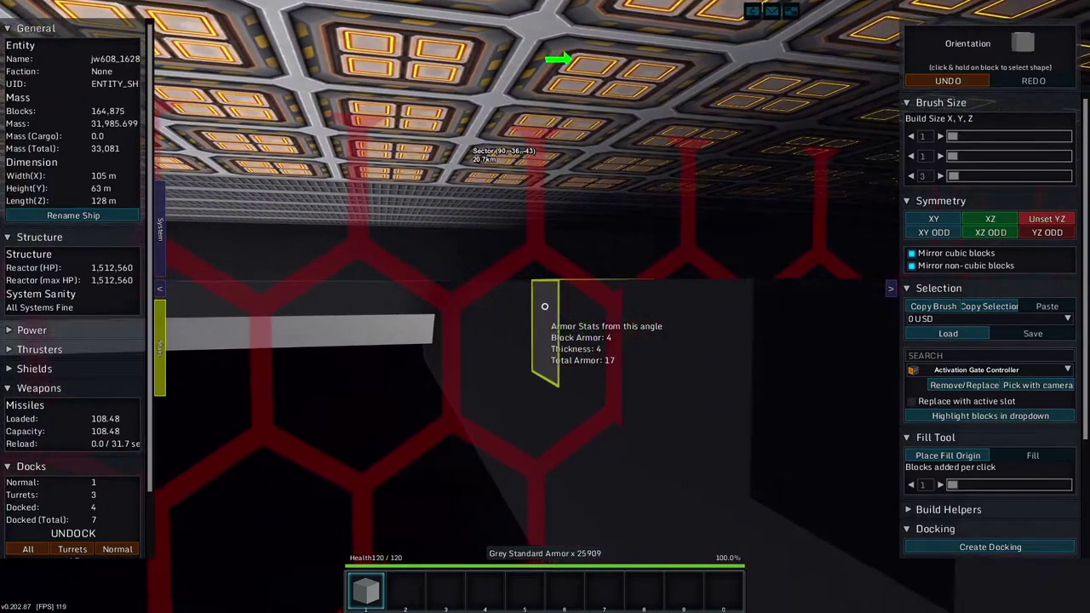
left_click(545, 306)
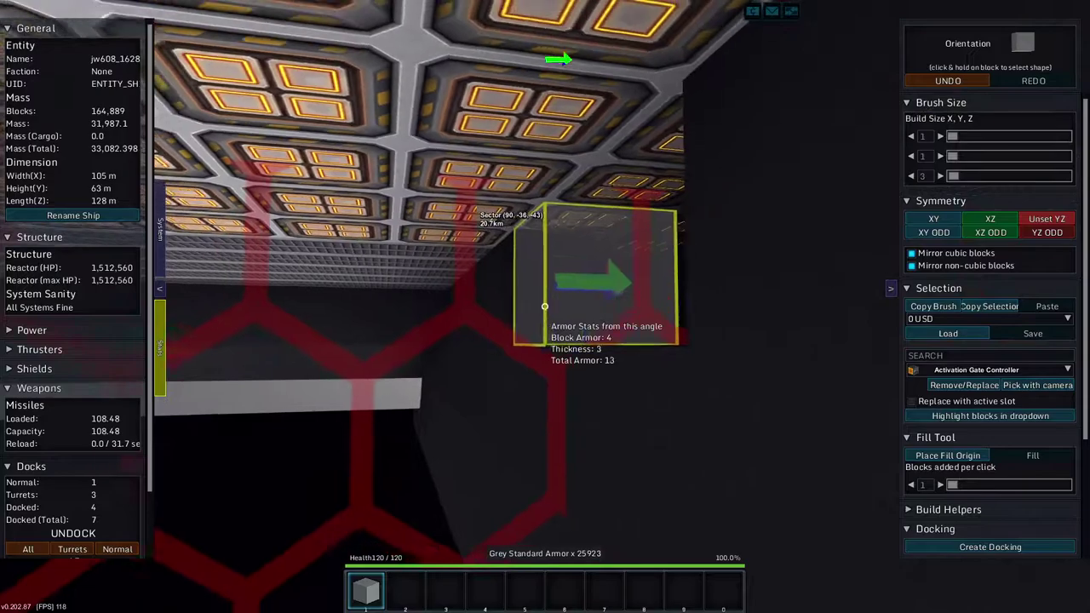
left_click(545, 307)
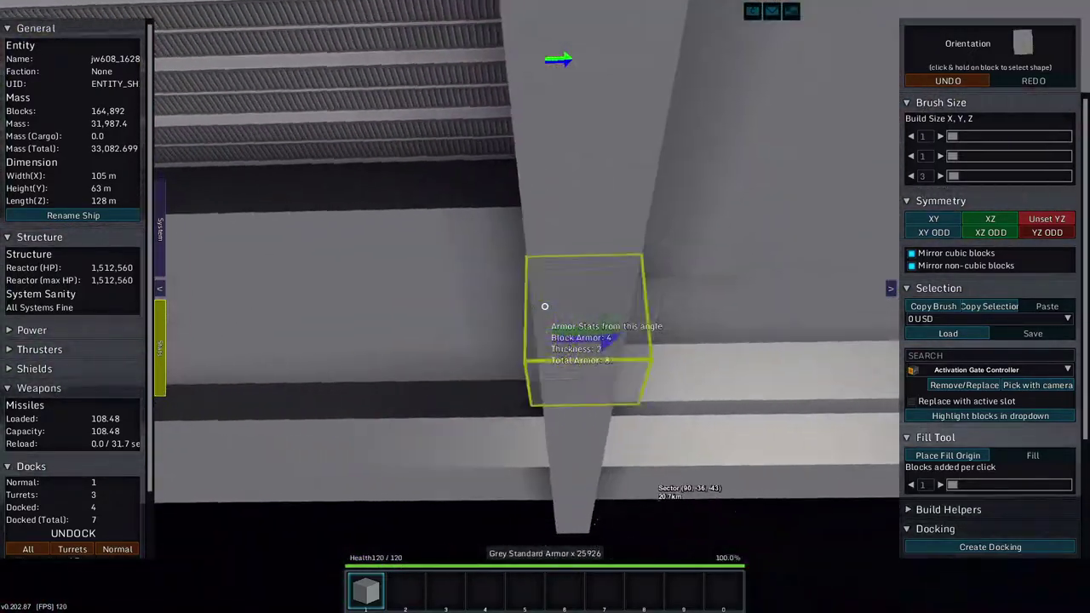
right_click(545, 306)
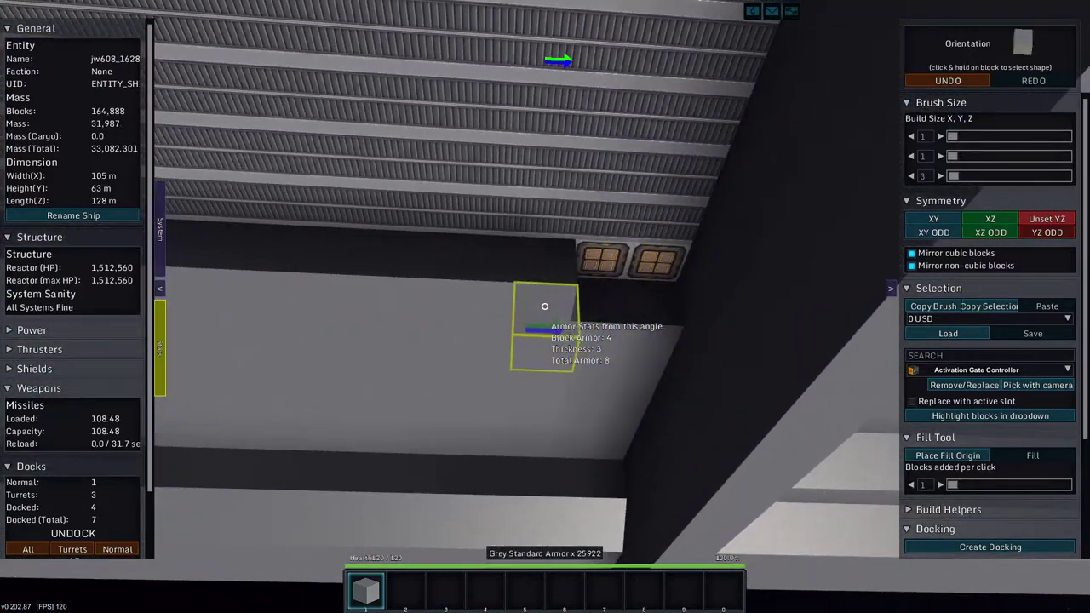
right_click(544, 306)
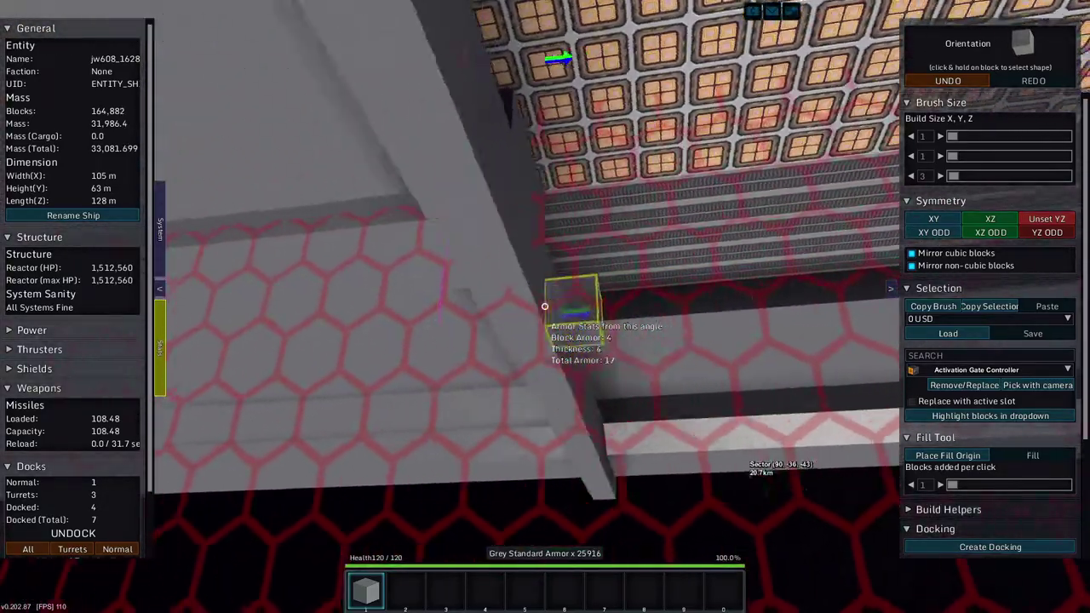
Add grey armor along the recess edge and fill the ceiling panel gap with Reactor Stabilizer blocks.
left_click(544, 305)
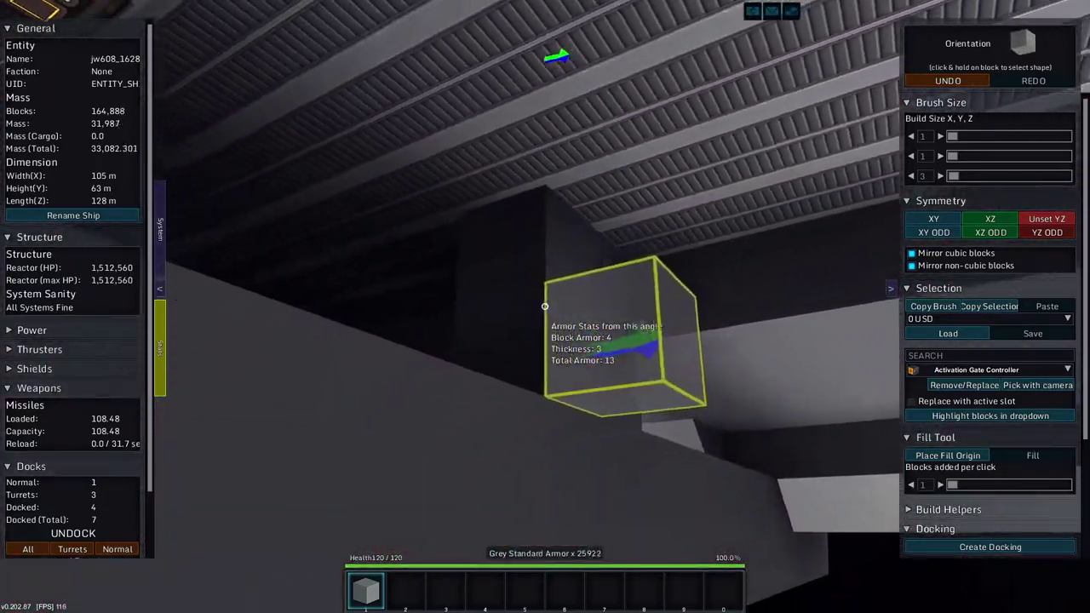
left_click(544, 305)
left_click(544, 305)
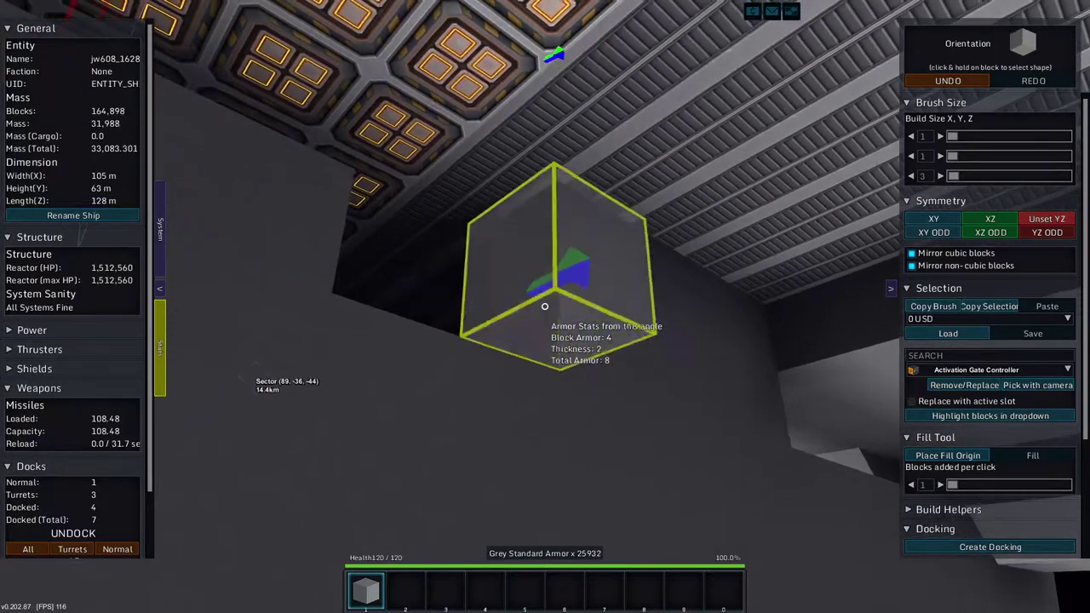
middle_click(544, 305)
left_click(544, 306)
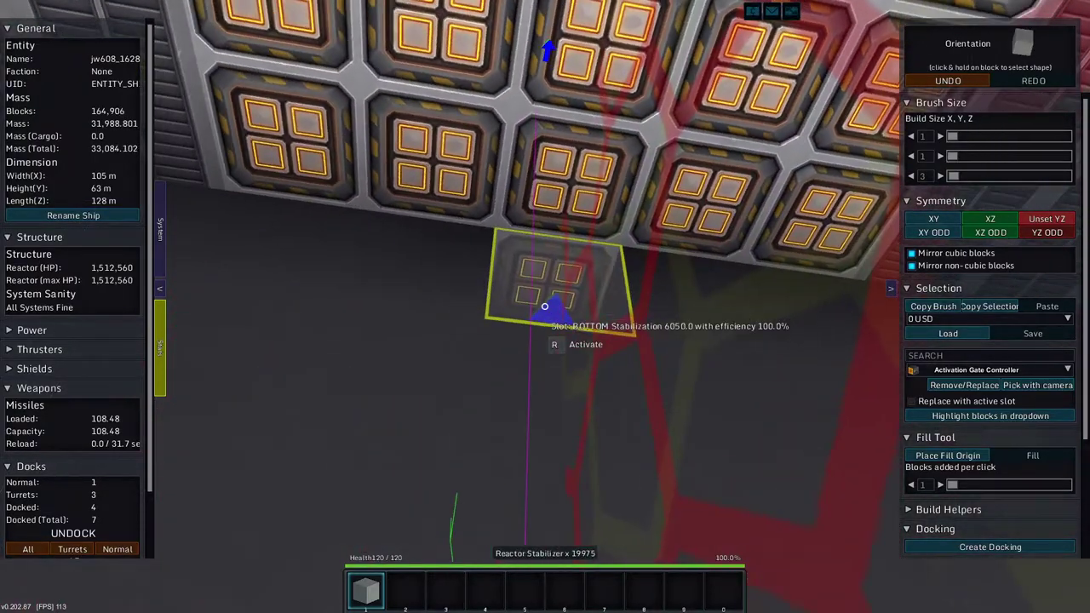
Return to Grey Standard Armor and thicken the wall-edge ledge beside the stabilizer face.
middle_click(544, 305)
left_click(544, 305)
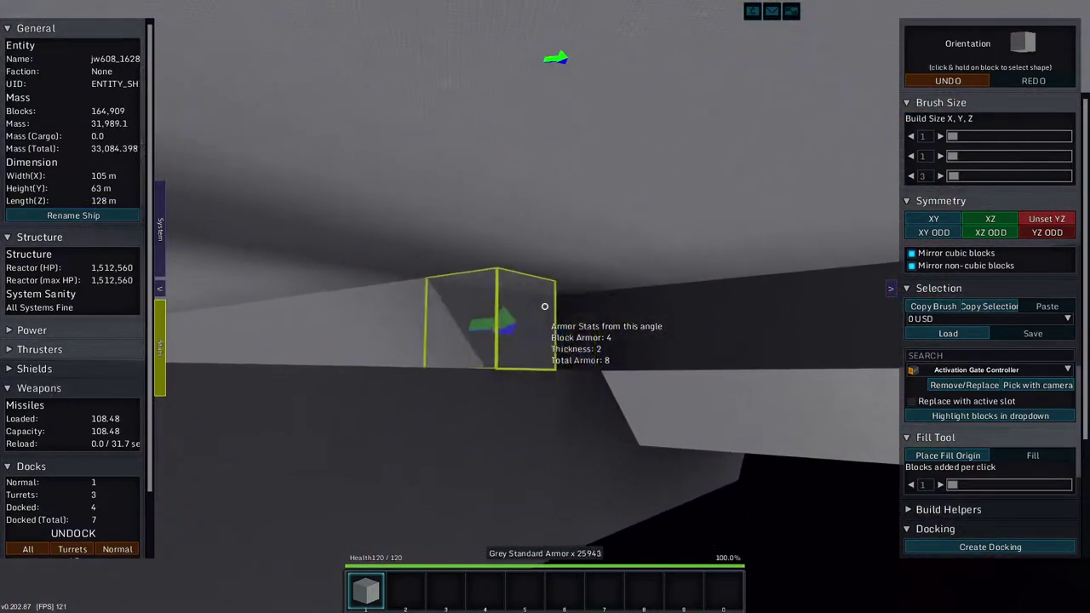
left_click(544, 306)
left_click(544, 306)
left_click(544, 306)
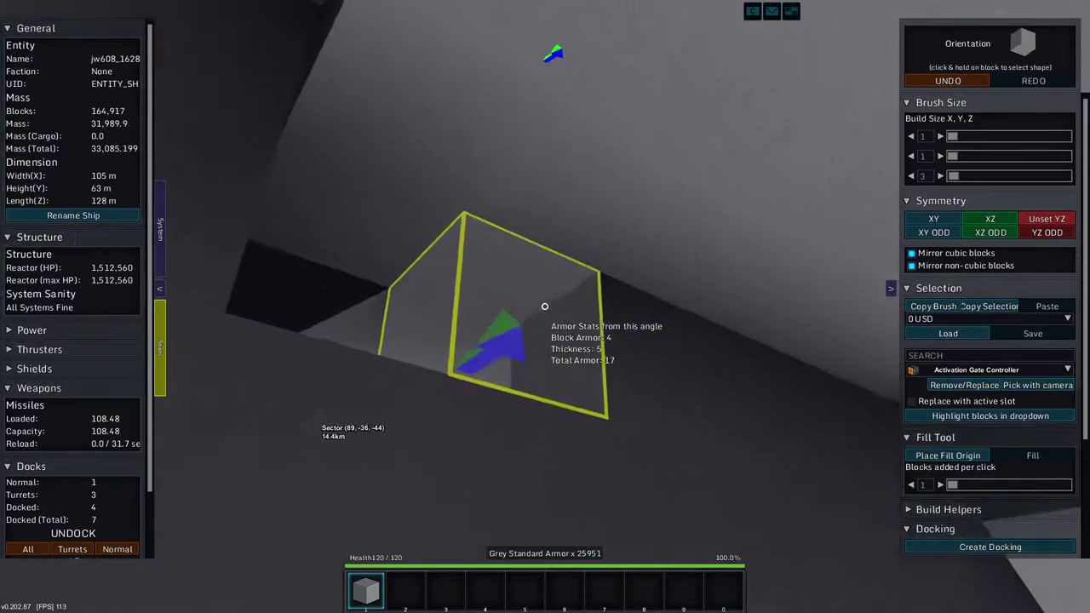
middle_click(544, 306)
middle_click(544, 306)
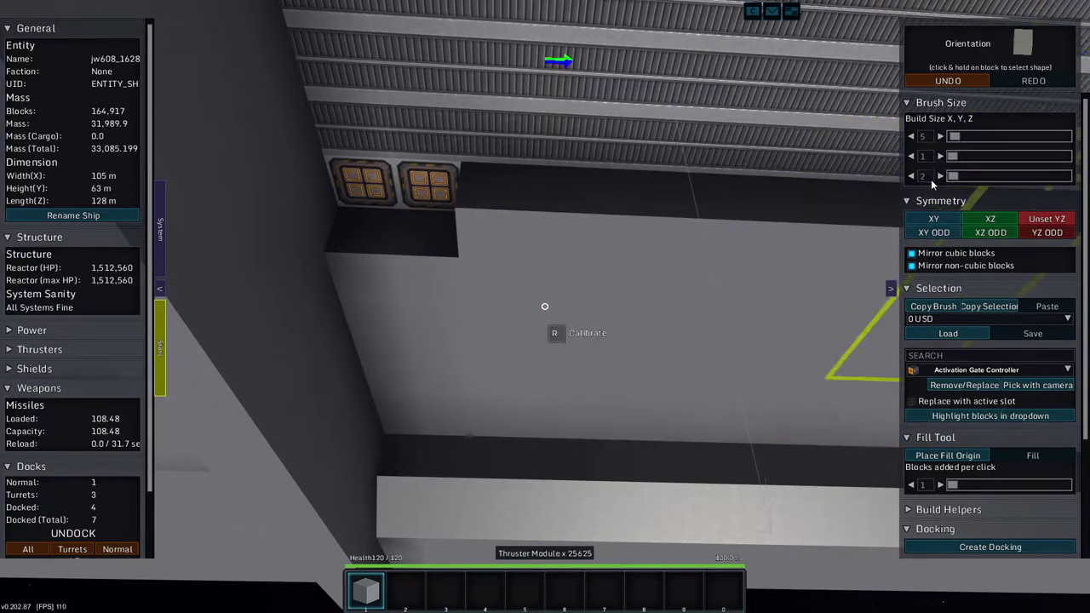
Delete the grey armor column and large armor region covering the thruster modules.
scroll(1026, 446, "down", 3)
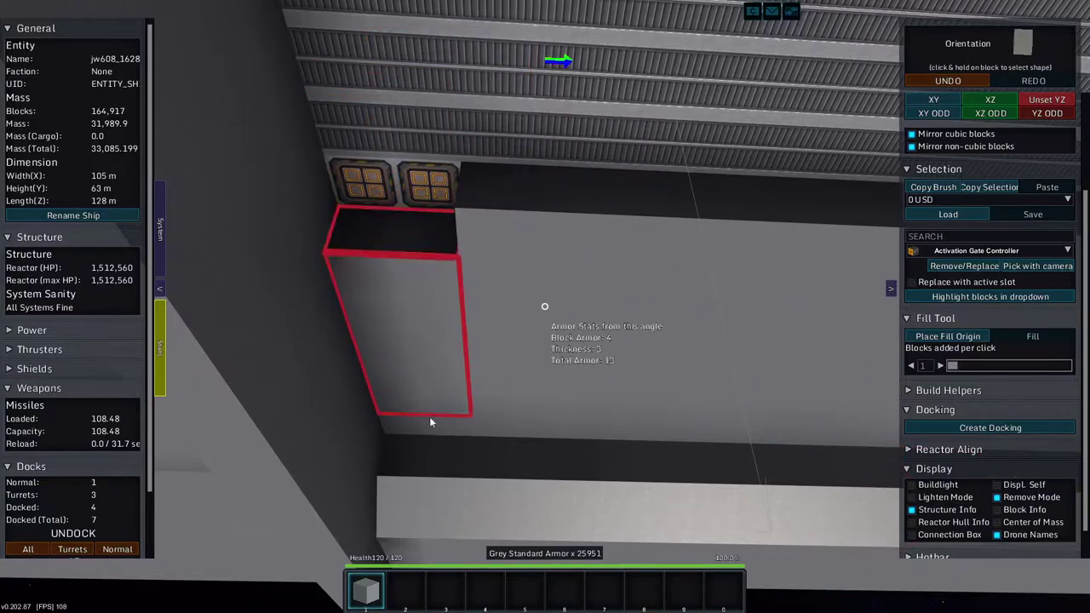
scroll(943, 224, "up", 3)
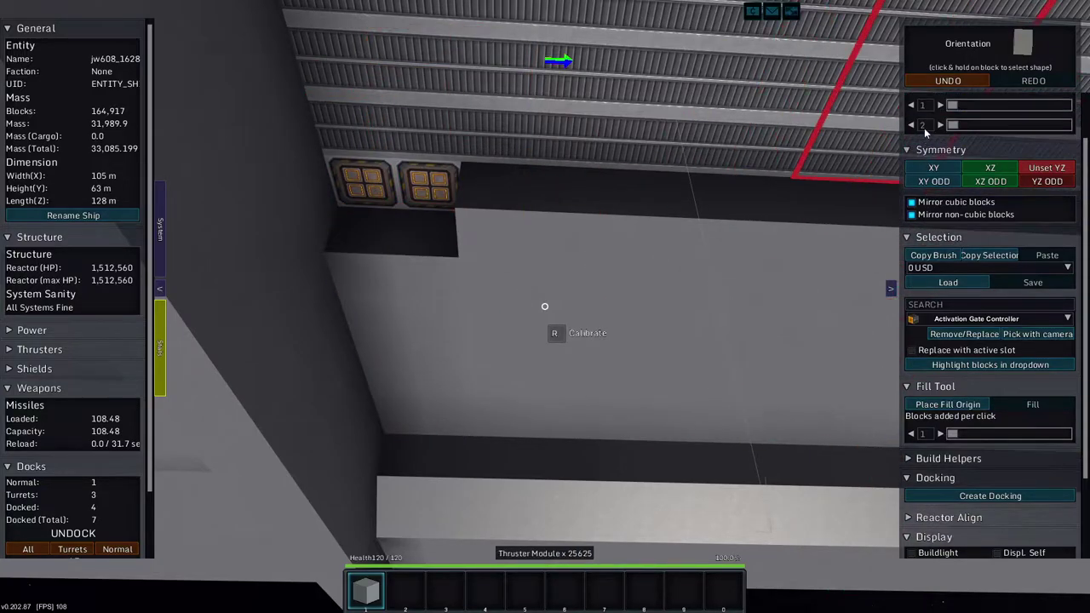
left_click(431, 424)
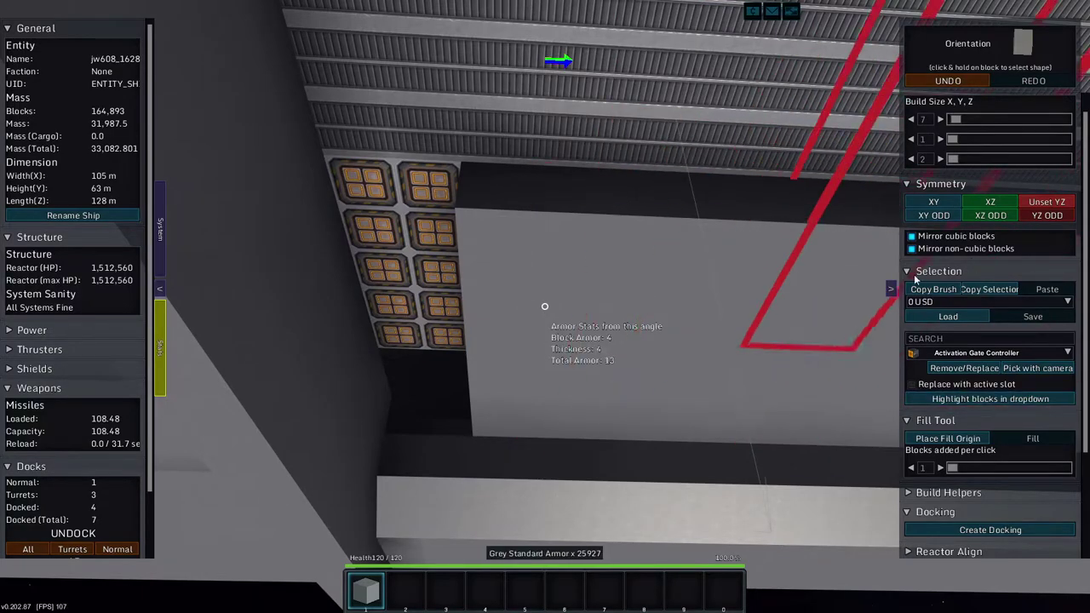
scroll(923, 160, "up", 9)
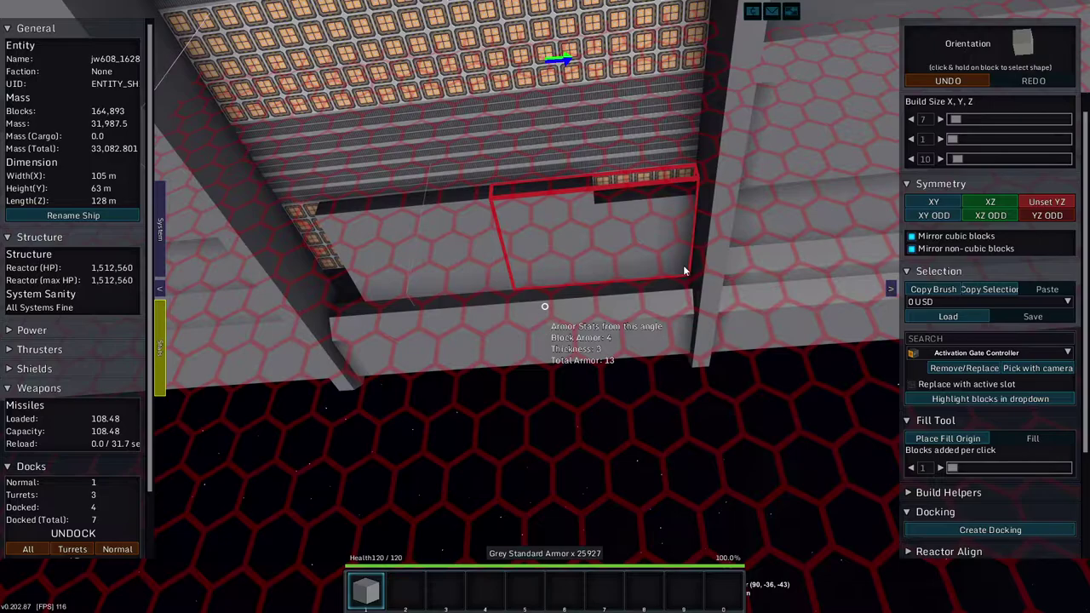
left_click(684, 270)
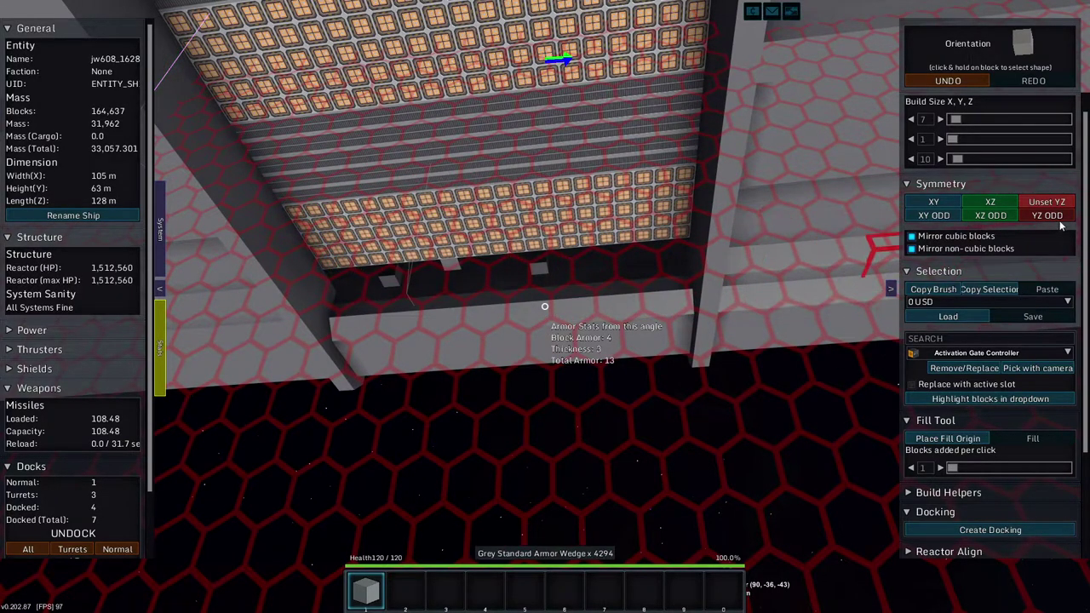
scroll(999, 466, "down", 3)
Turn off Remove Mode, clear six stray blocks, and lay a grey armor strip along the dark wall base.
left_click(997, 516)
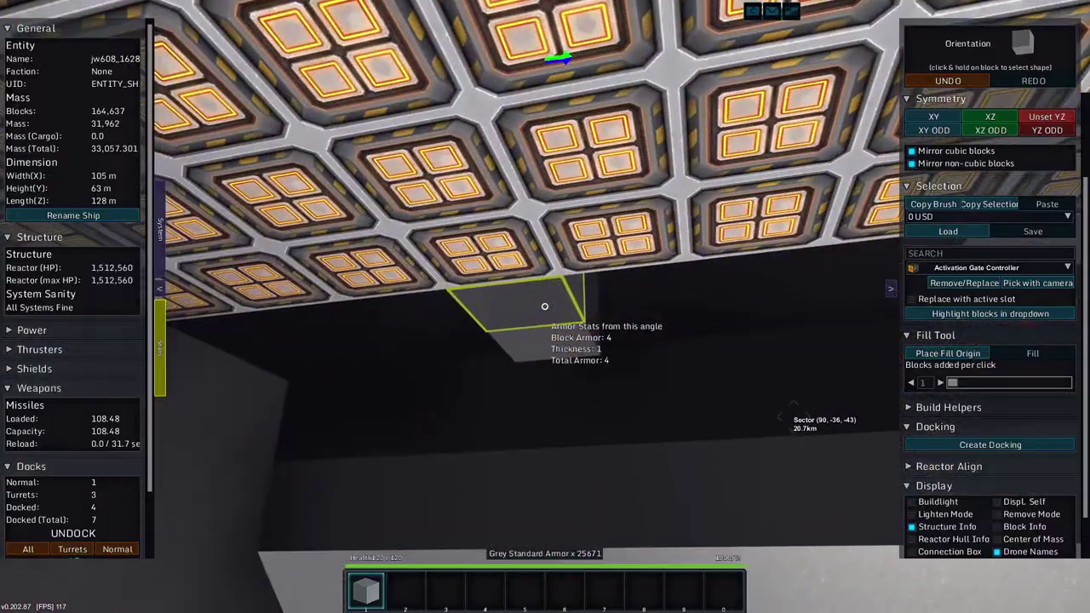
left_click(545, 306)
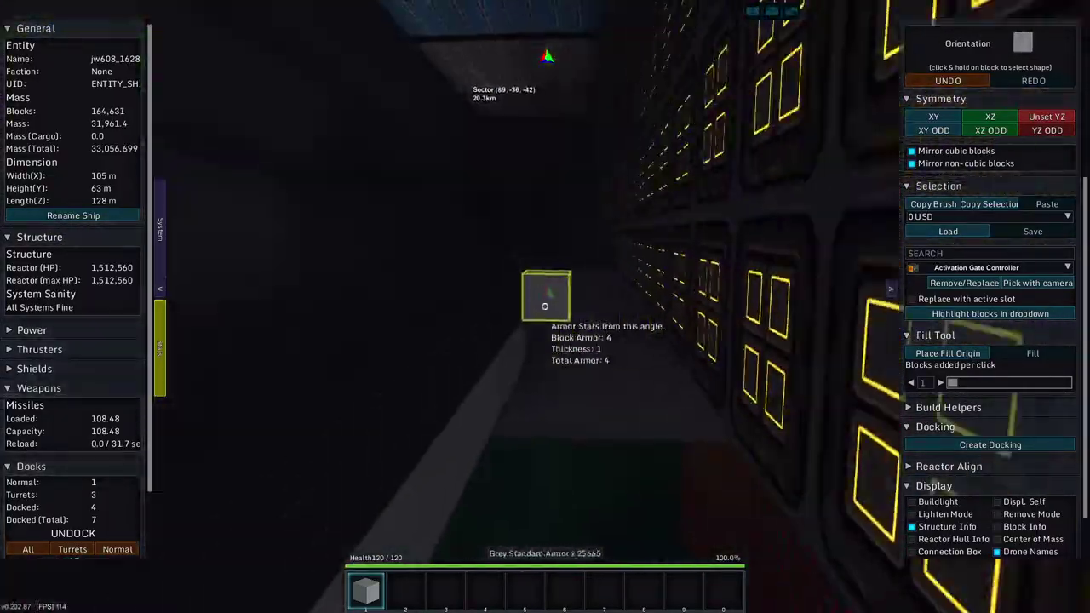
left_click(545, 307)
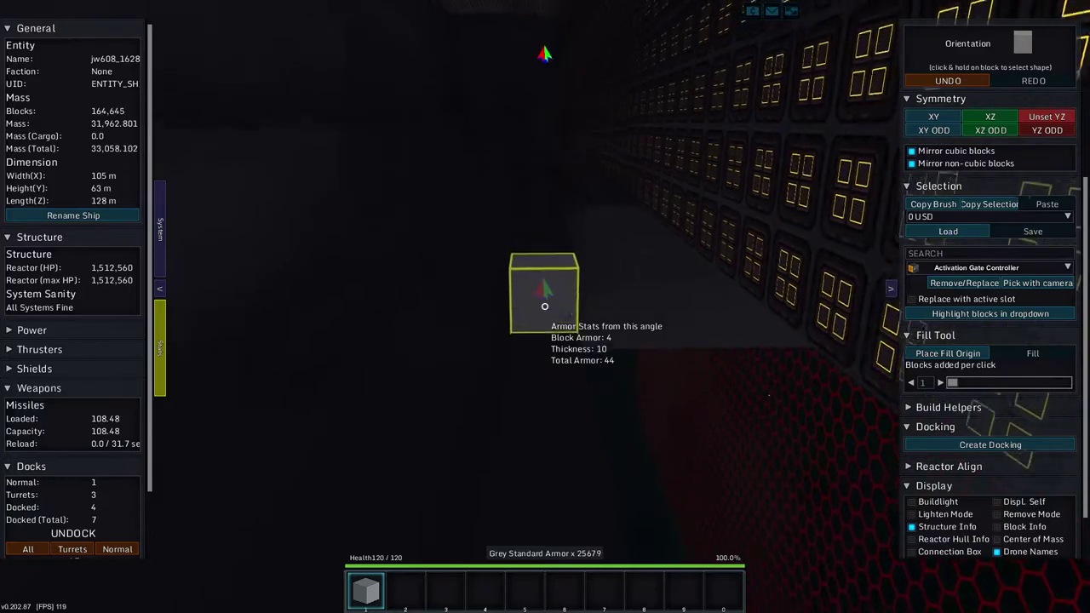
left_click(545, 306)
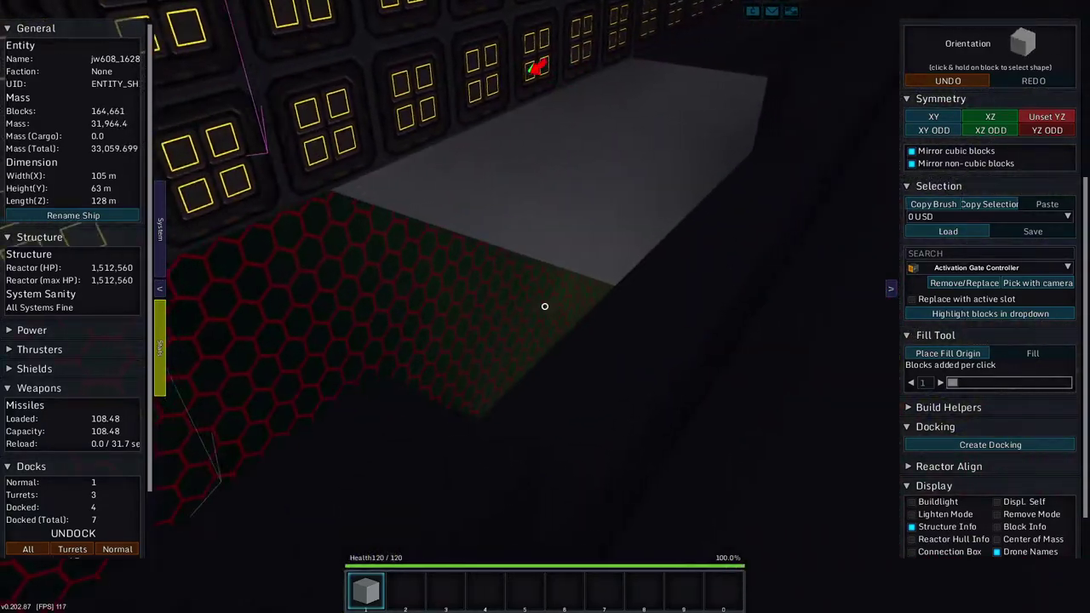
left_click(545, 306)
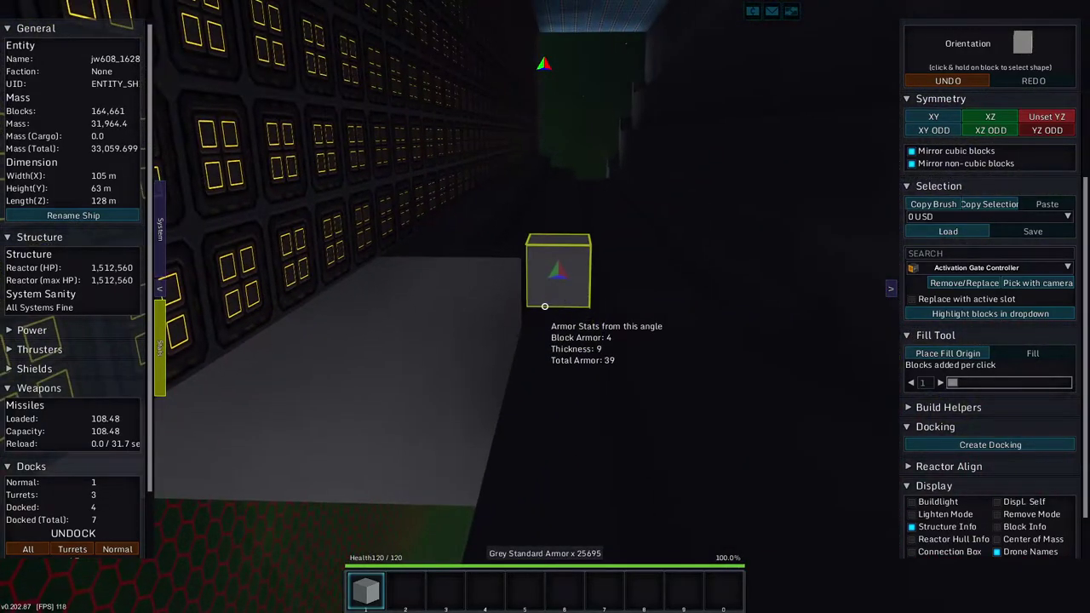
left_click(545, 307)
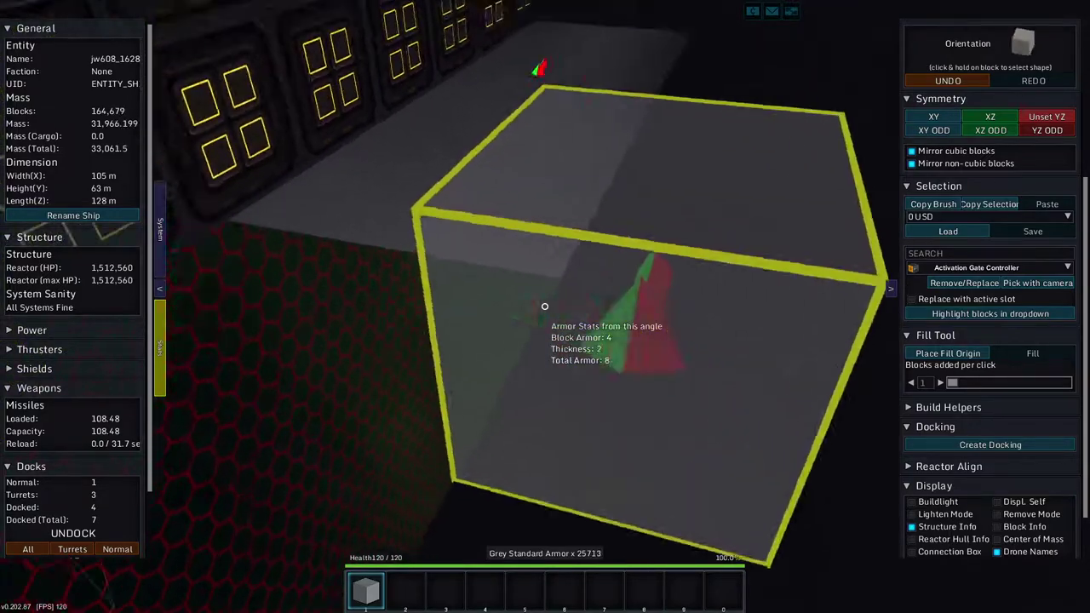
left_click(545, 307)
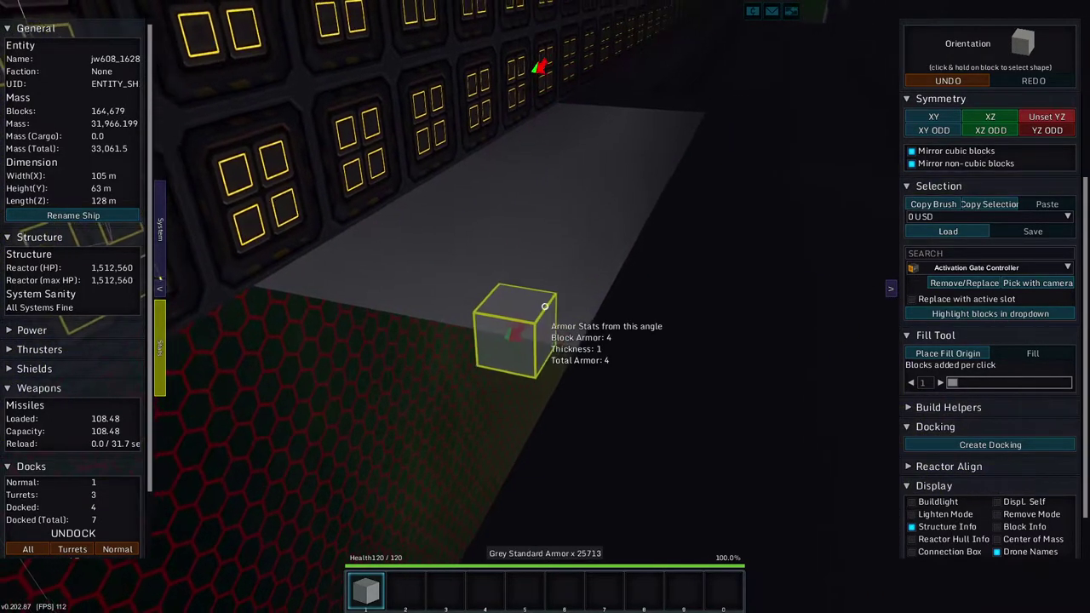
Put Dark Grey Standard Armor in the hotbar and cover the left recess panel and its mirror.
key("i")
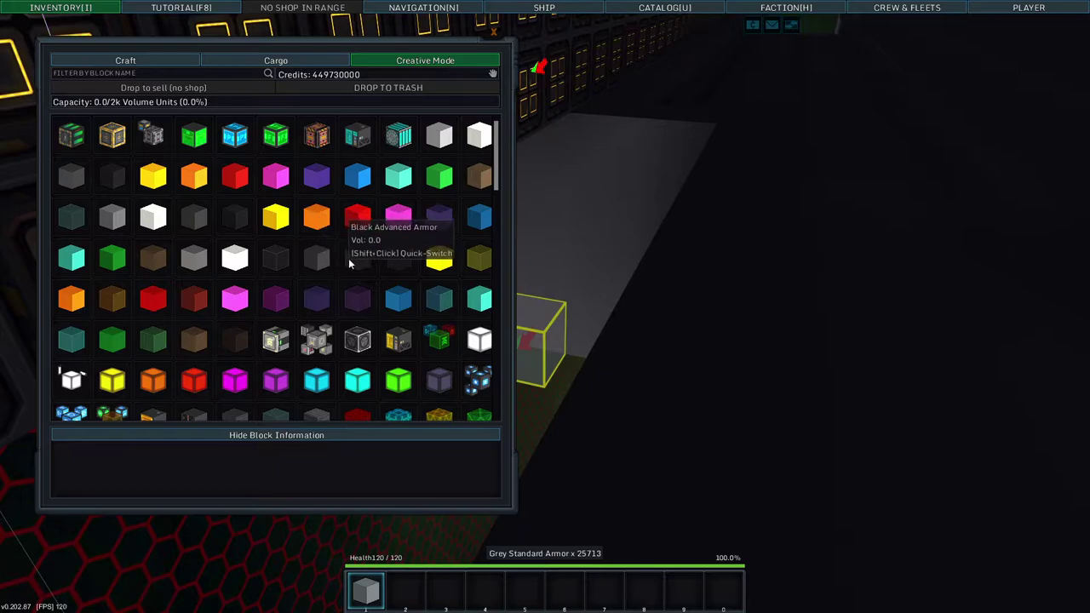
mouse_move(325, 255)
left_mouse_down()
mouse_move(351, 445)
mouse_move(315, 265)
left_mouse_up()
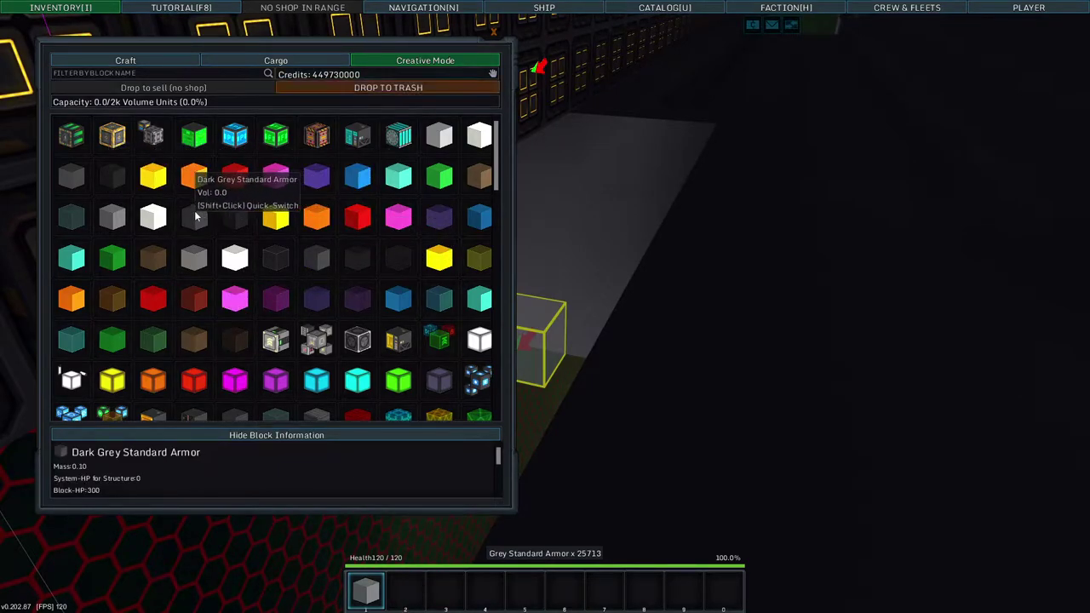
key("i")
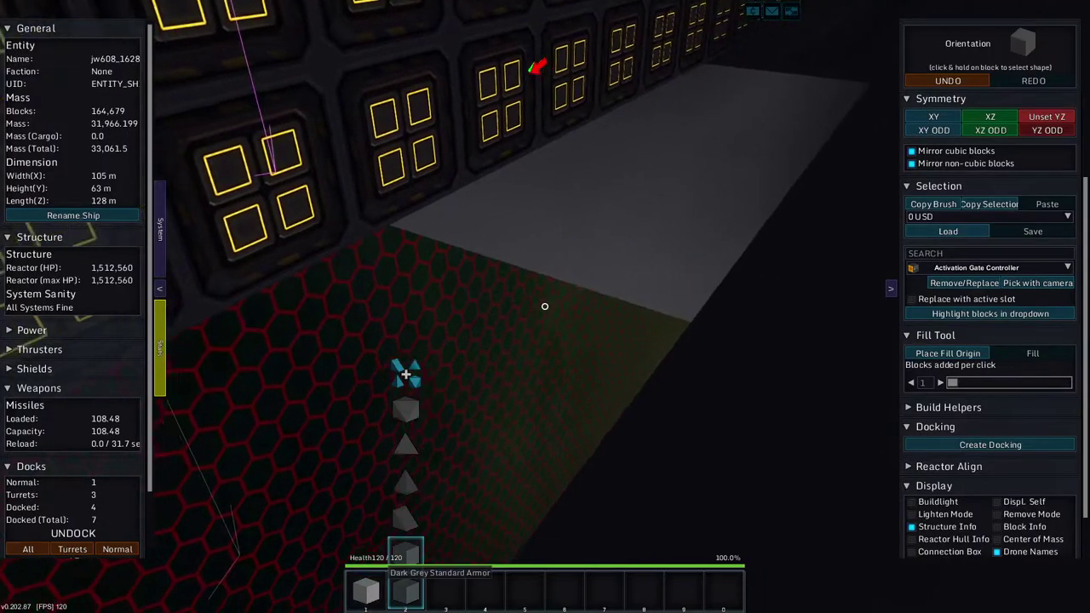
key("s")
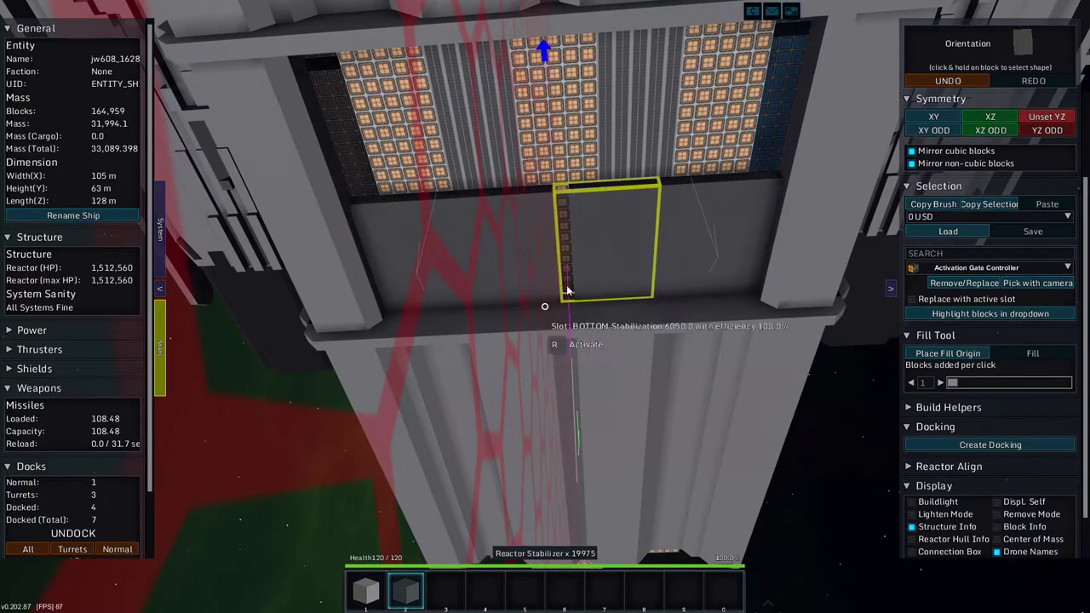
left_click(362, 202)
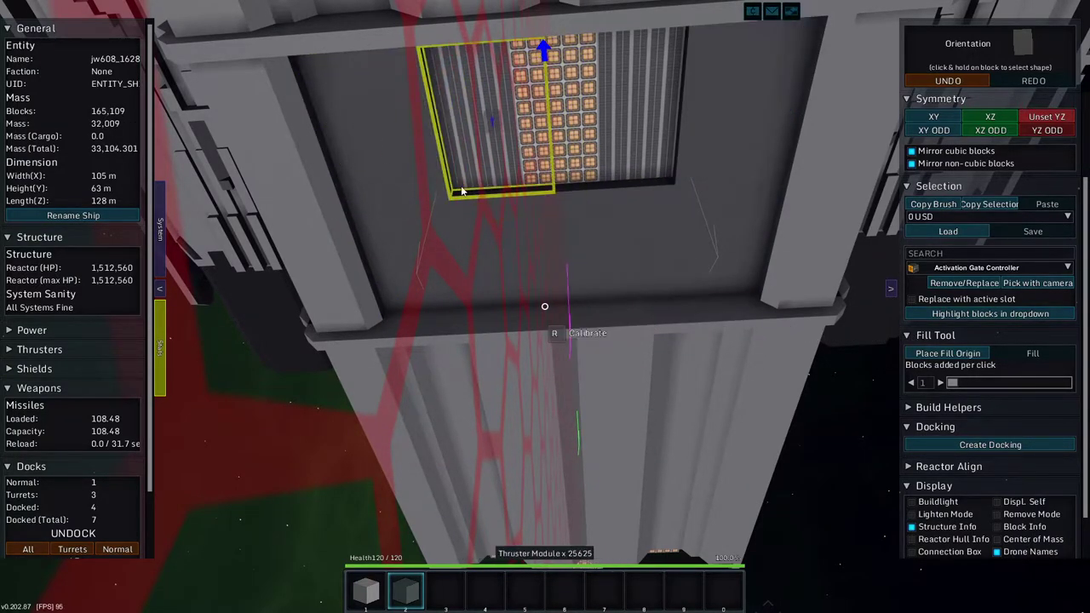
Lay a seven-block dark grey line along the panel edge and remove the stray wedge beside the strut.
key("w")
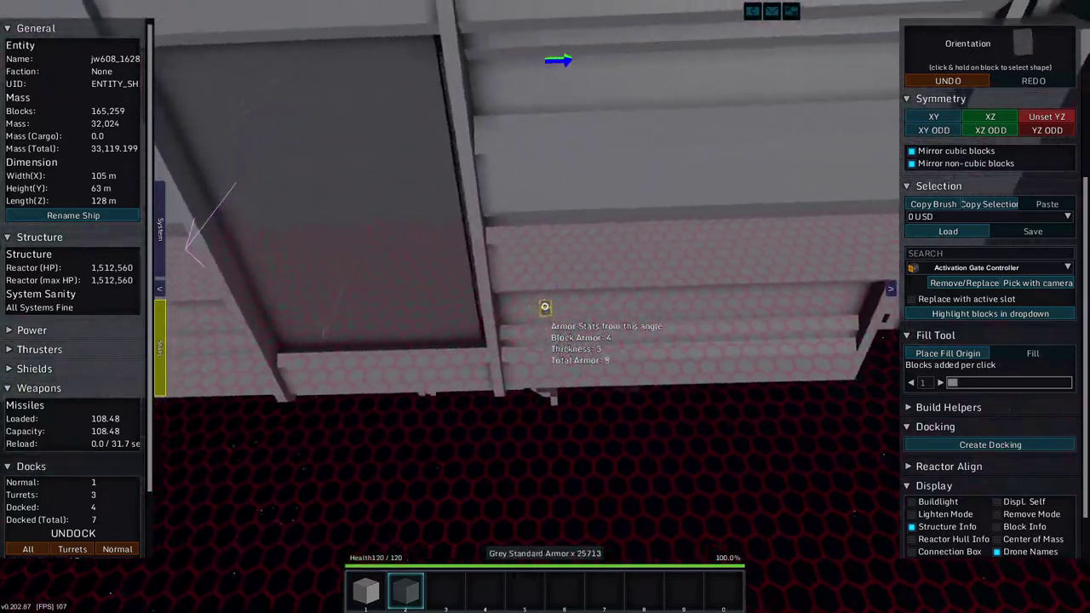
key("w")
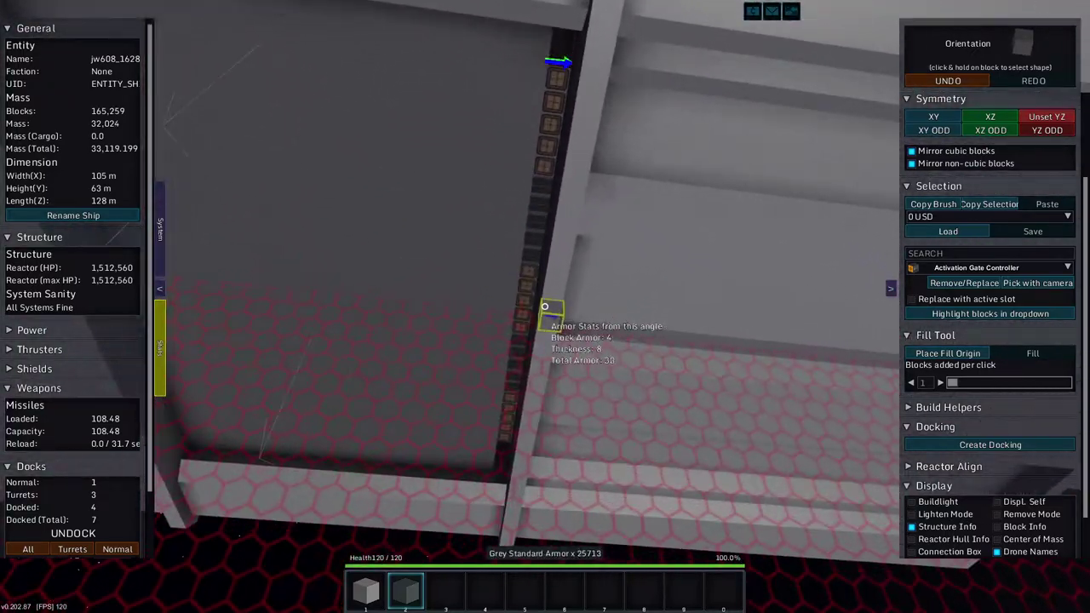
scroll(961, 213, "up", 3)
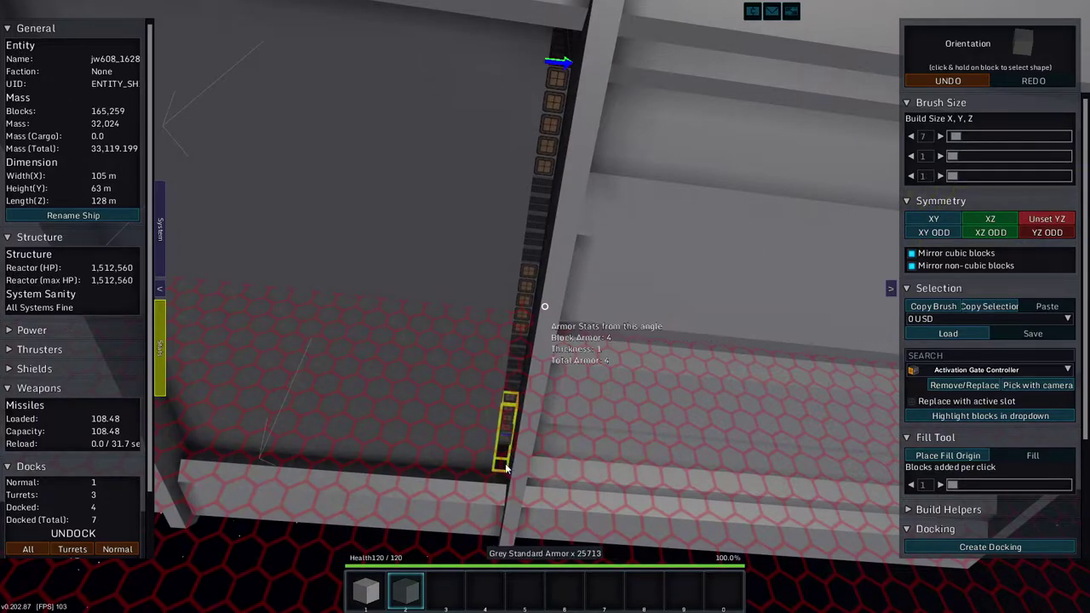
left_click(525, 317)
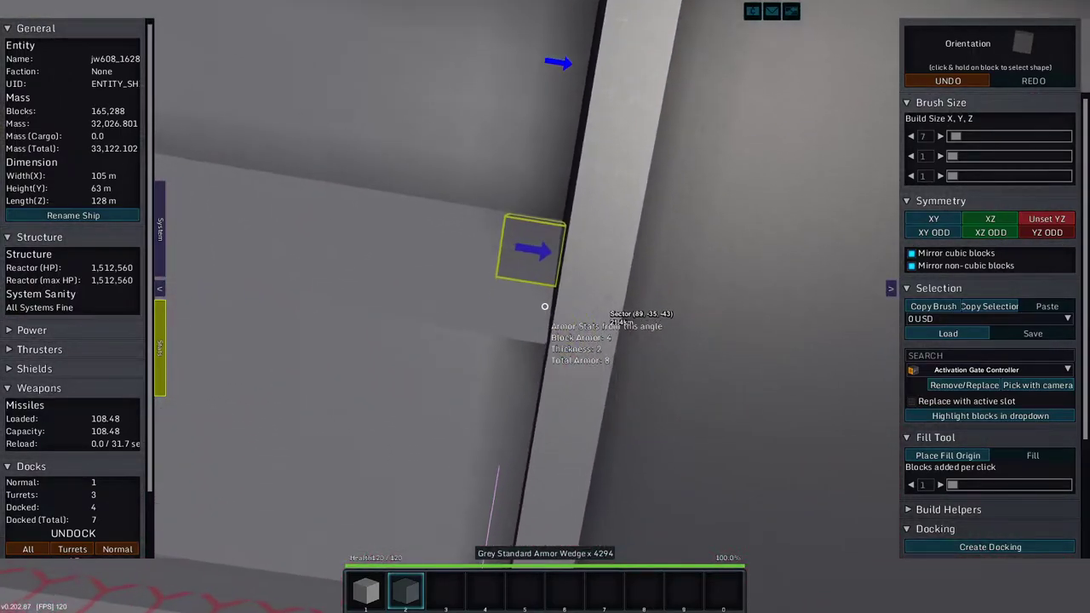
left_click(545, 307)
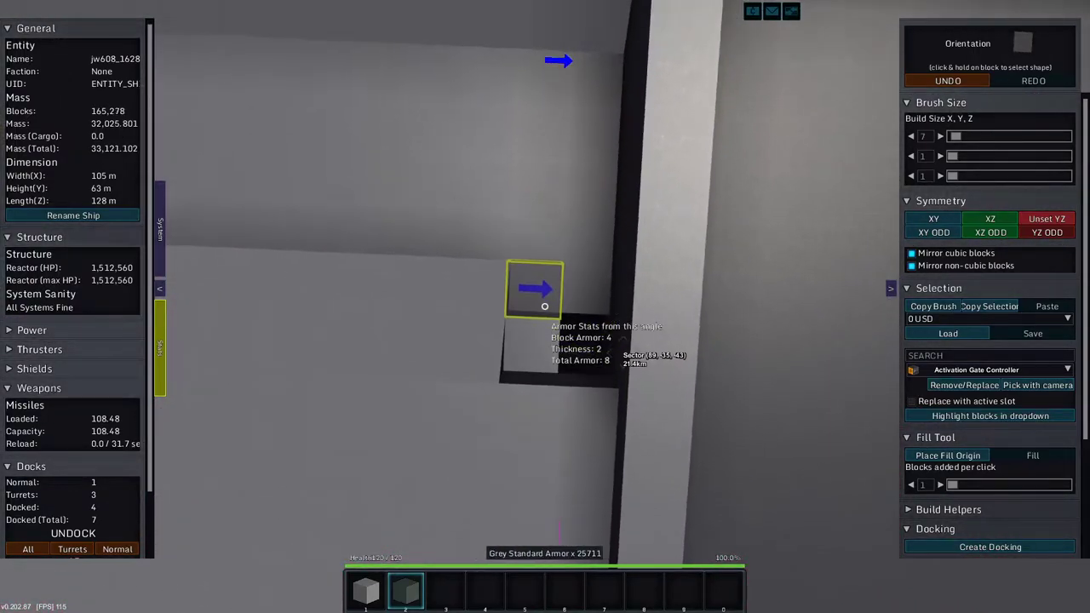
Delete the grey armor block at the recess corner to expose the dark greeble panel.
left_click(545, 307)
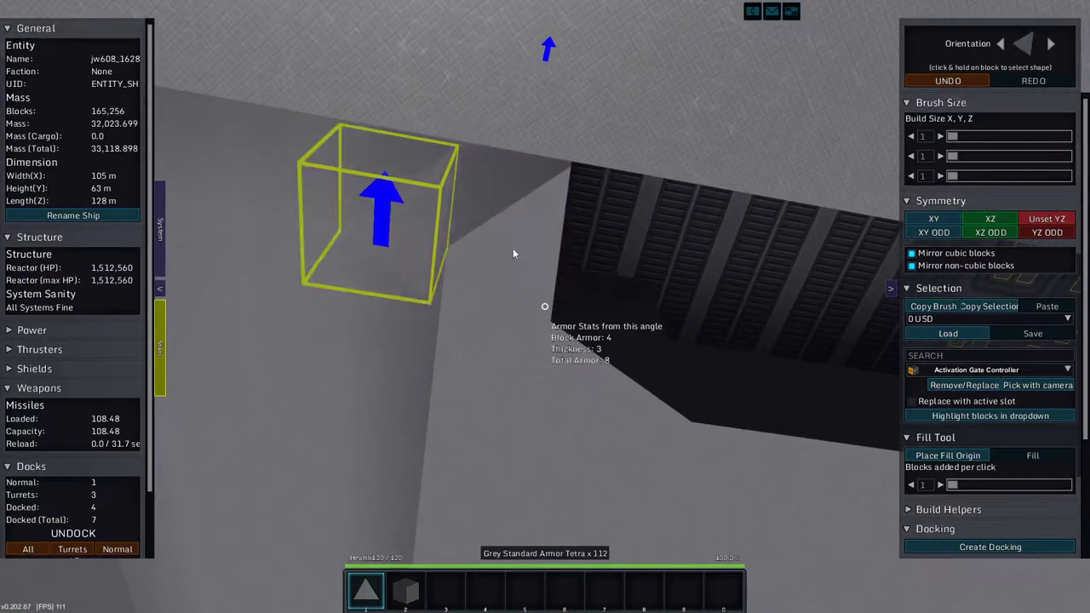
Place tetra pieces and grey blocks across the recess opening, plus hepta pieces on the sloped panel.
left_click(545, 306)
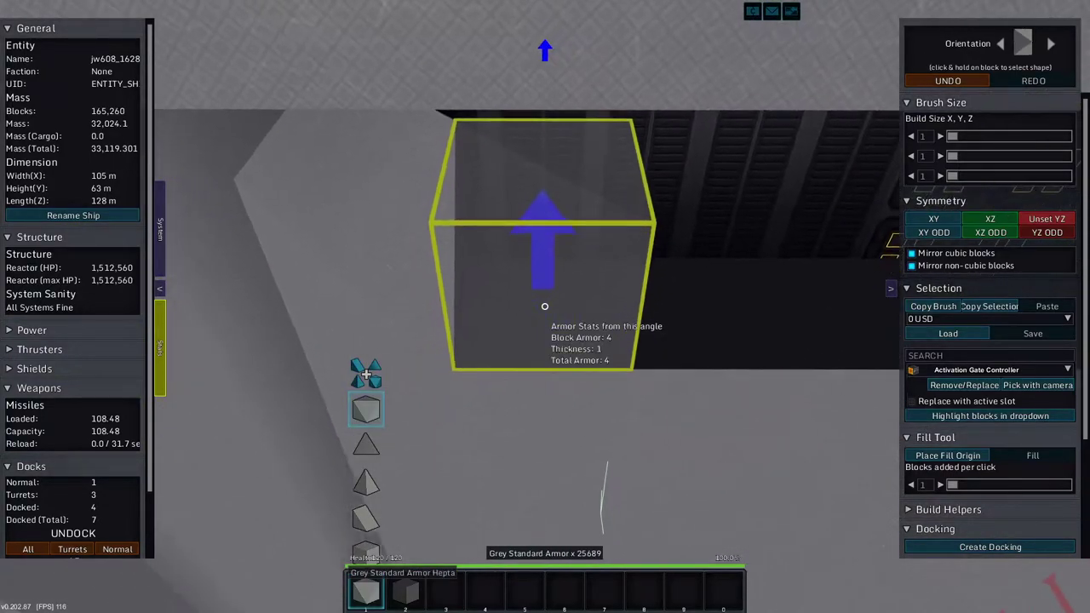
left_click(545, 305)
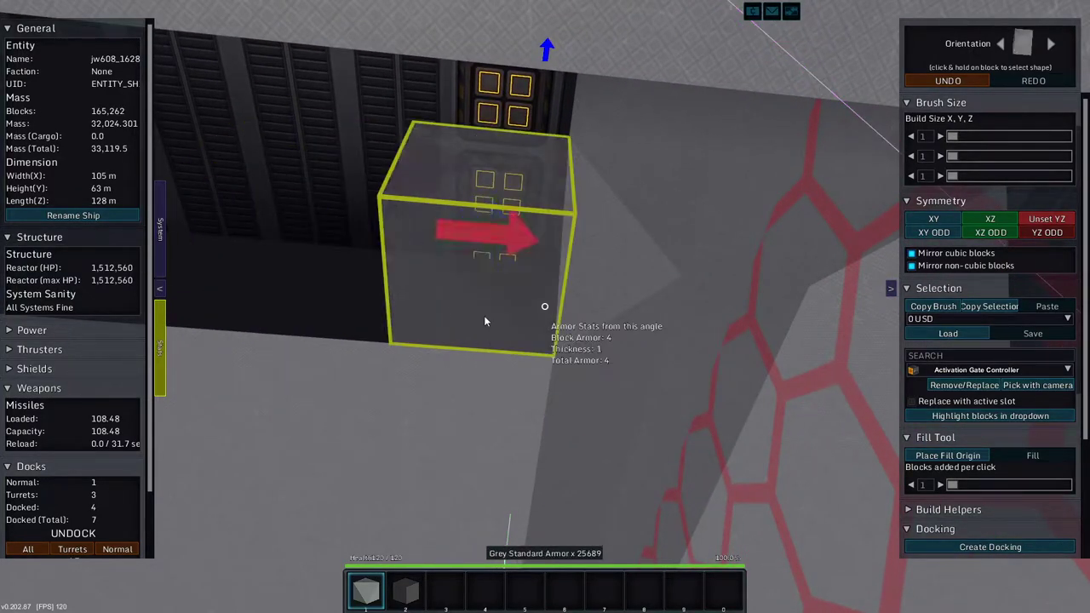
left_click(545, 305)
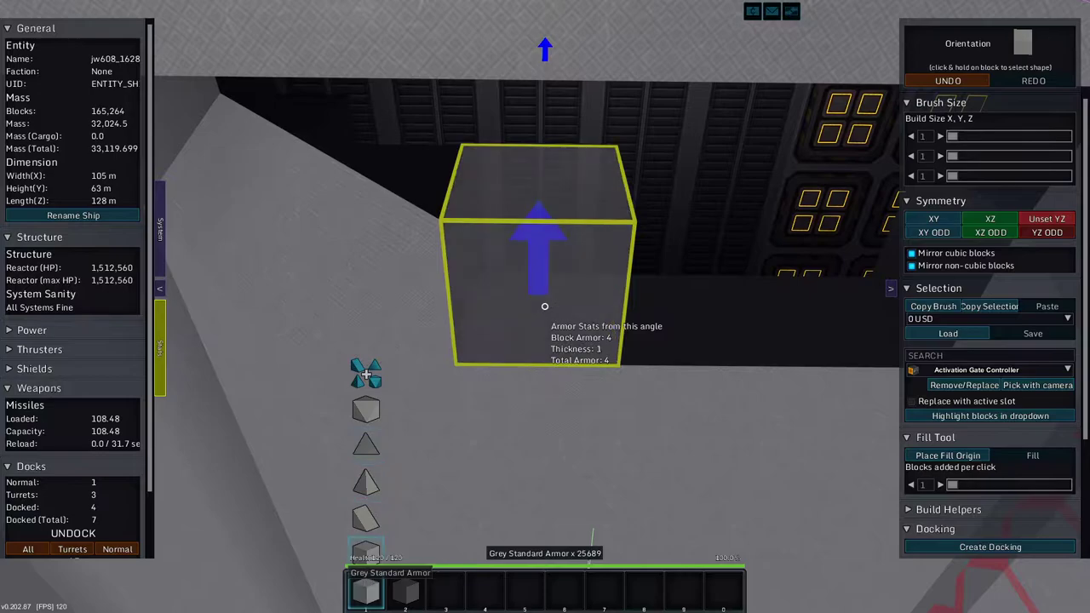
left_click(545, 305)
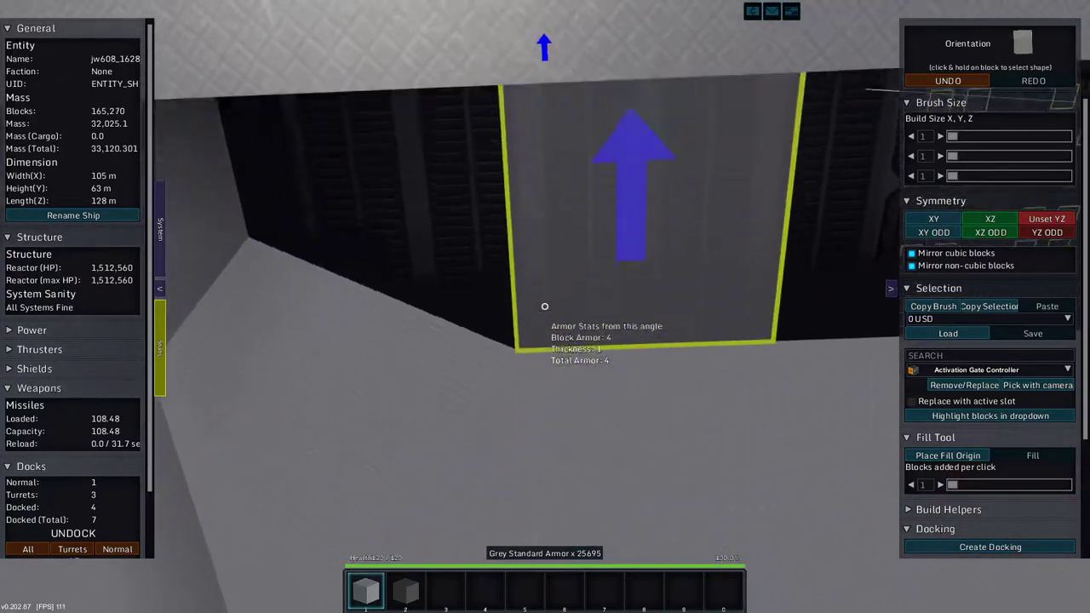
left_click(544, 306)
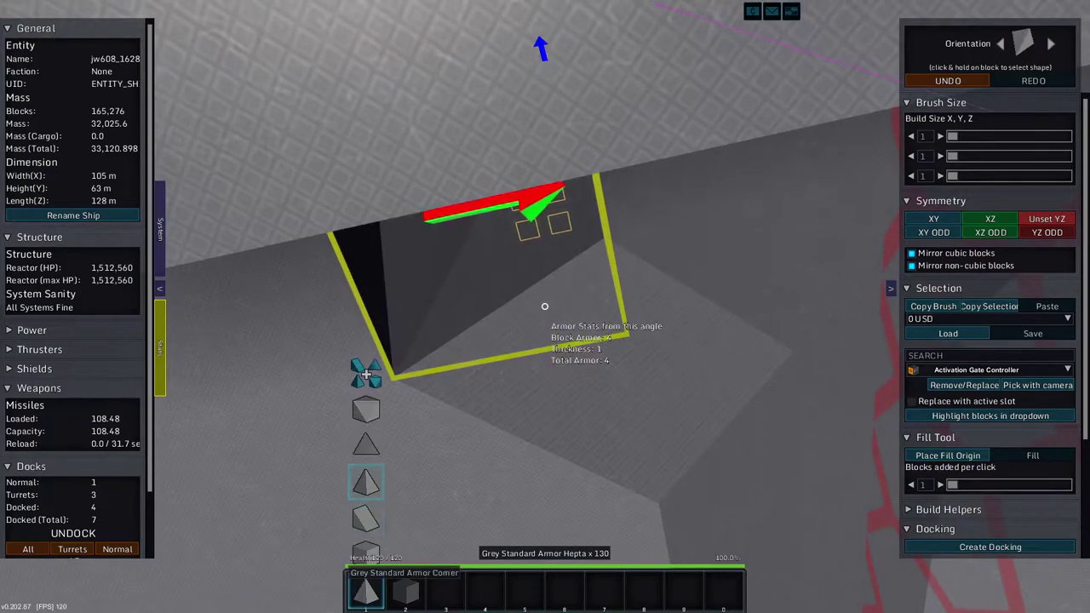
Choose another angled shape, rotate it, and place it in the recess.
left_click(366, 375)
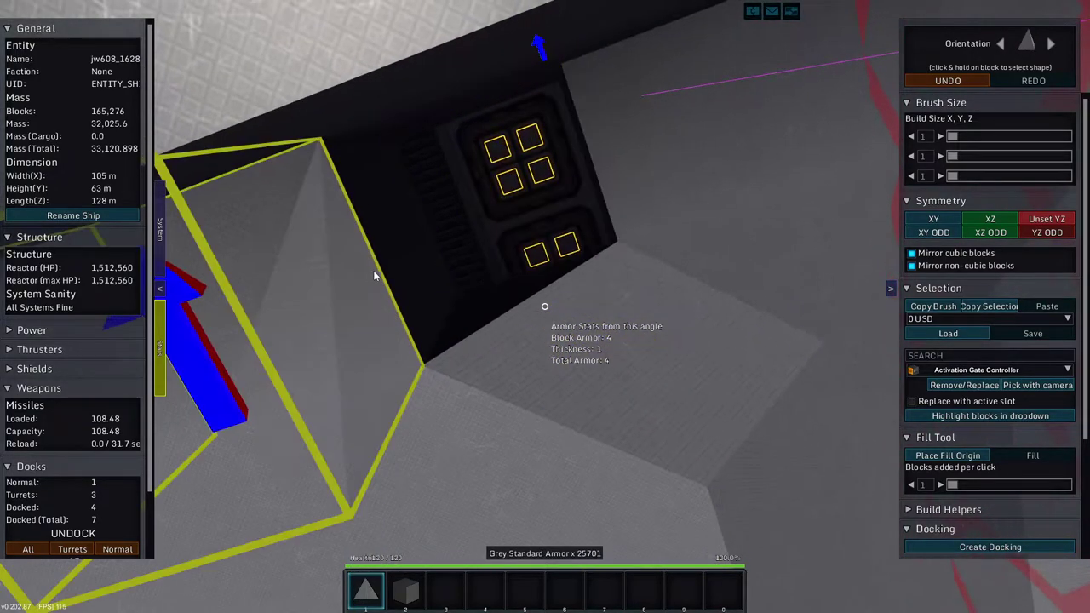
scroll(397, 274, "down", 4)
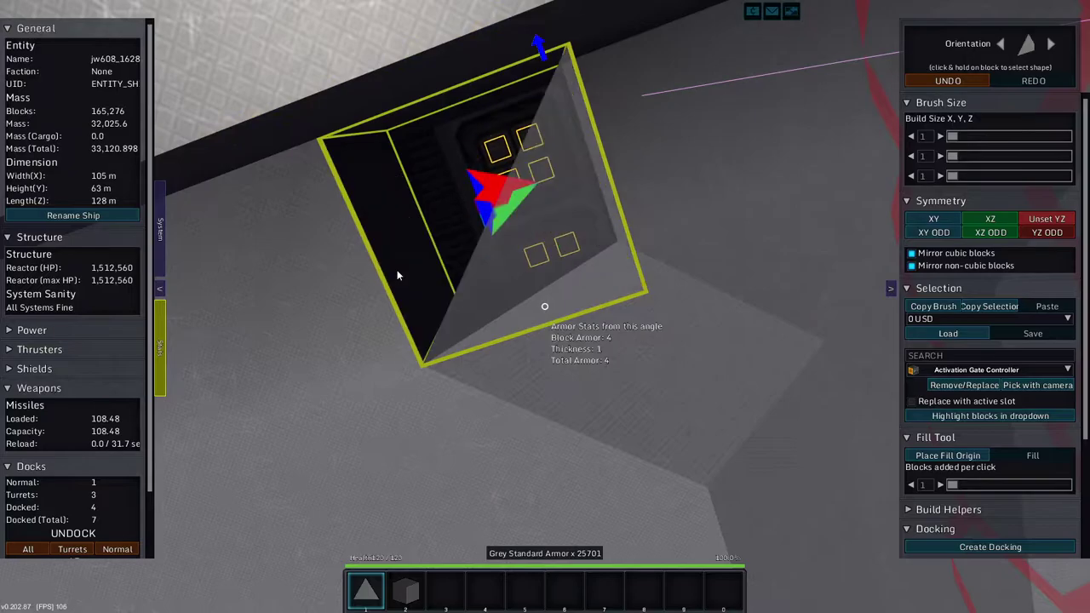
scroll(395, 269, "down", 4)
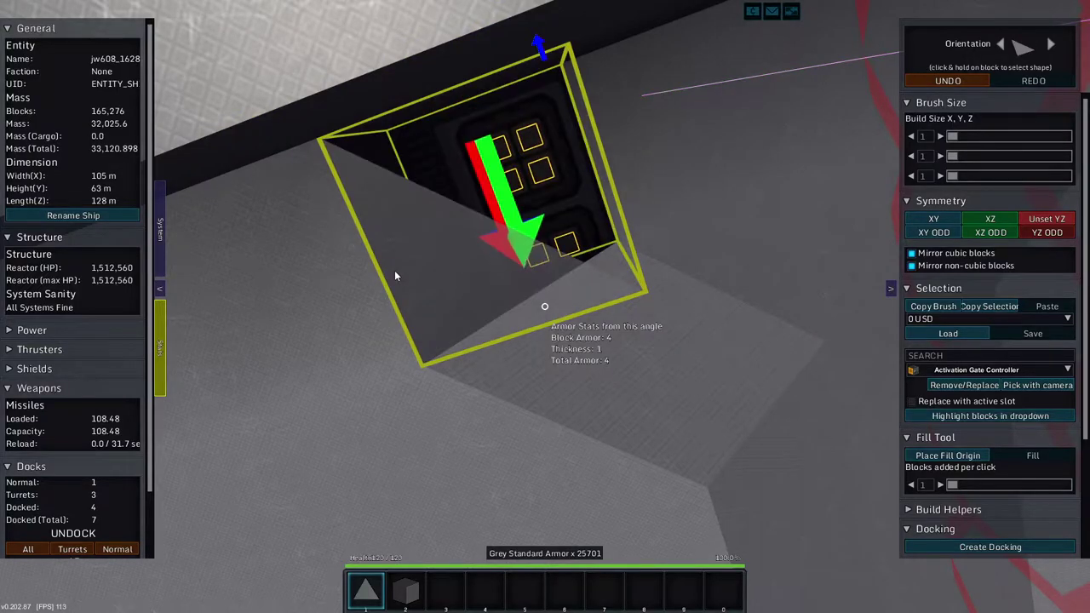
left_click(394, 270)
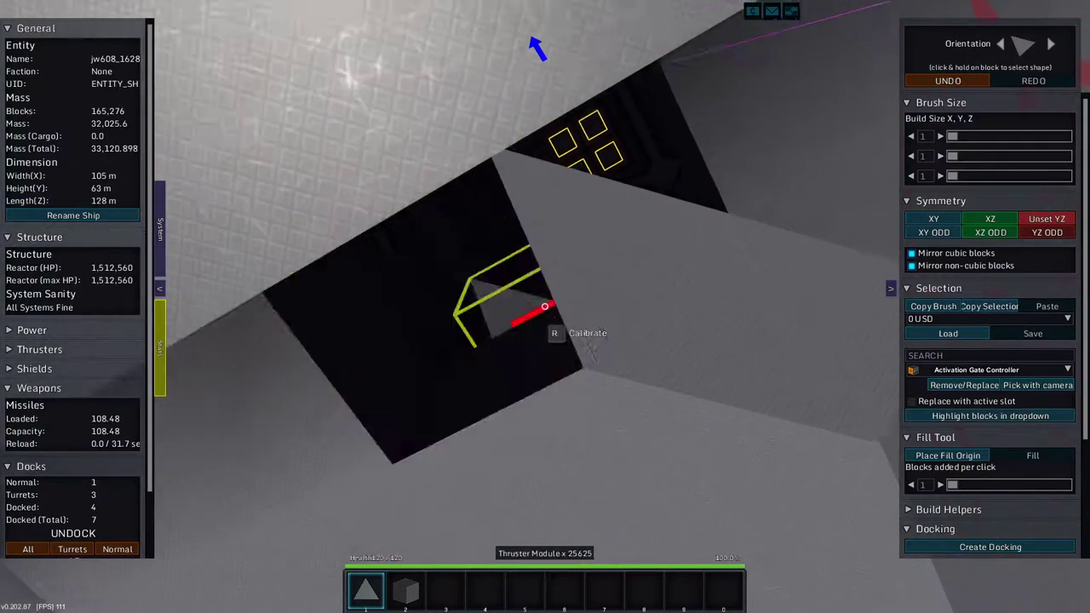
scroll(544, 306, "down", 2)
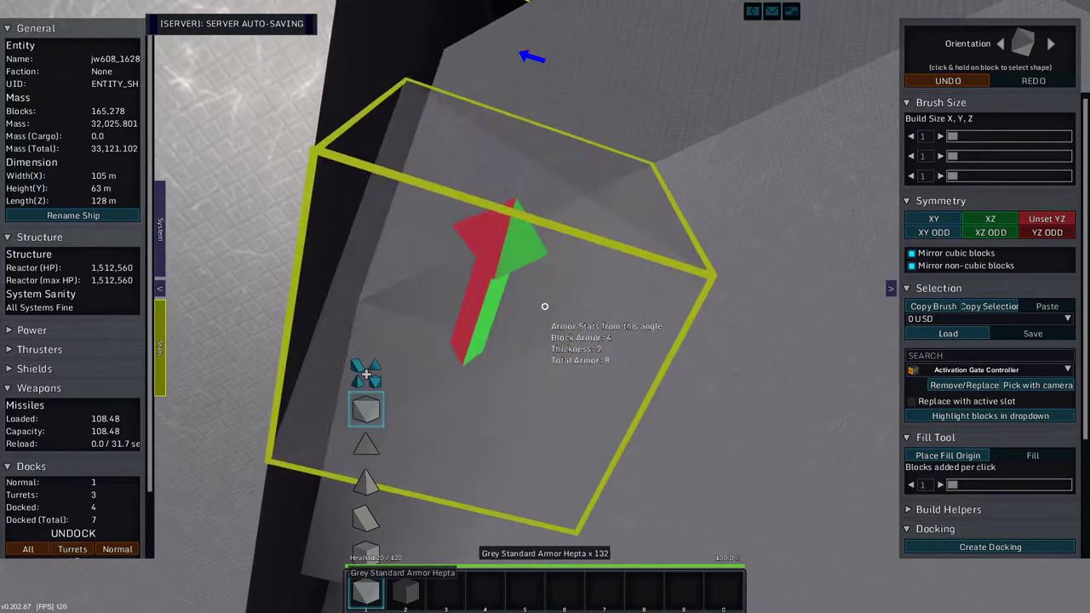
Place a grey wedge on the slope, switch to hepta, and replace two misplaced blocks near the thrusters.
key("1")
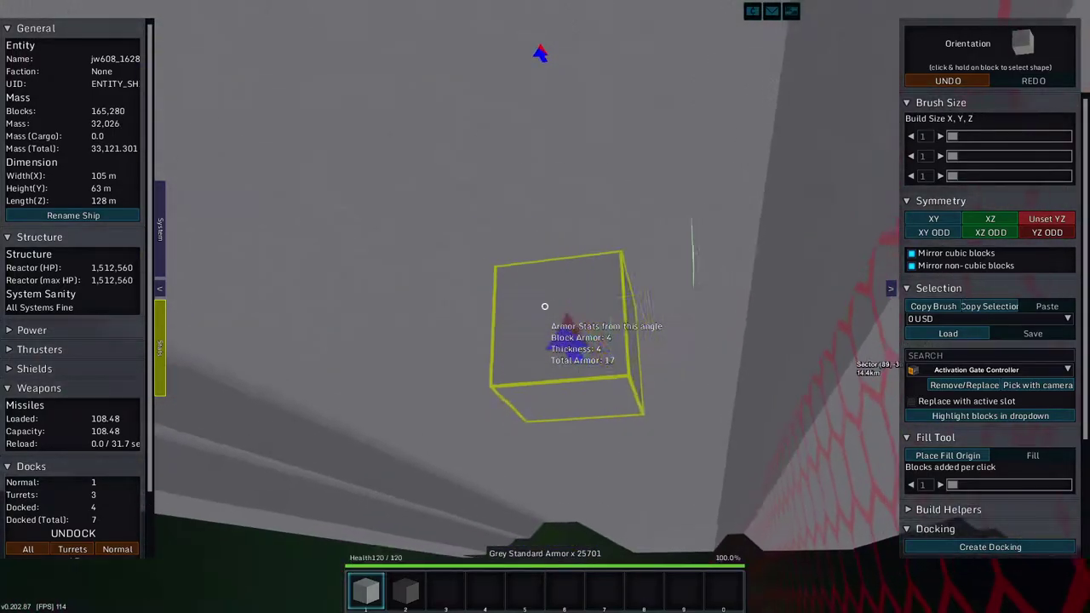
left_click(544, 306)
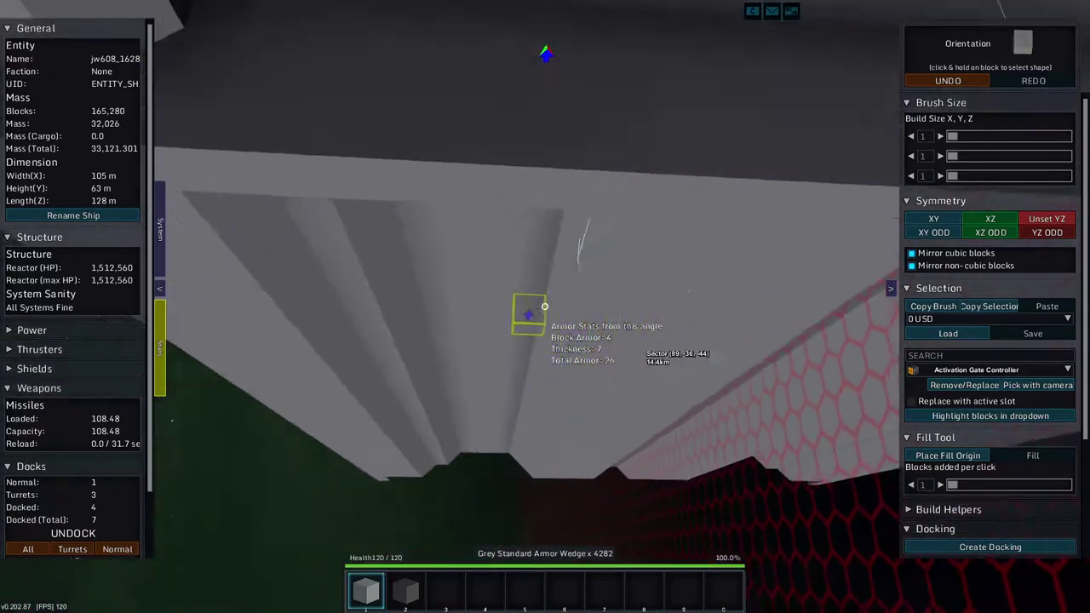
key("w")
scroll(544, 305, "down", 1)
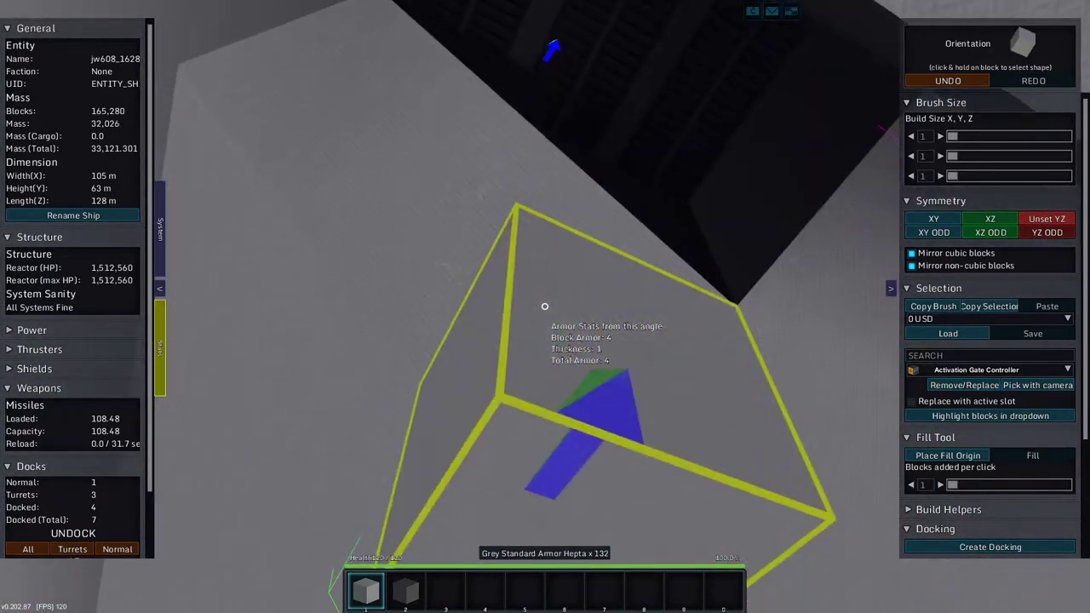
right_click(544, 306)
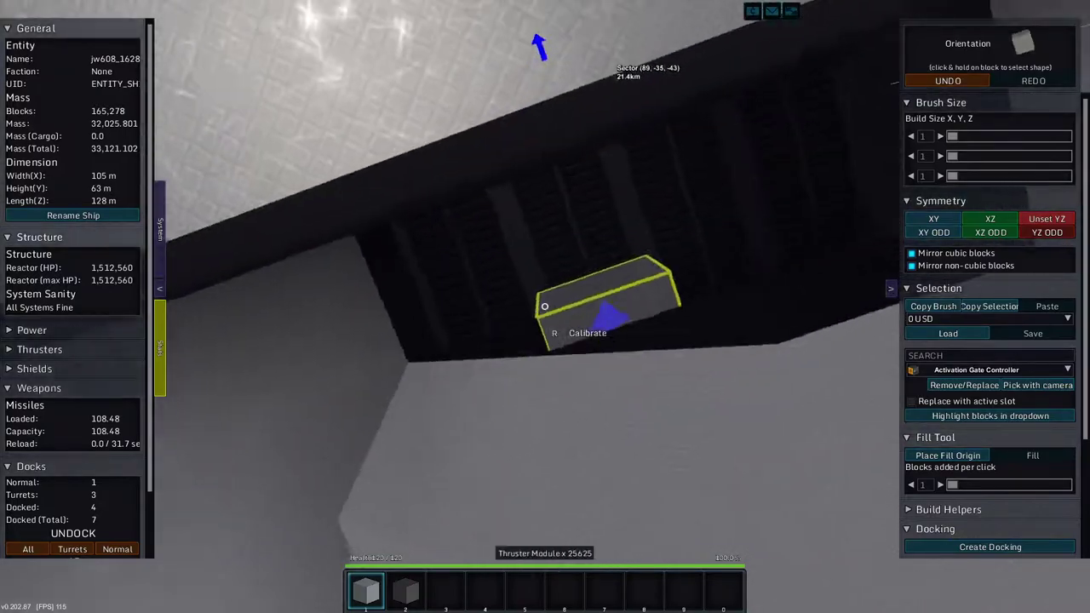
left_click(544, 306)
left_click(544, 306)
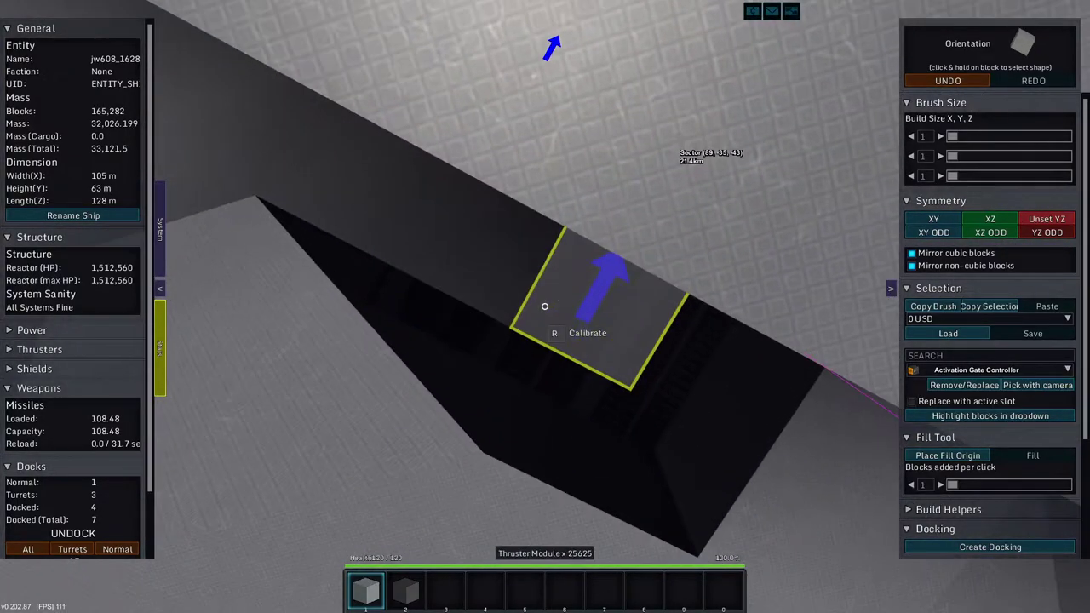
Cap the recess rim with corner pieces, a hepta piece and a final grey armor block.
left_click(544, 306)
scroll(544, 306, "down", 2)
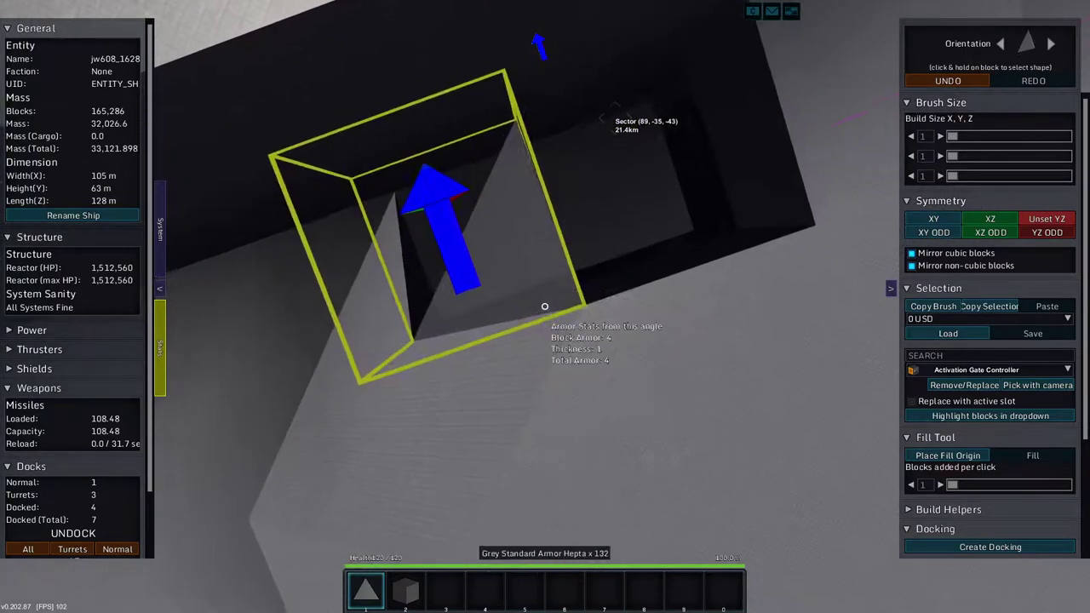
left_click(545, 306)
left_click(544, 305)
left_click_drag(366, 590, 366, 374)
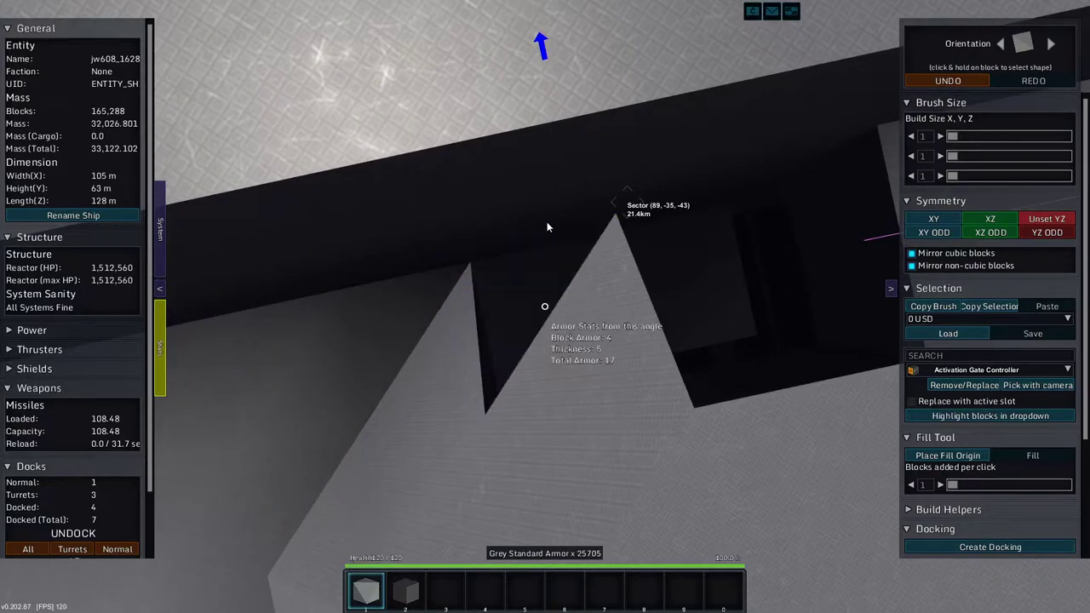
left_click(449, 300)
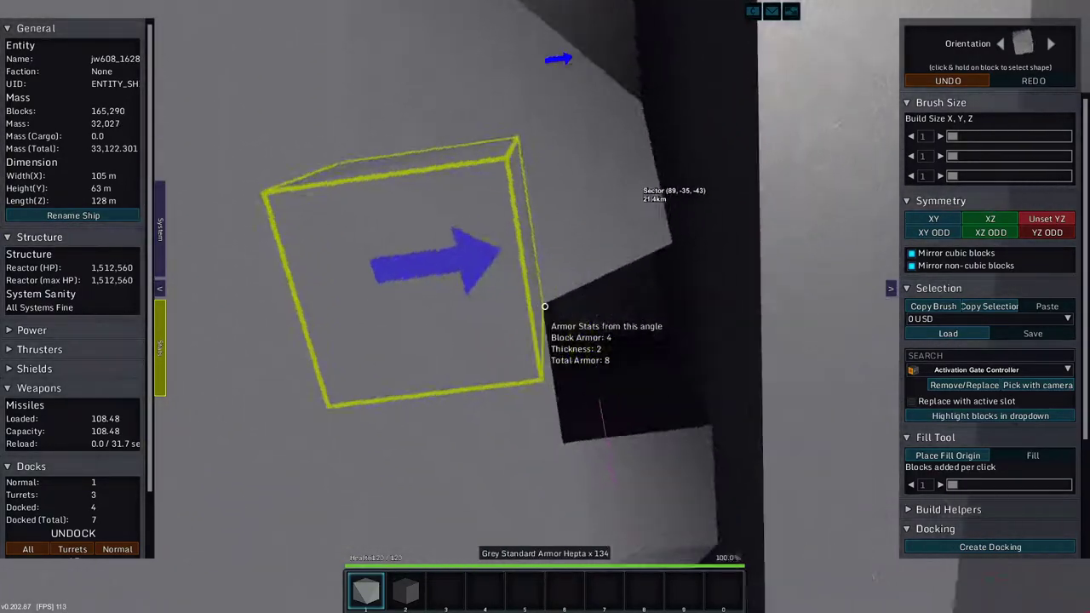
left_click(544, 305)
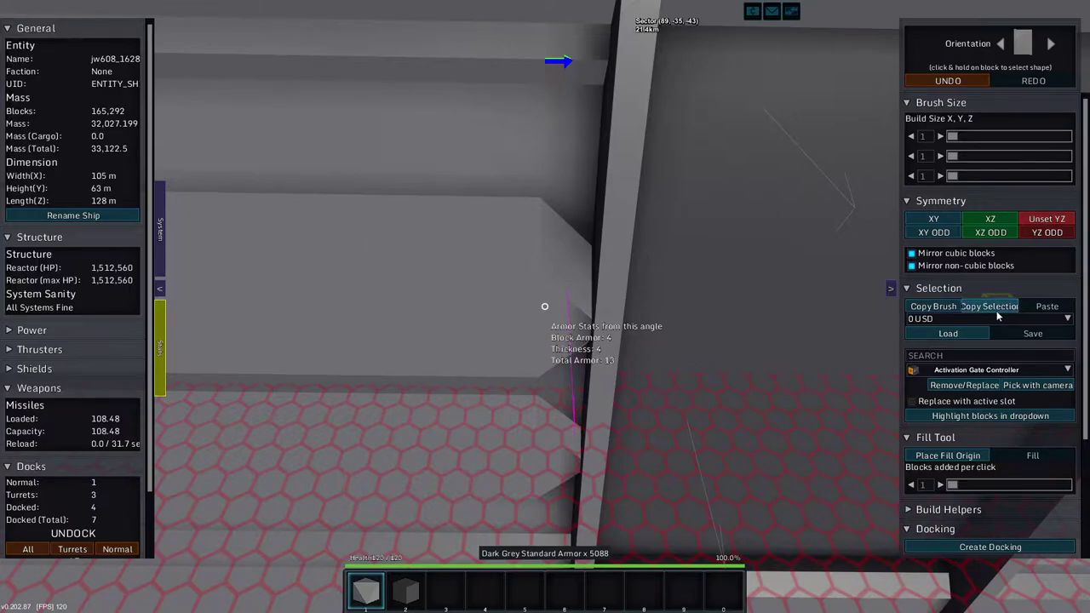
Copy a two-corner region of blocks and paste the copied piece onto the hull.
left_click(998, 314)
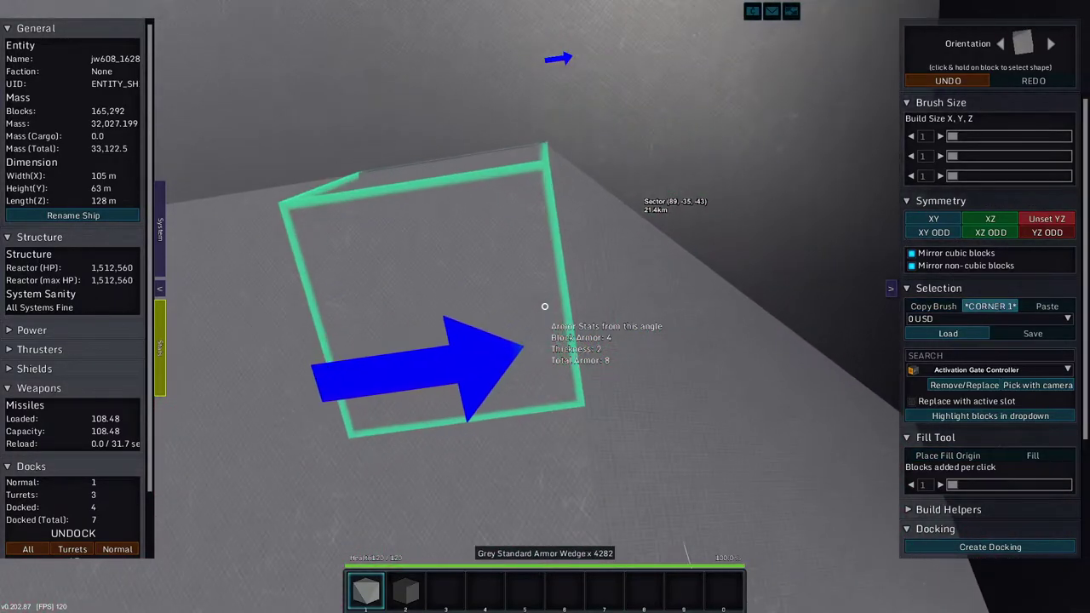
left_click(544, 305)
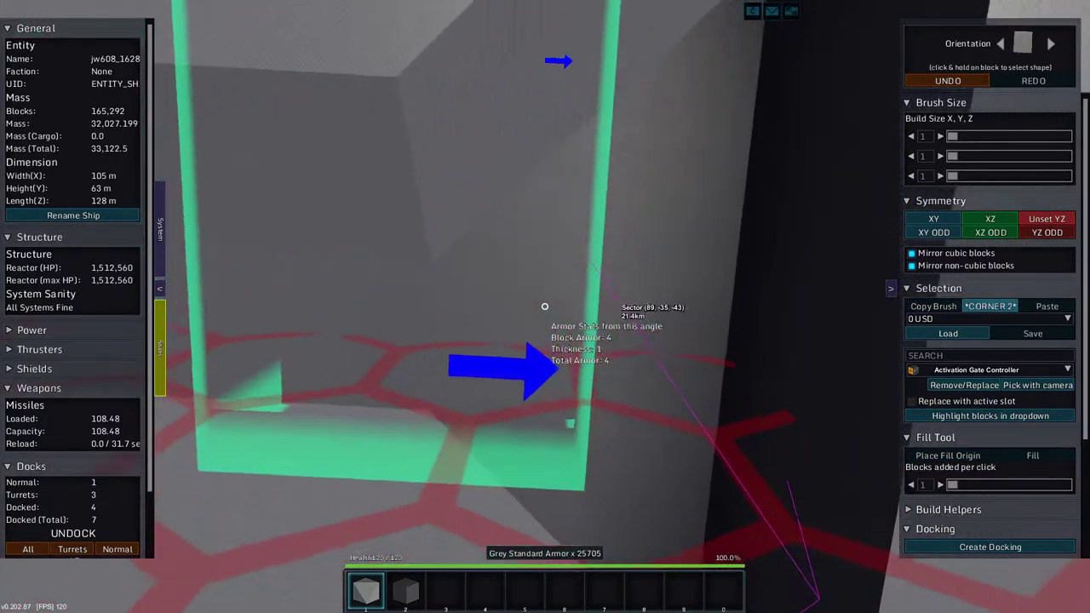
left_click(544, 305)
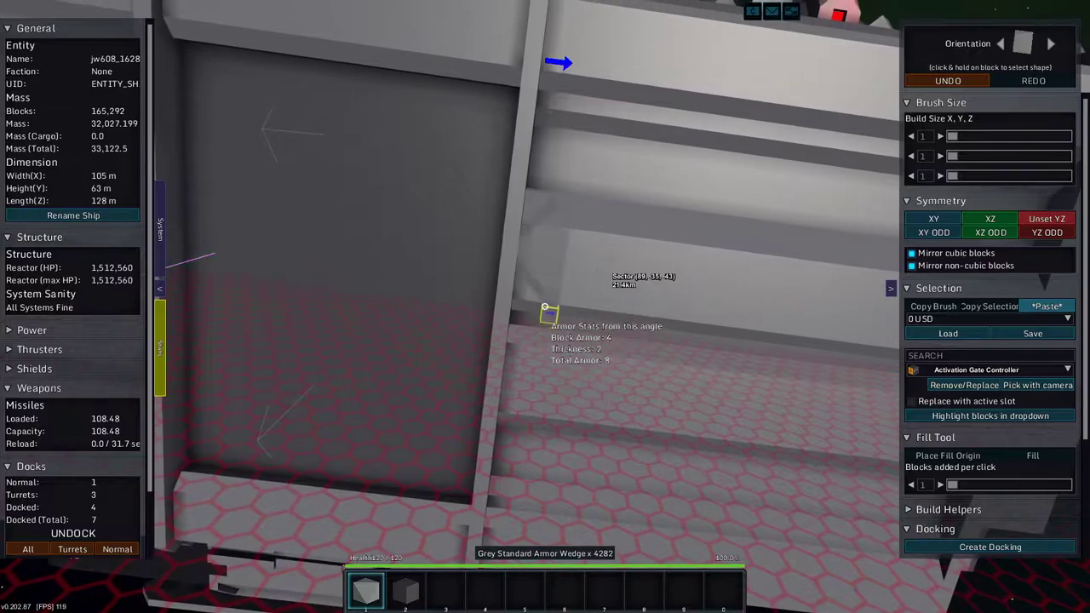
left_click(1048, 311)
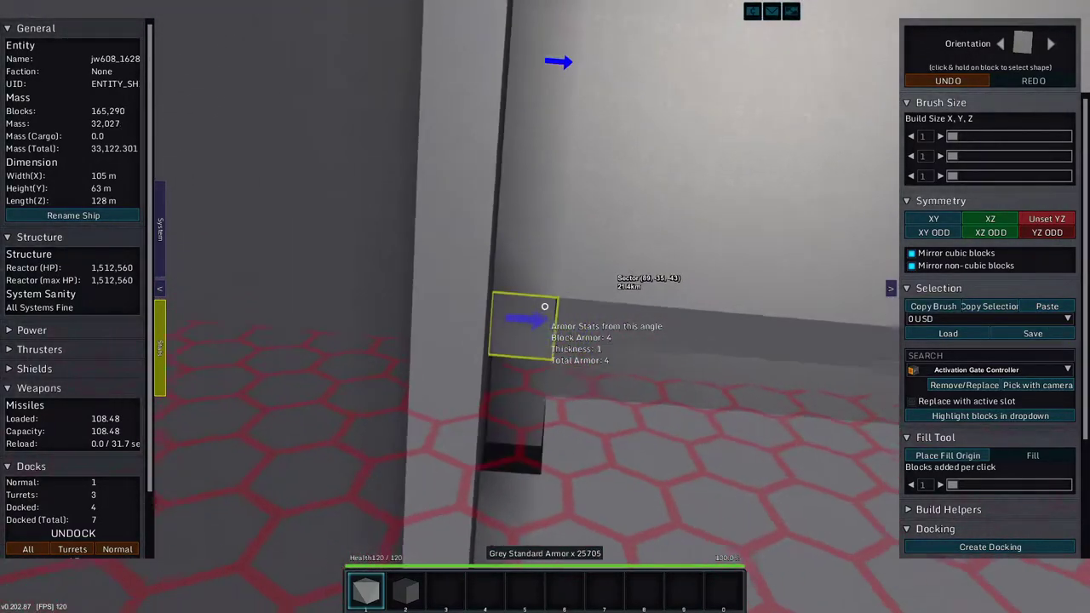
Trim grey armor, wedges and a thruster block from the recess, add armor, and turn Paste off.
left_click(545, 306)
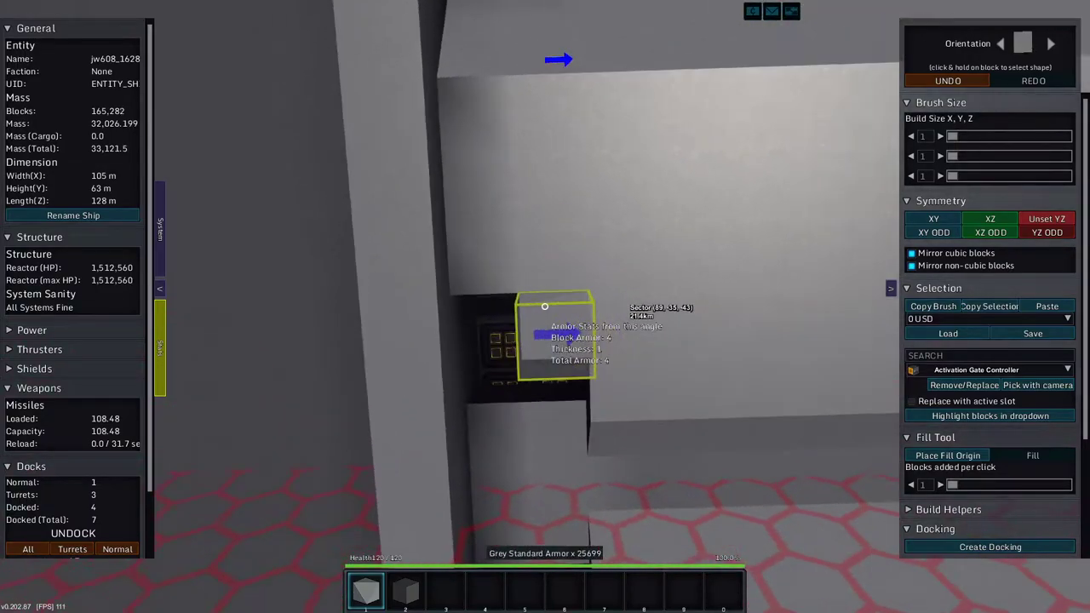
left_click(545, 306)
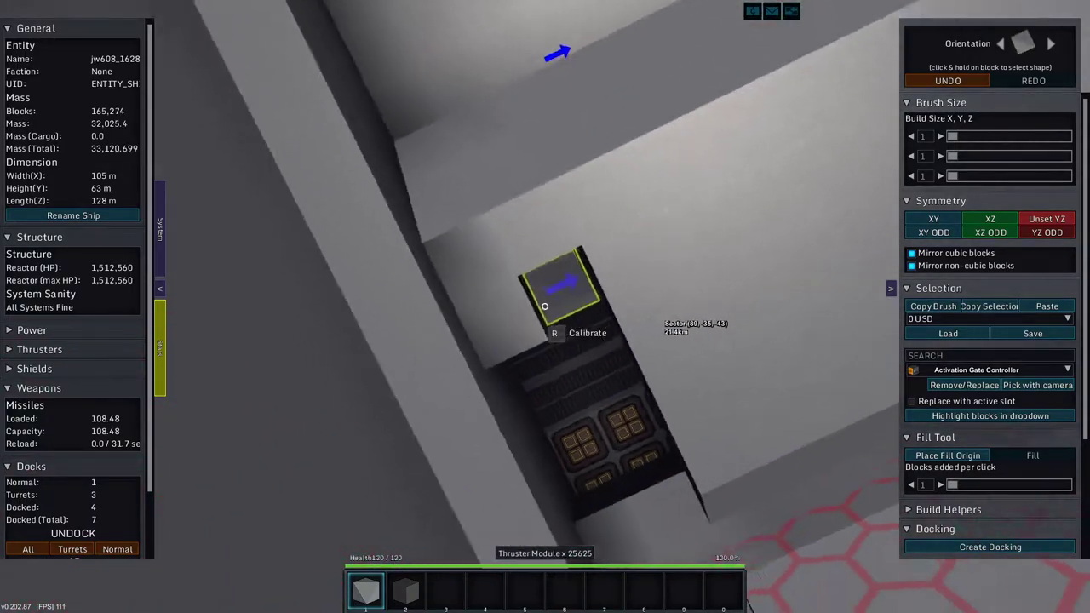
left_click(545, 307)
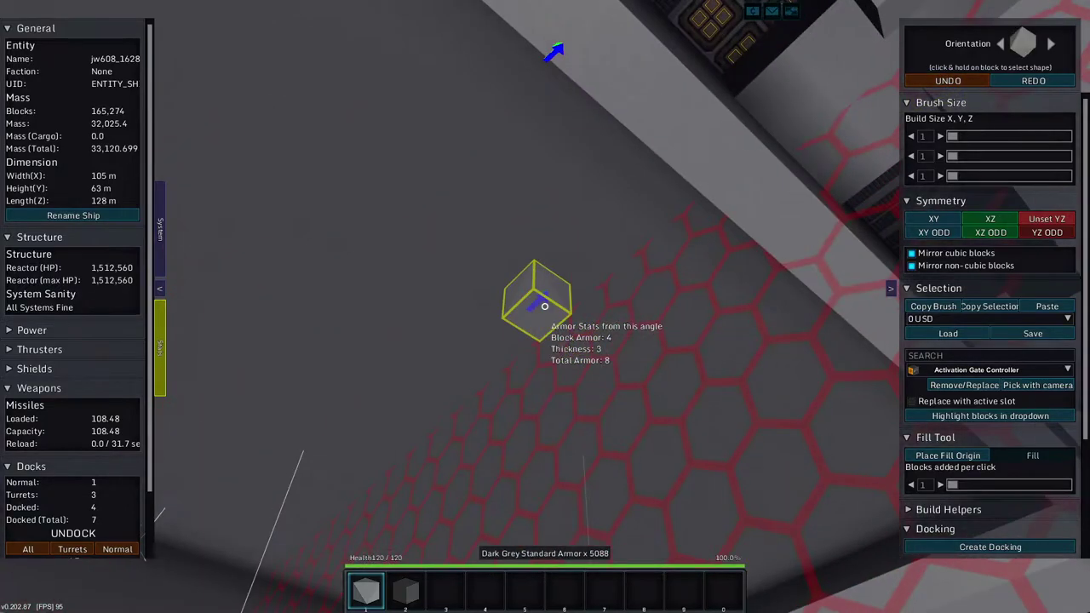
left_click(545, 307)
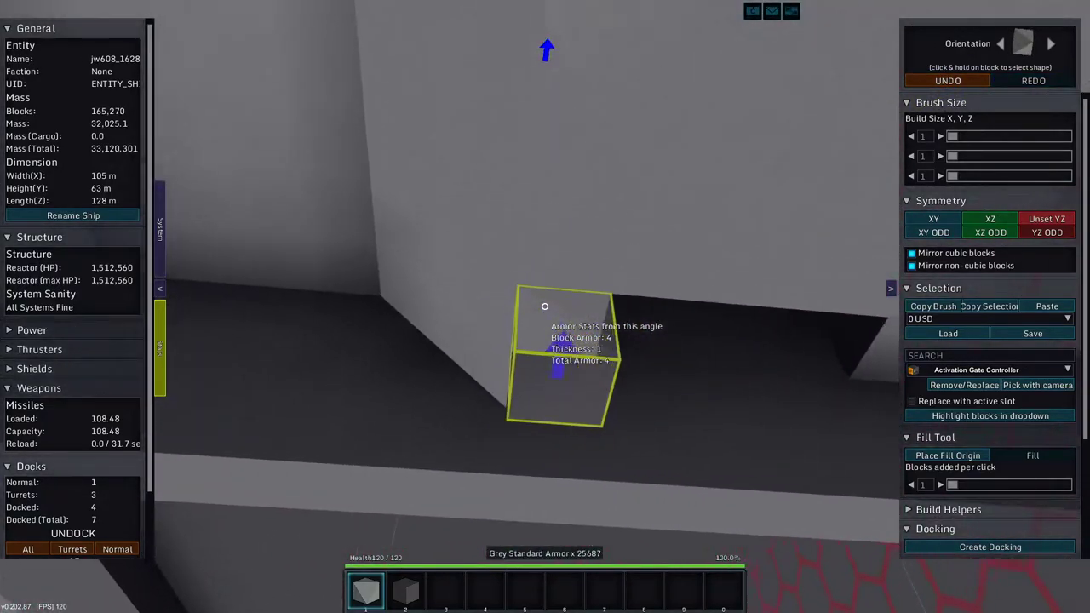
left_click(545, 306)
left_click(545, 306)
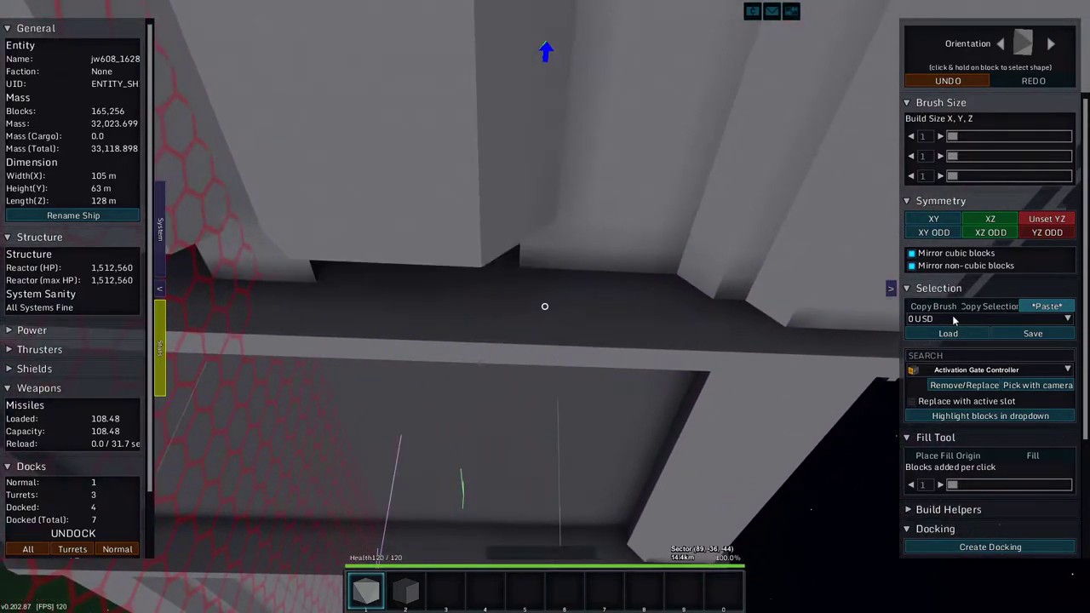
left_click(1049, 312)
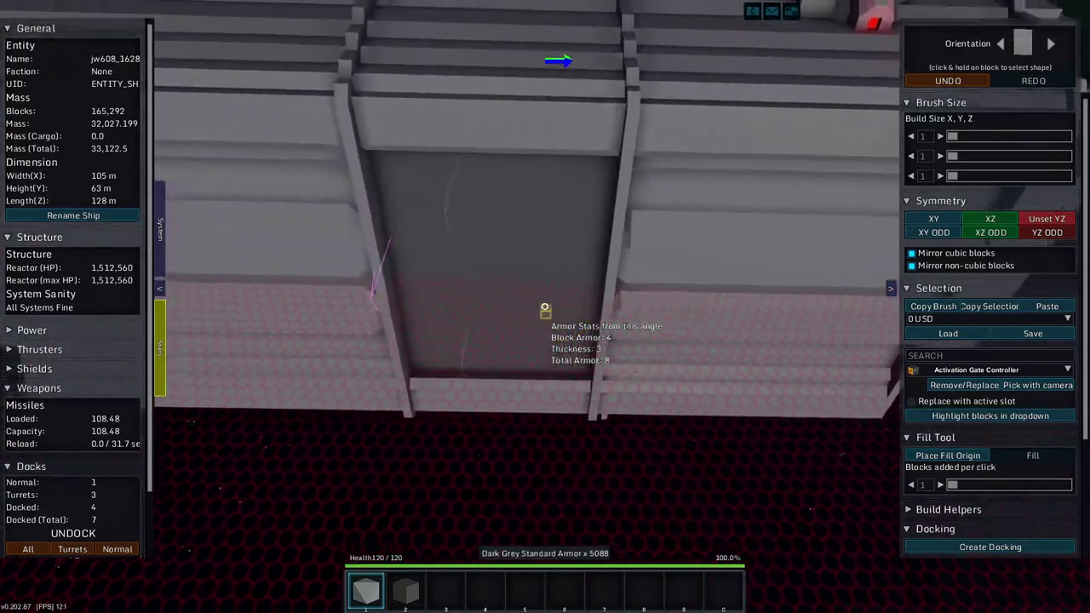
key("d")
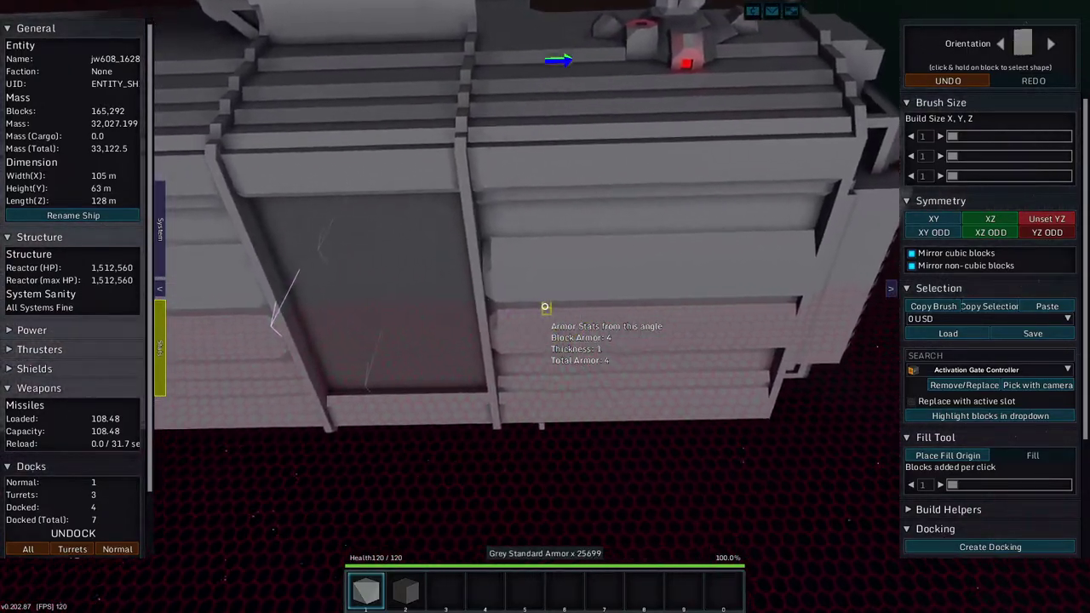
key("w")
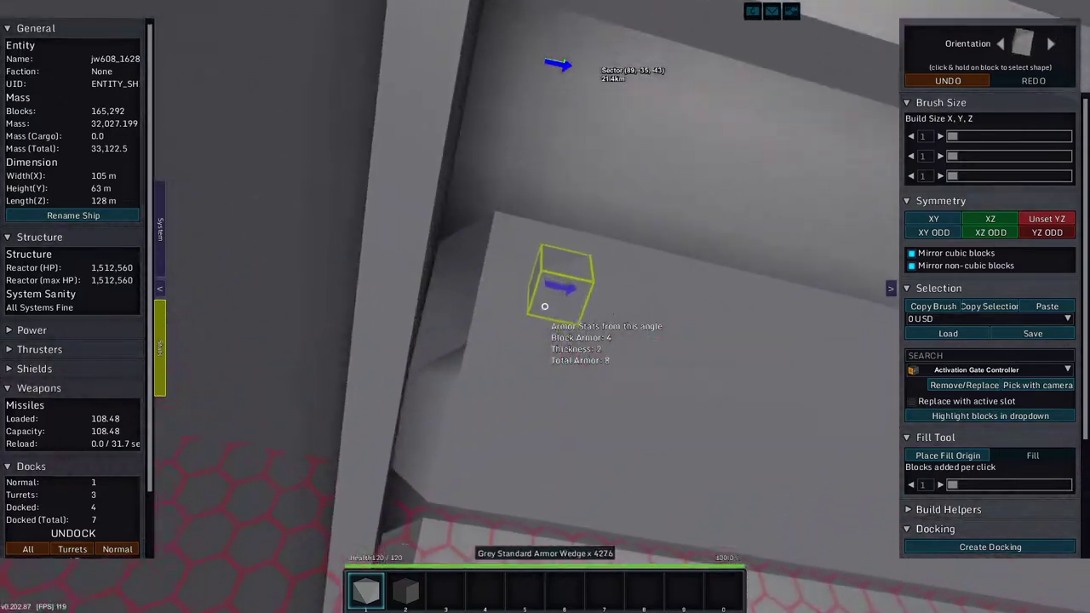
key("w")
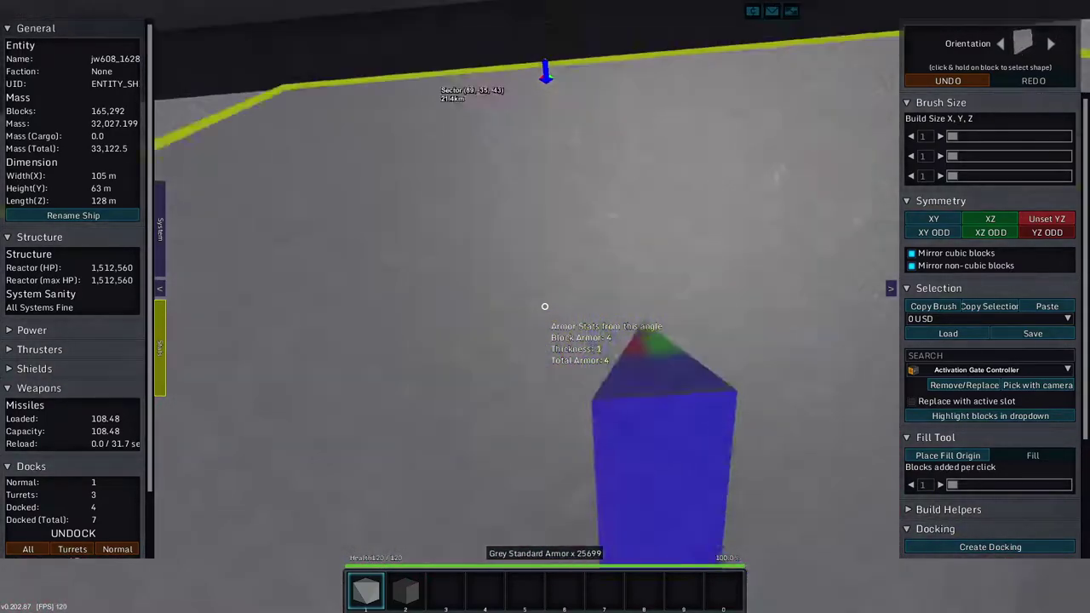
key("w")
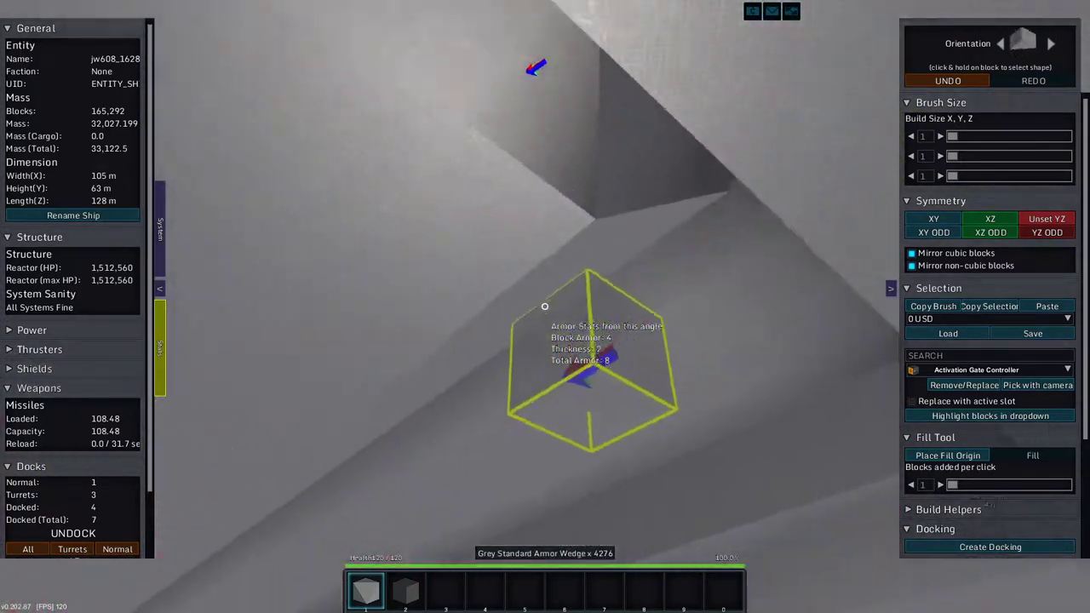
key("w")
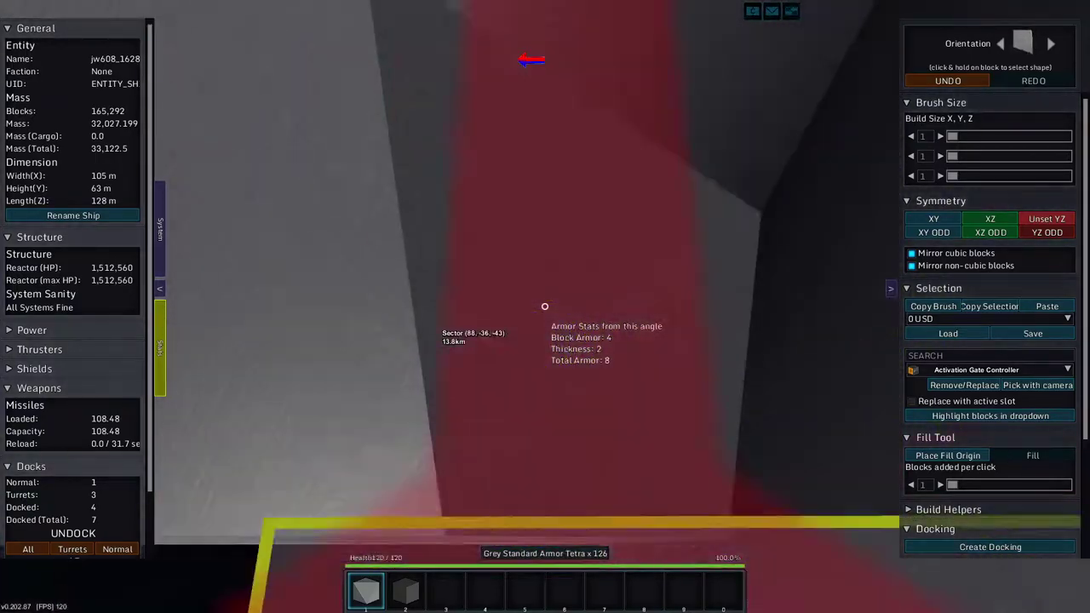
key("w")
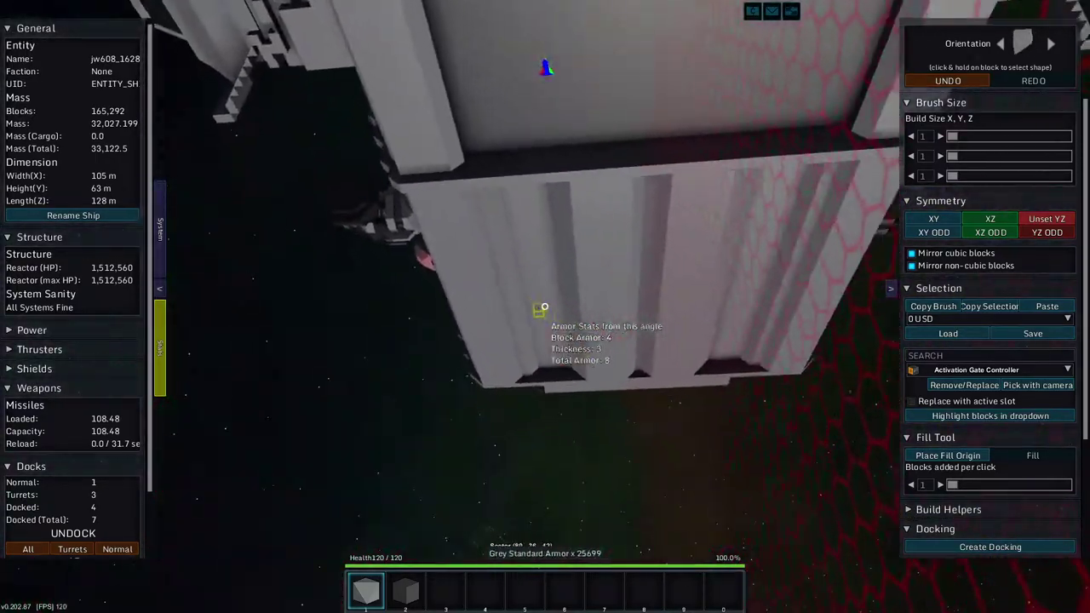
Leave build mode and spawn the g6 blueprint from the Catalog as a new ship.
key("space")
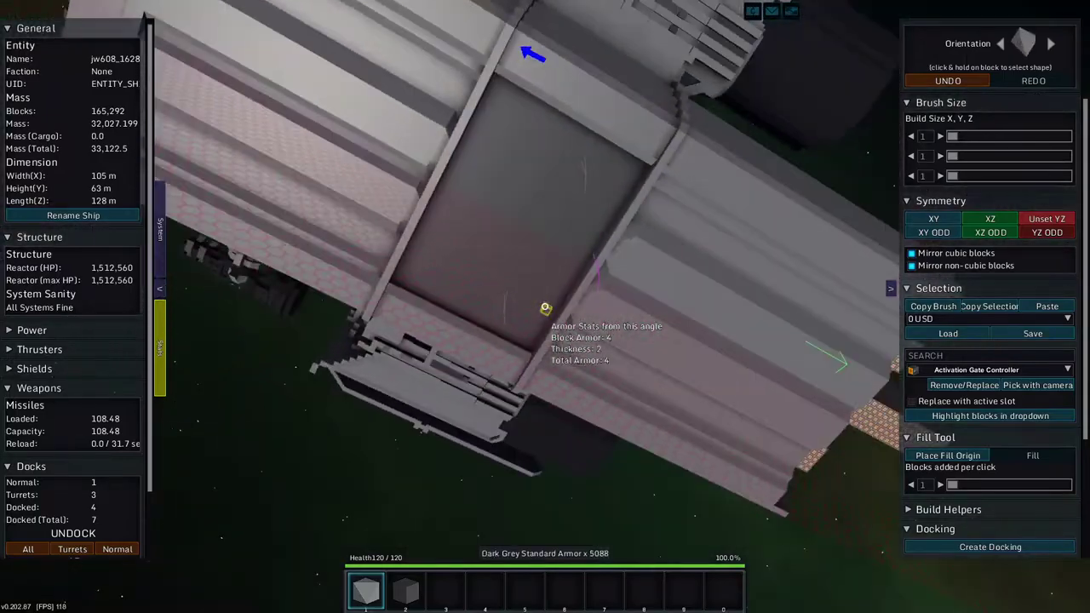
key("u")
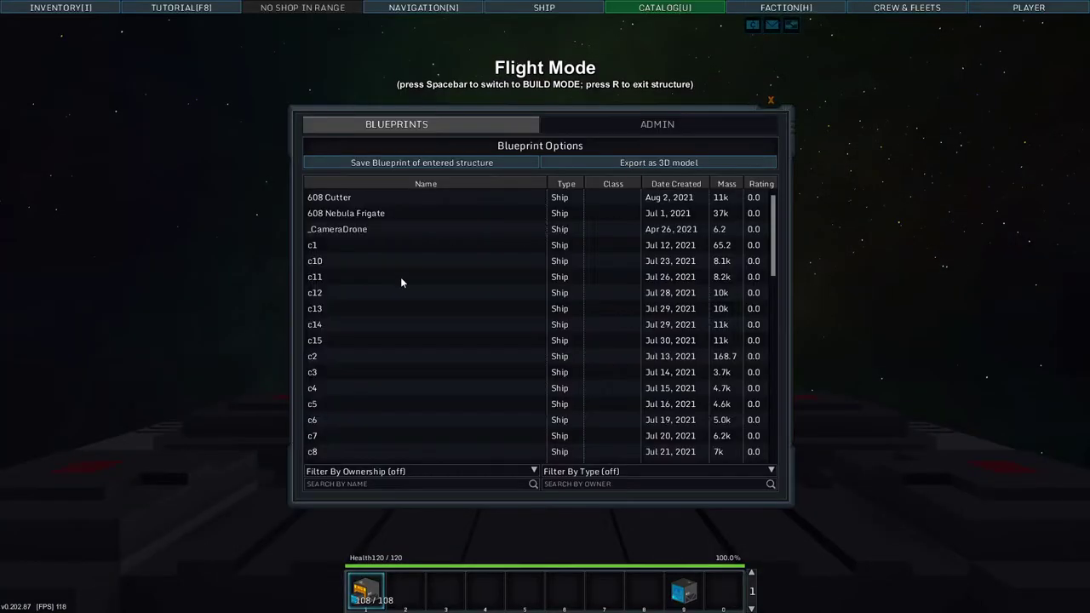
left_click(326, 310)
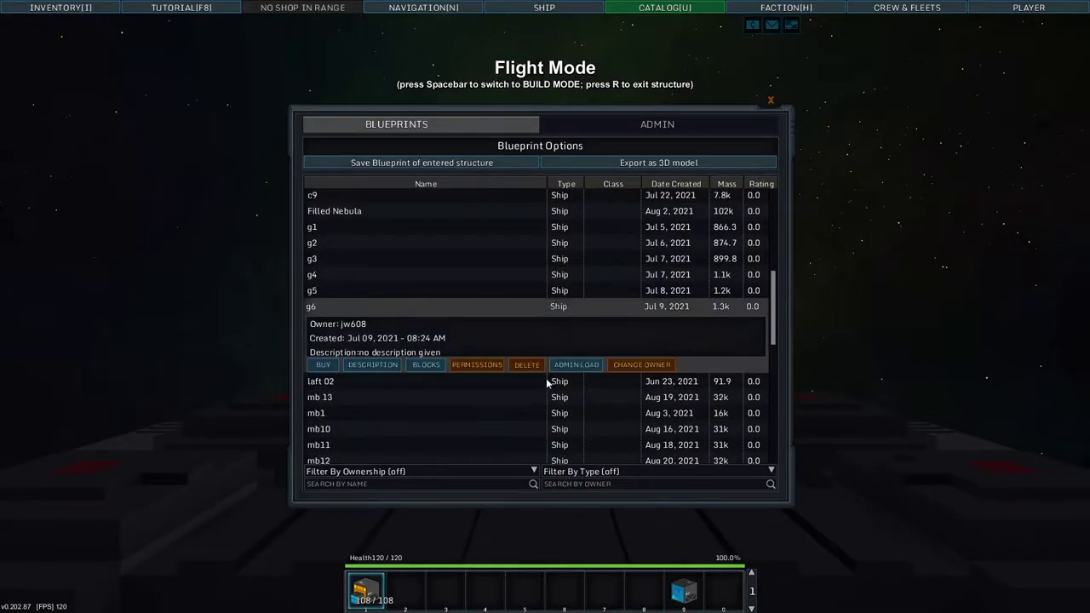
left_click(575, 365)
left_click(470, 361)
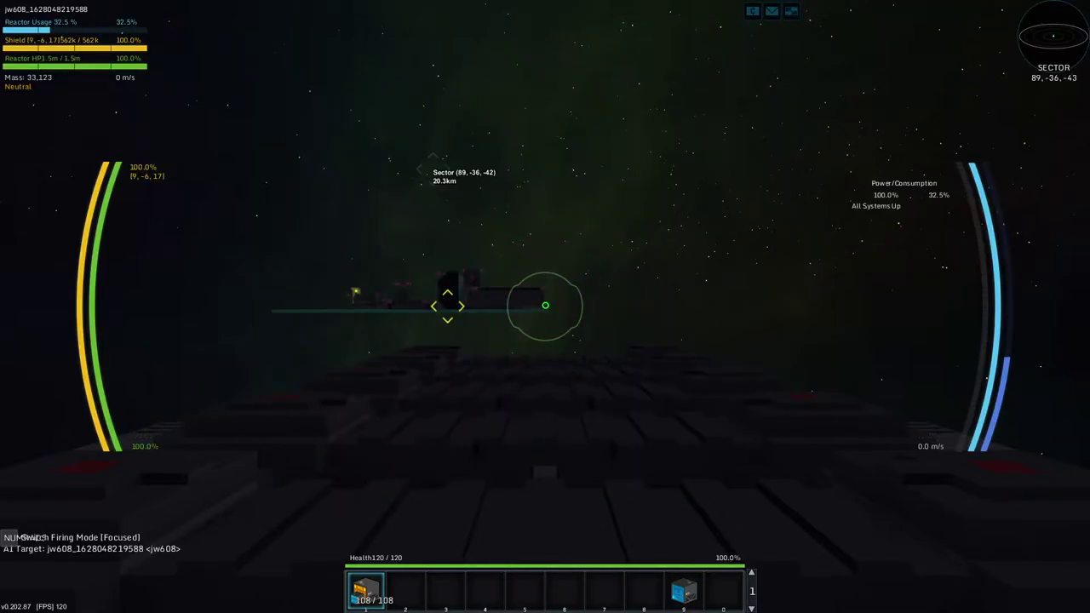
Board the g6 ship in build mode, mark one Copy Selection corner, then return to flight.
key("r")
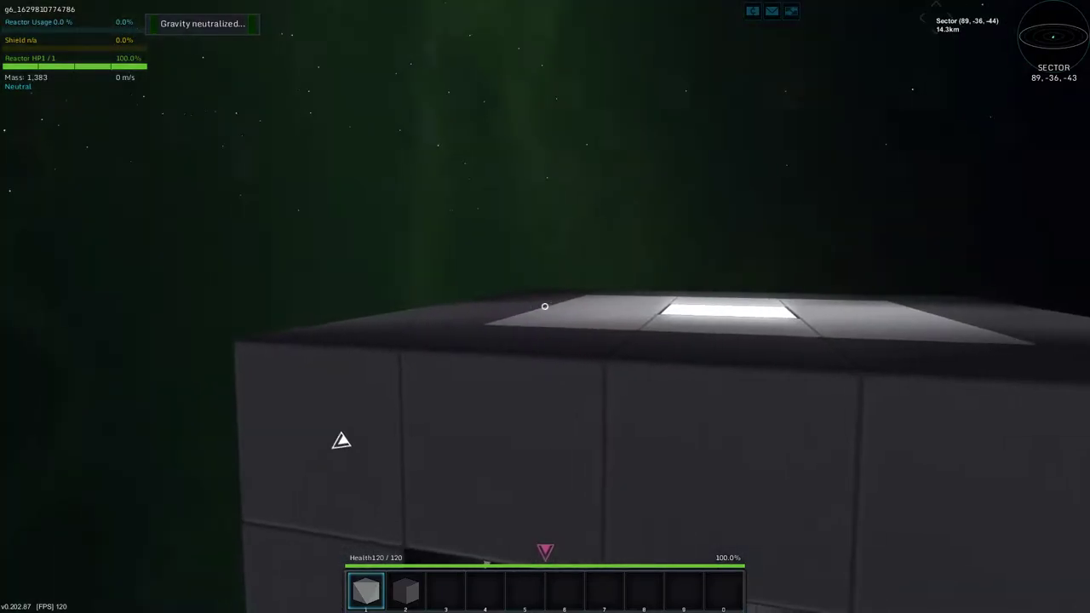
key("r")
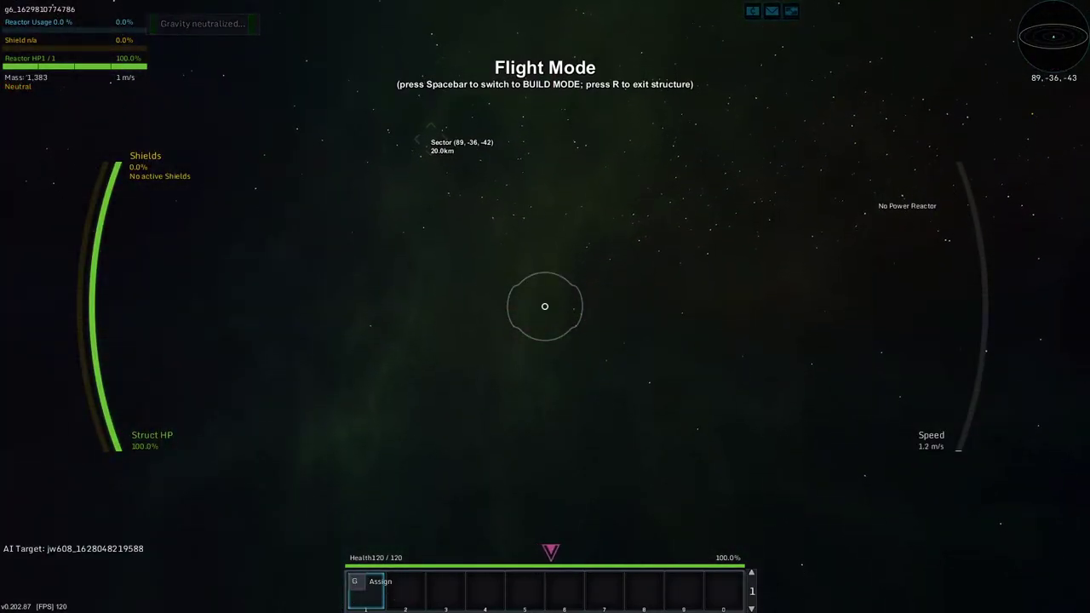
key("space")
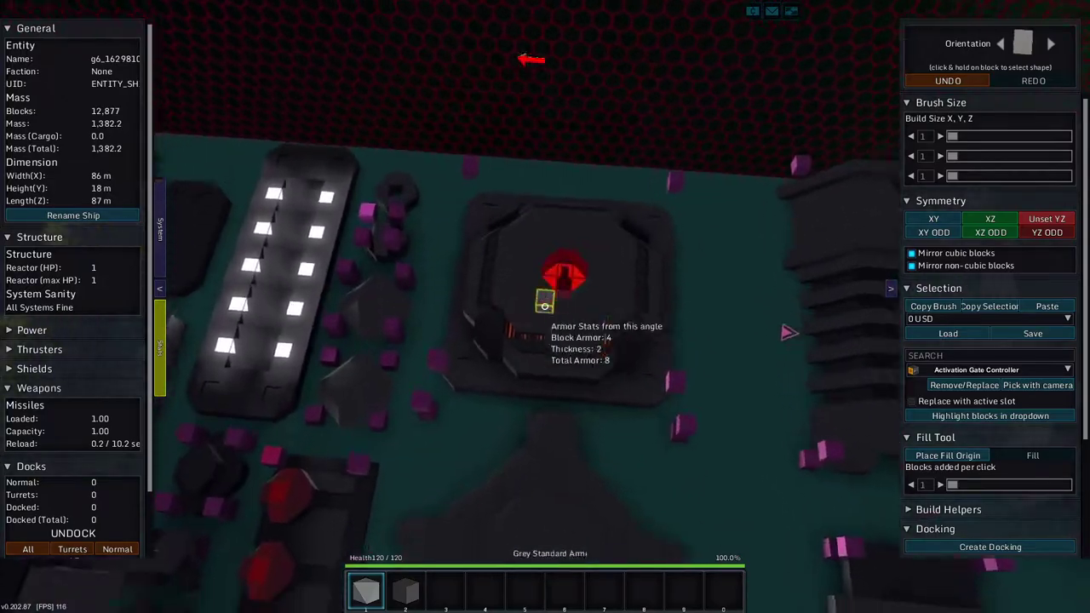
left_click(993, 311)
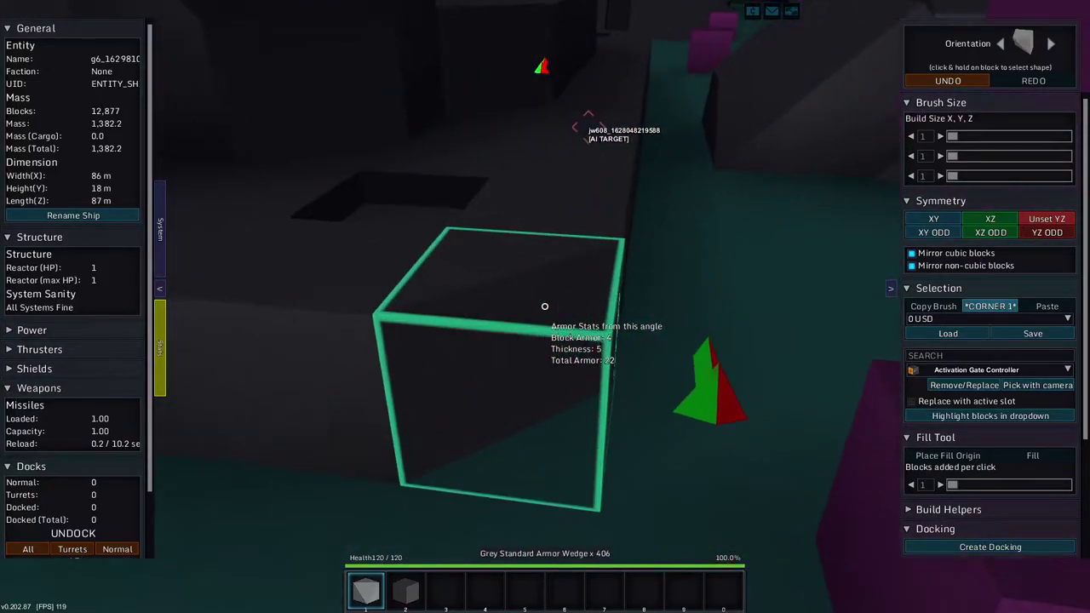
left_click(545, 306)
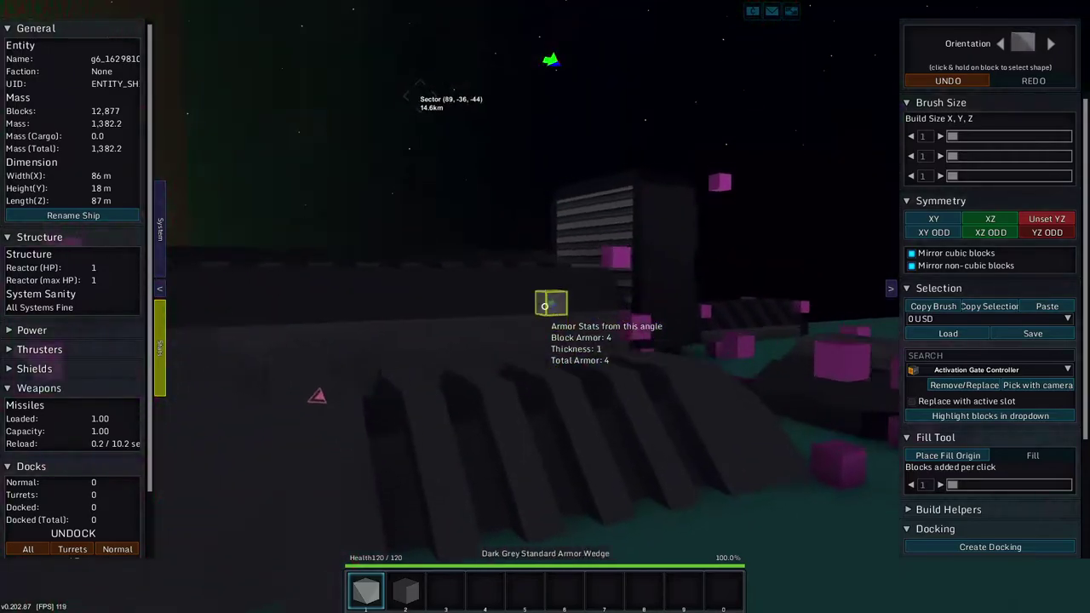
key("q")
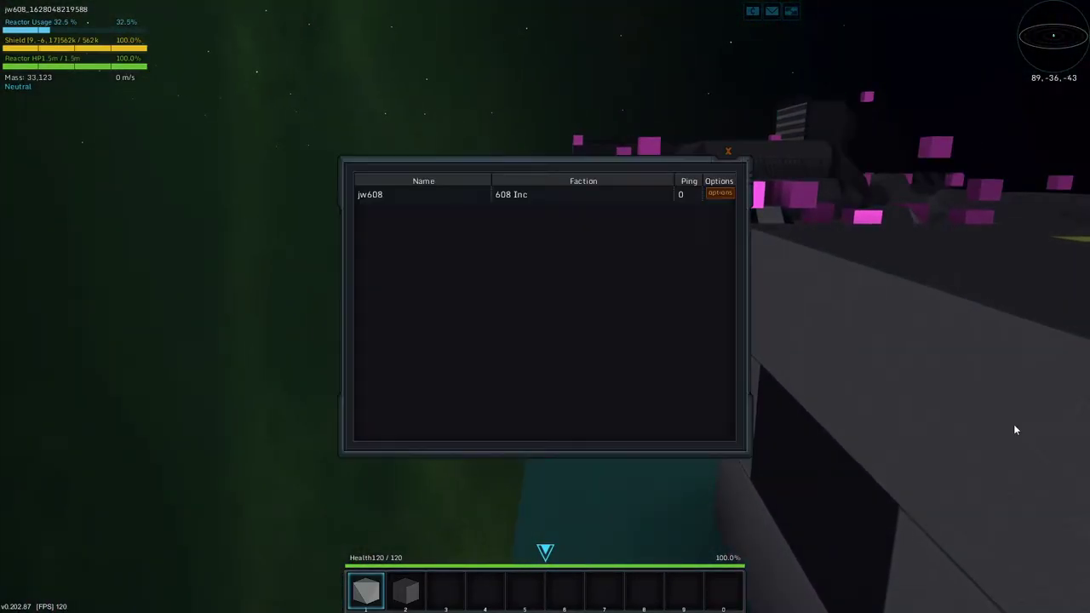
Enter build mode aboard the missile boat.
key("space")
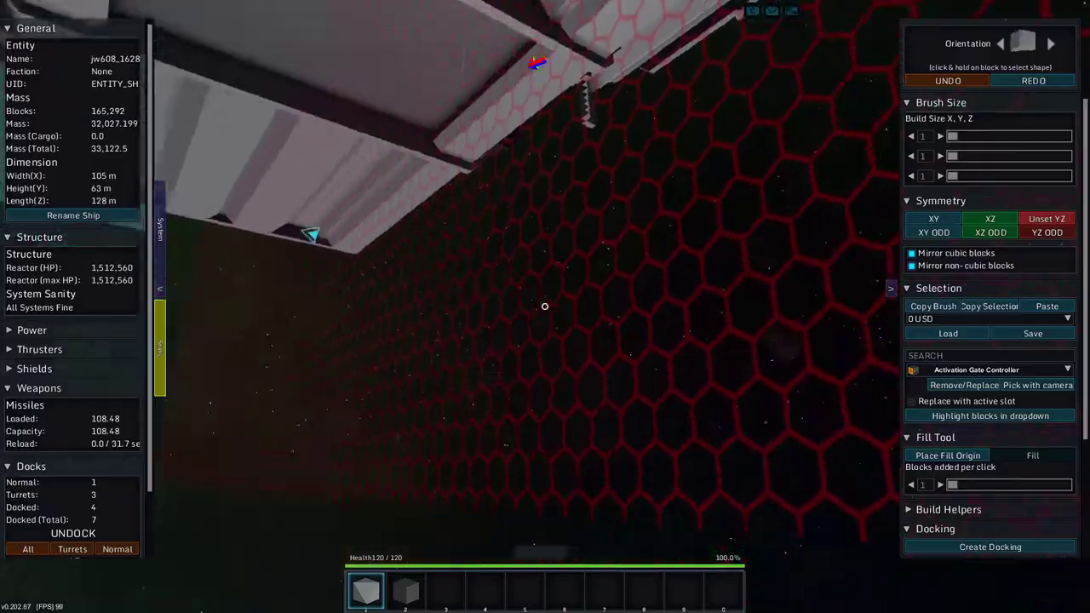
Exit the missile boat, enter g6 in build mode, and copy a greeble region by marking both corners.
key("r")
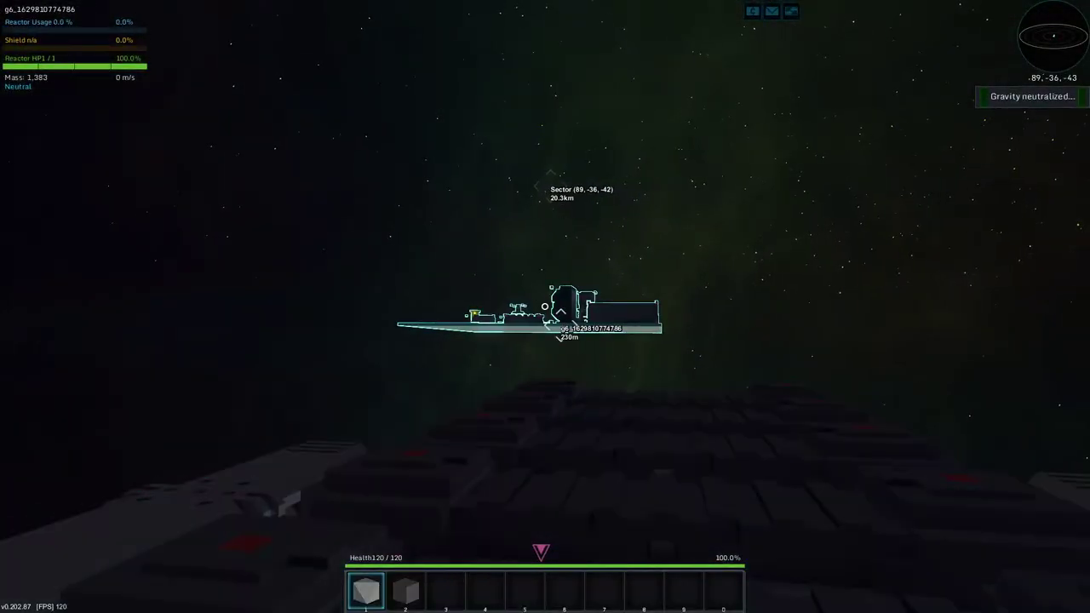
key("r")
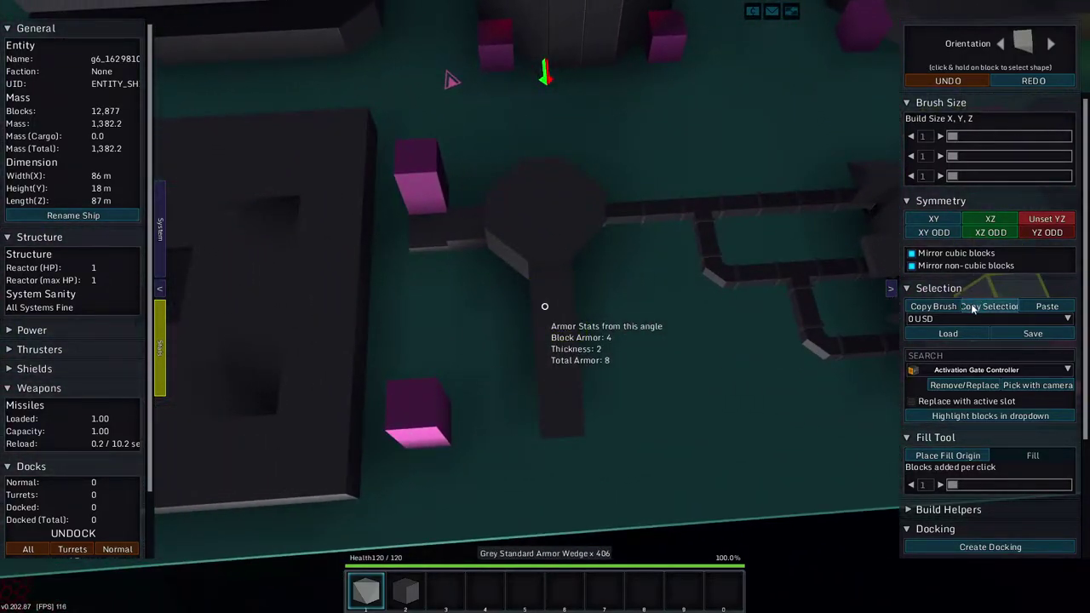
left_click(971, 303)
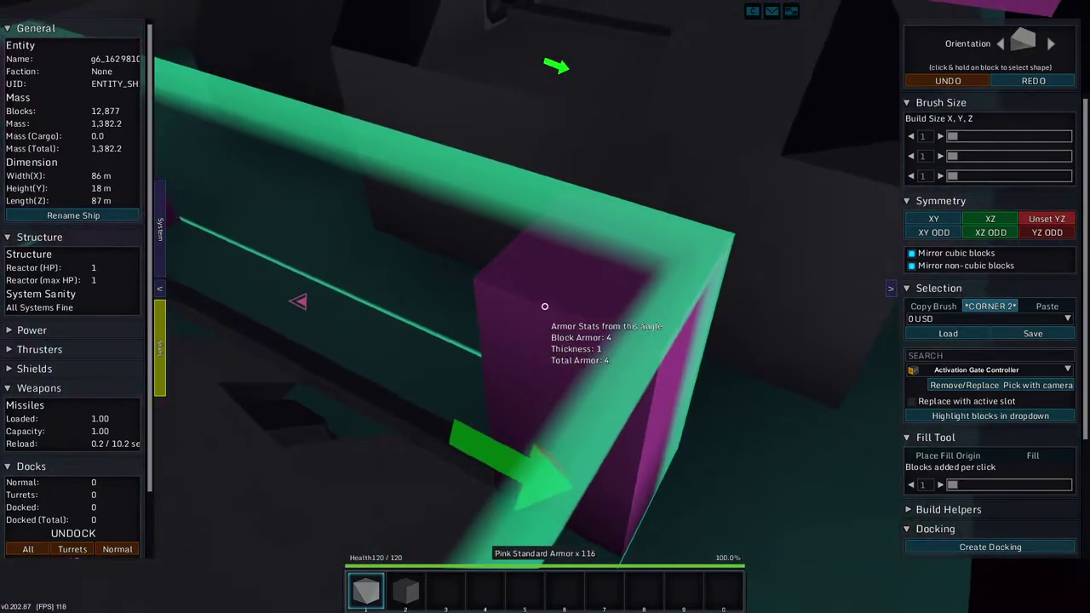
left_click(545, 307)
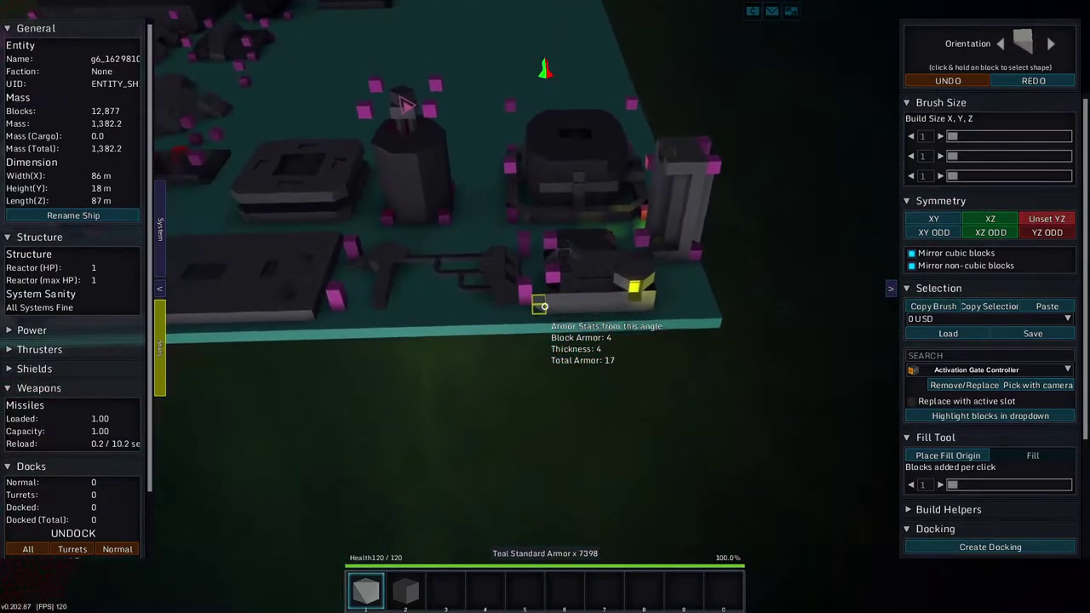
Leave build mode on the g6 ship and enter build mode on the missile boat.
key("r")
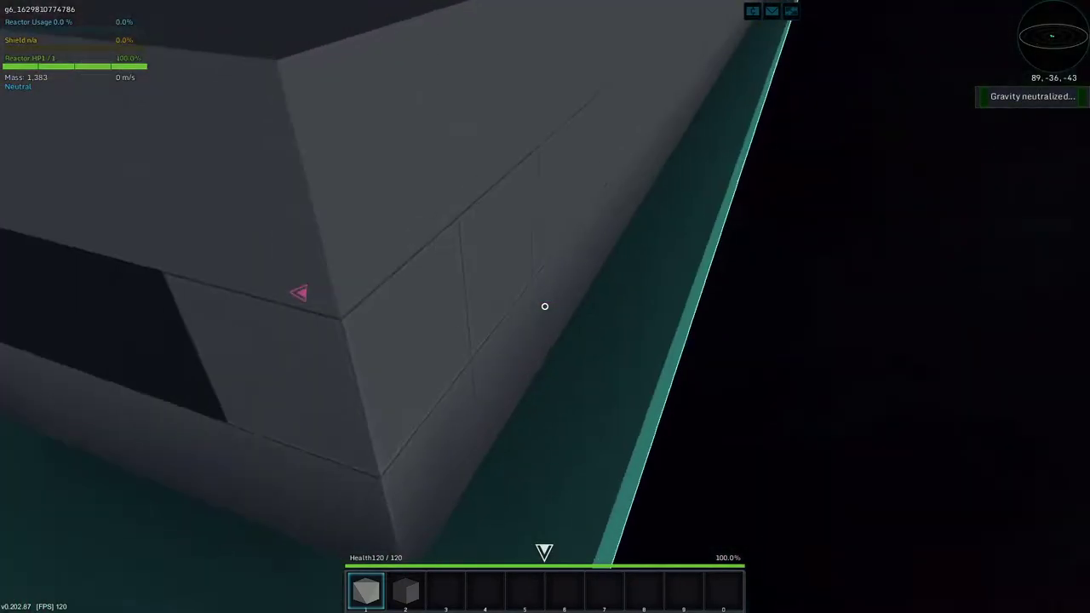
key("f")
key("r")
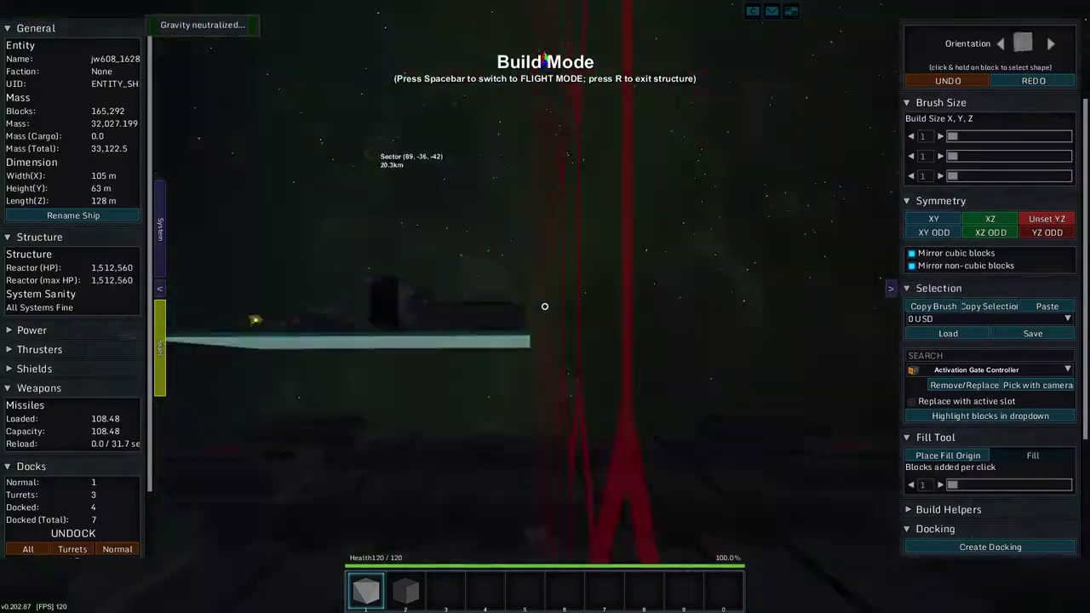
key("w")
key("w")
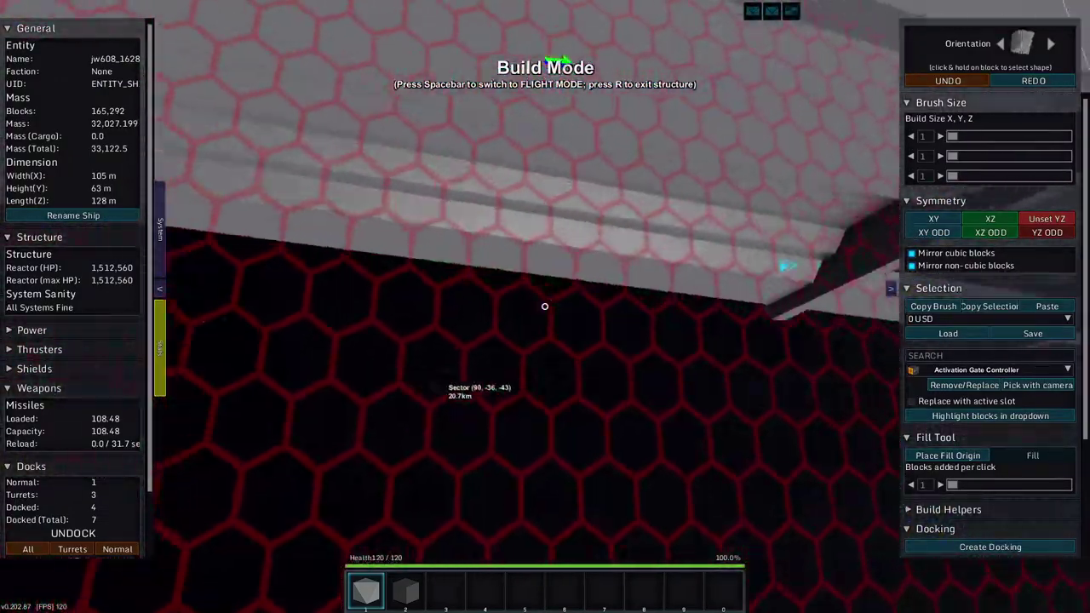
key("w")
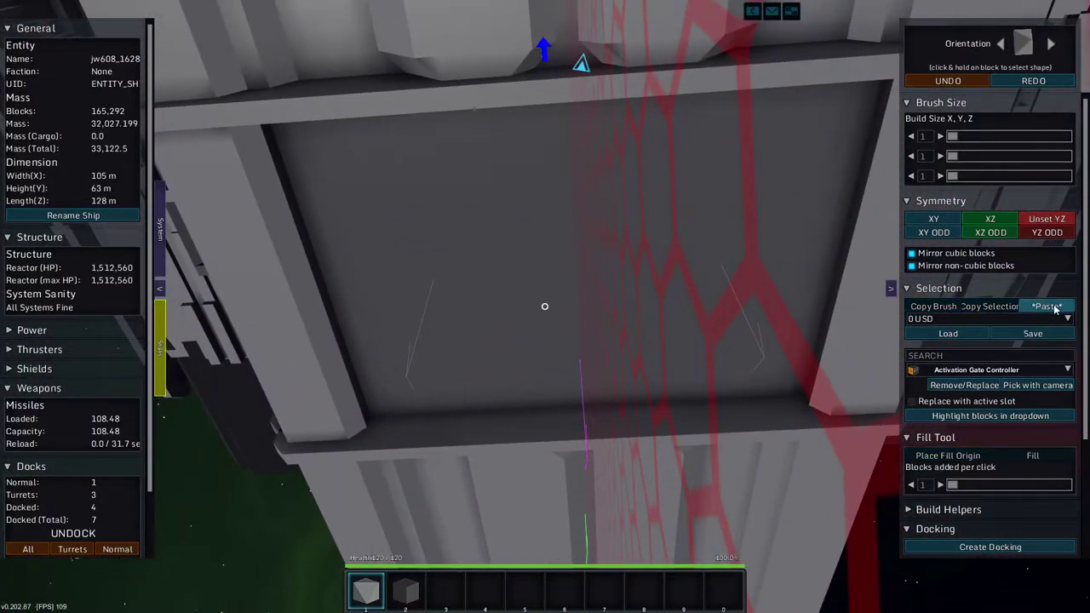
Preview the copied greeble in the underside recess and delete the pink marker blocks there.
left_click(1044, 307)
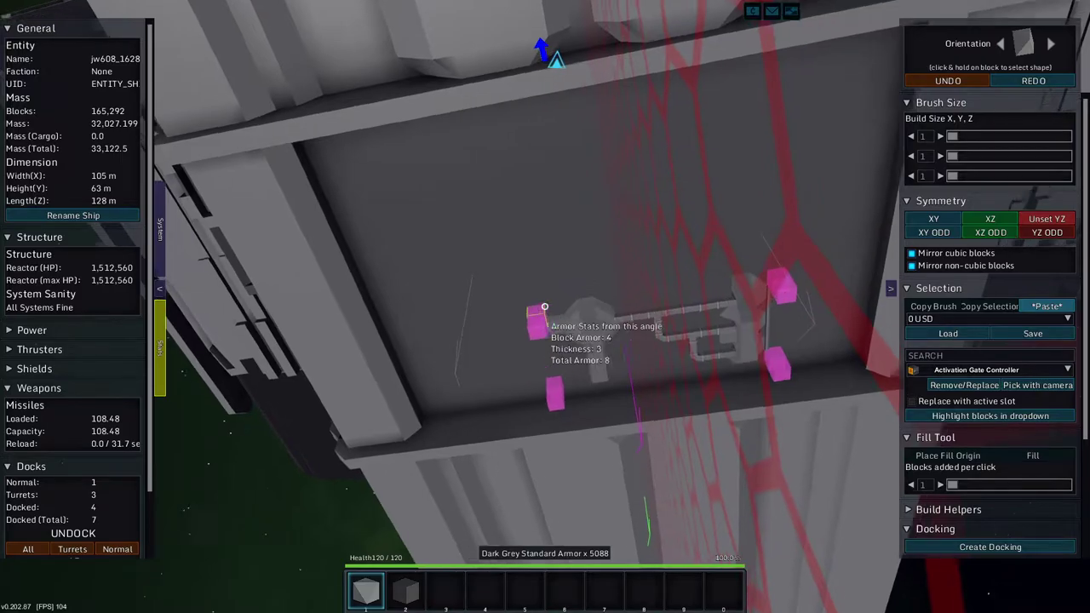
key("w")
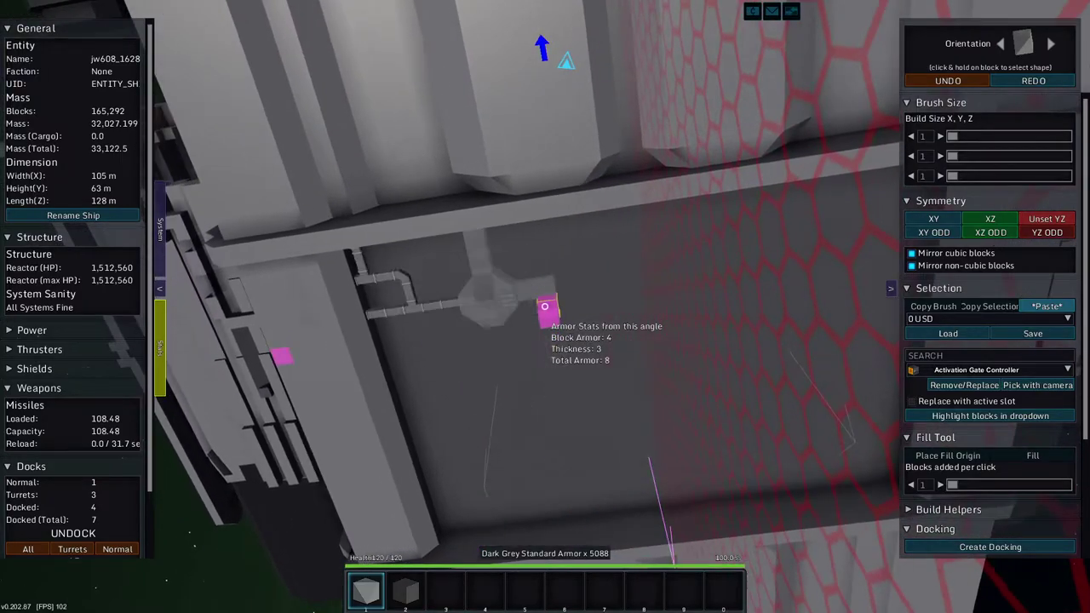
key("a")
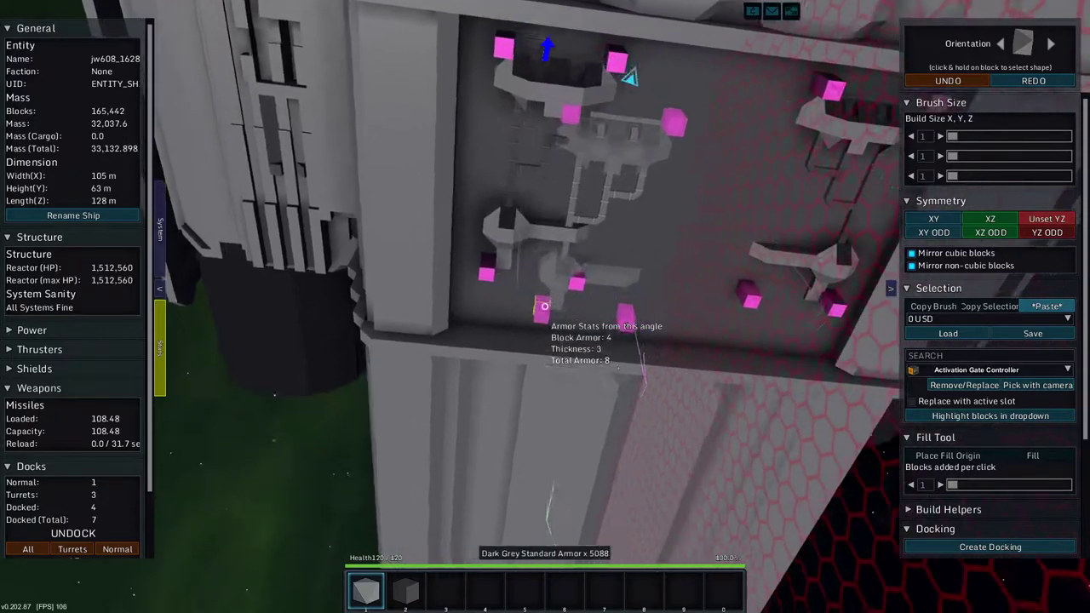
key("w")
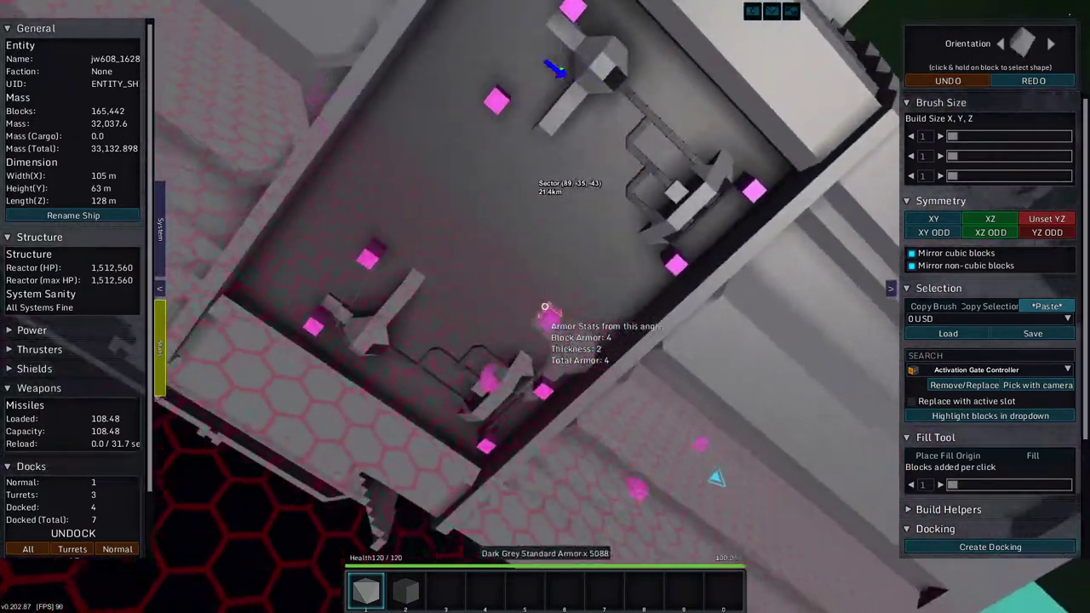
key("e")
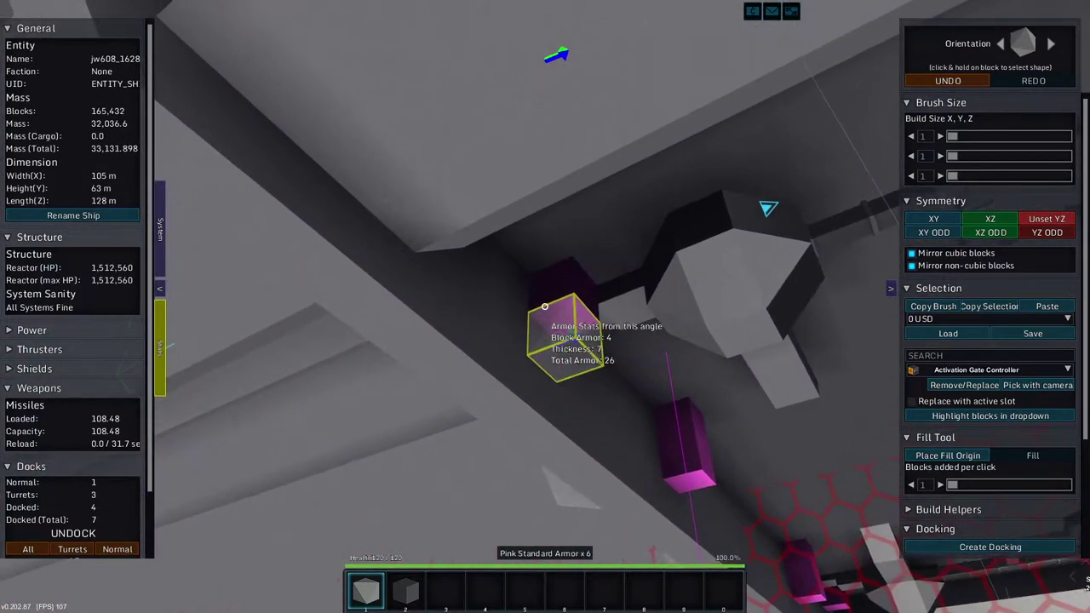
left_click(545, 307)
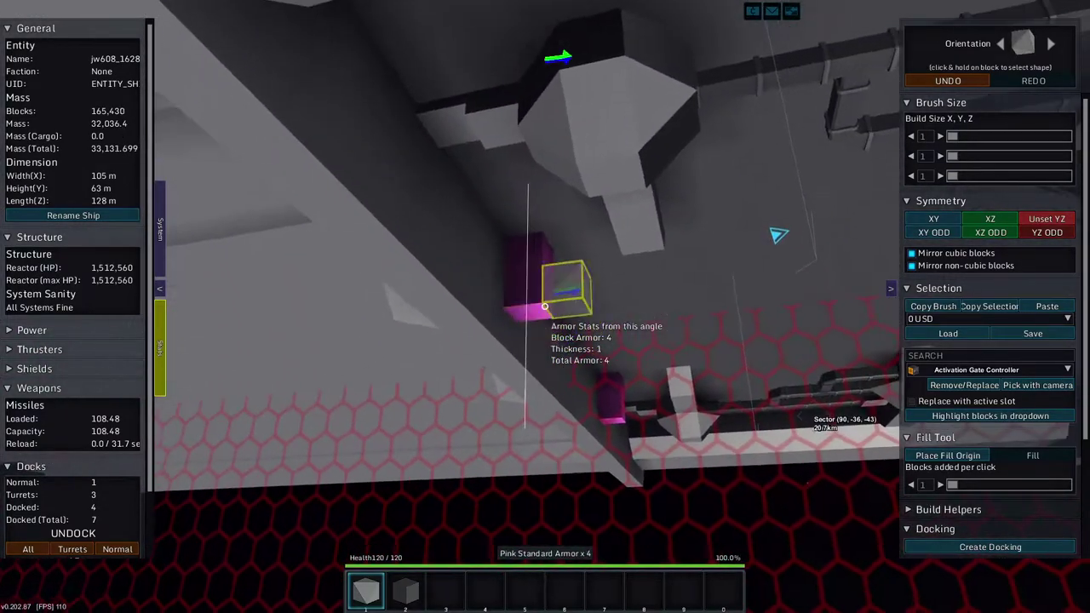
left_click(544, 306)
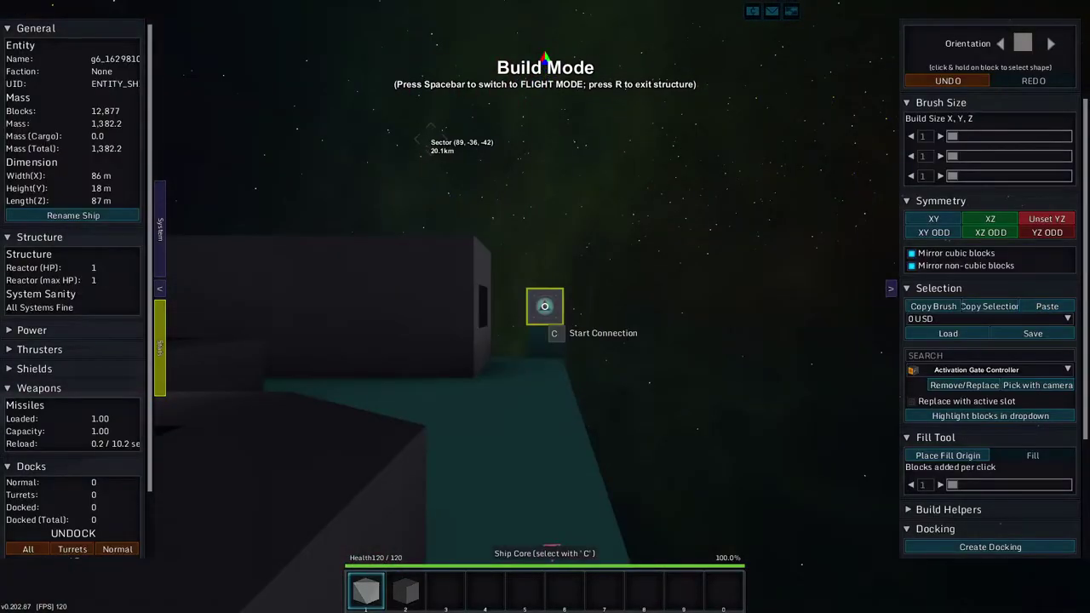
Mark a copy box around the template's dark greeble pieces, fixing its second corner.
key("w")
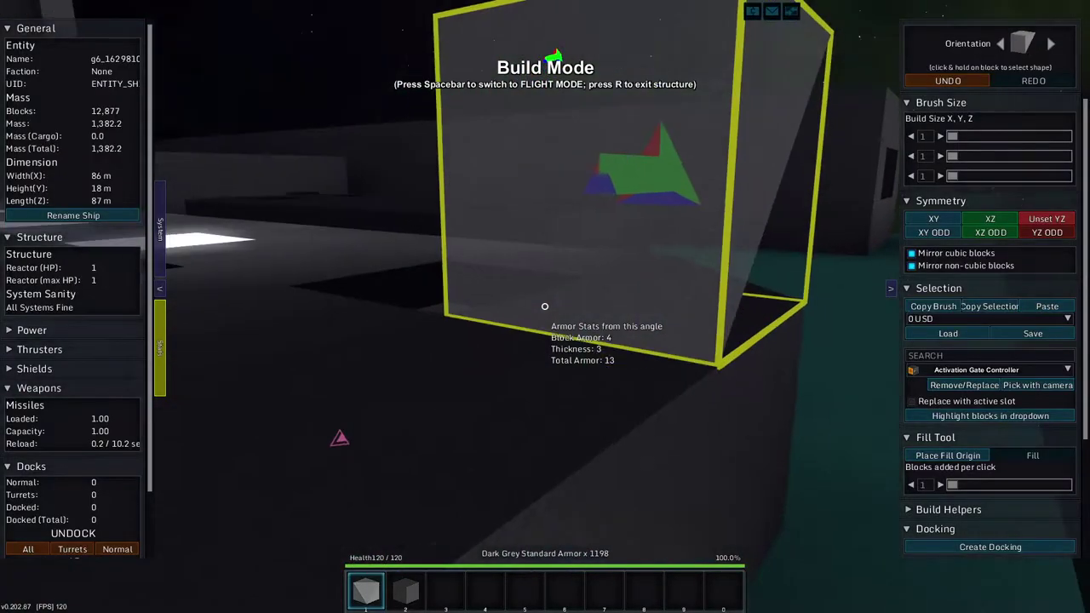
key("w")
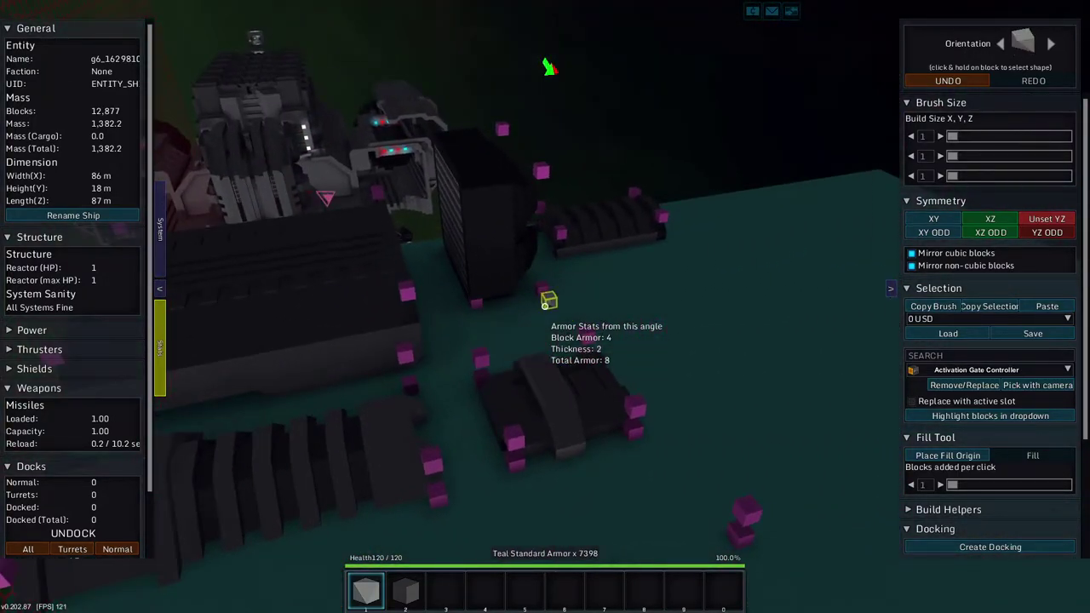
key("w")
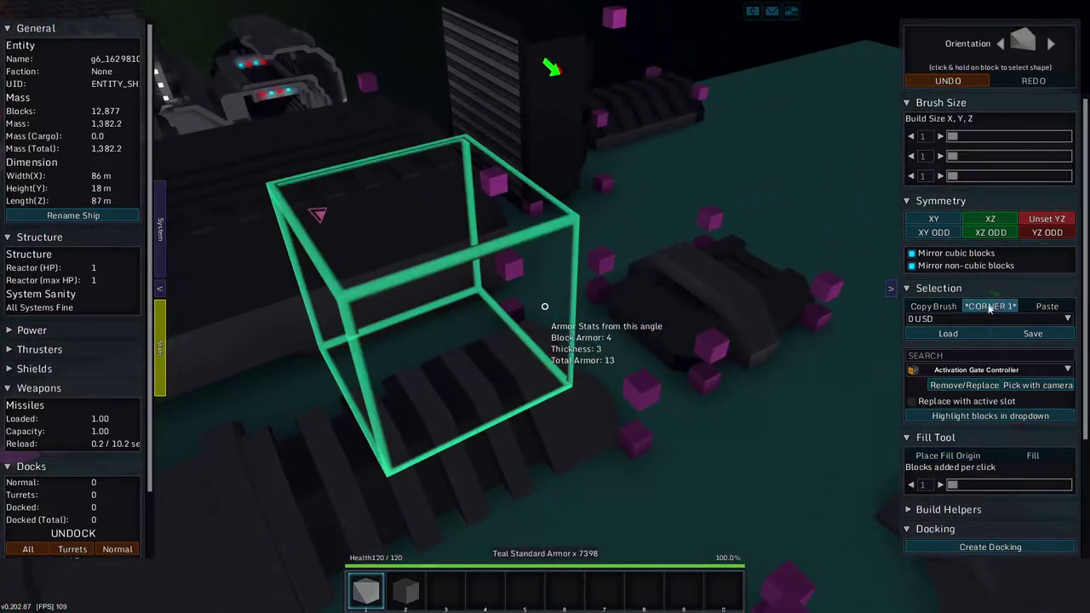
key("w")
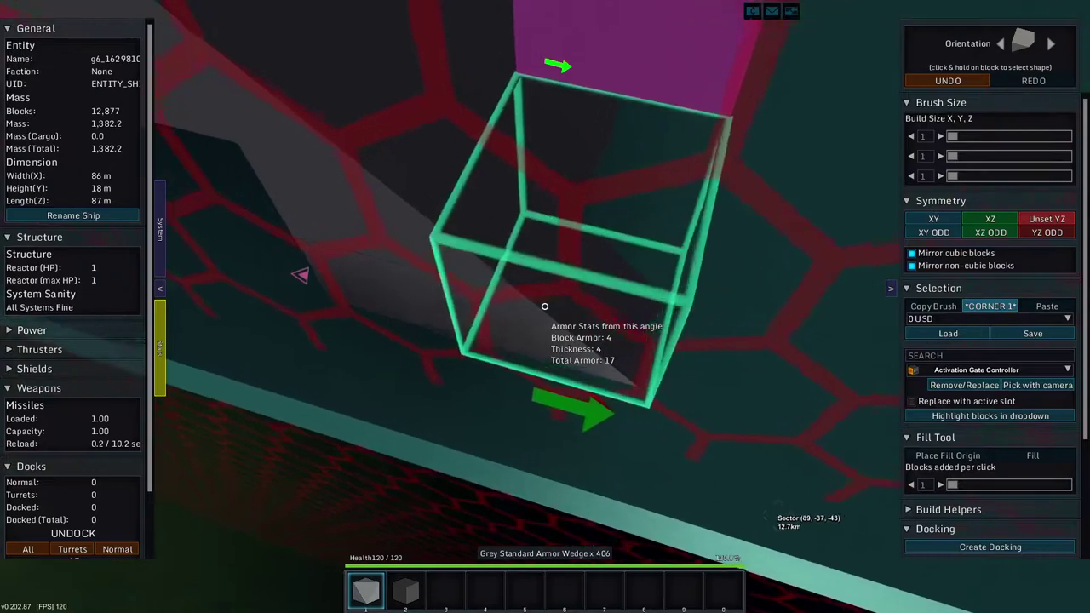
key("w")
left_click(544, 307)
key("w")
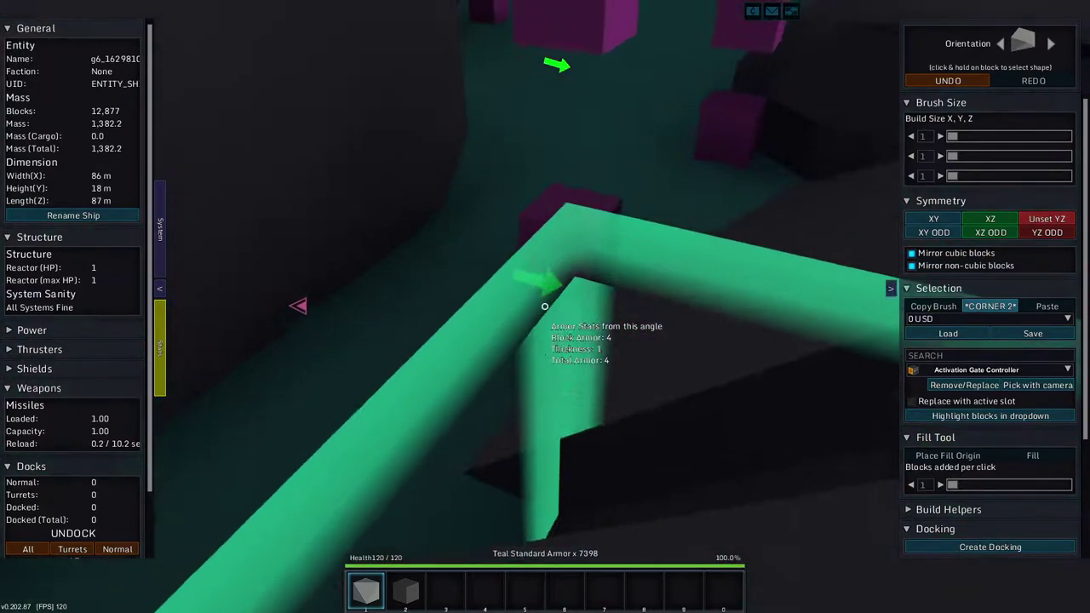
key("s")
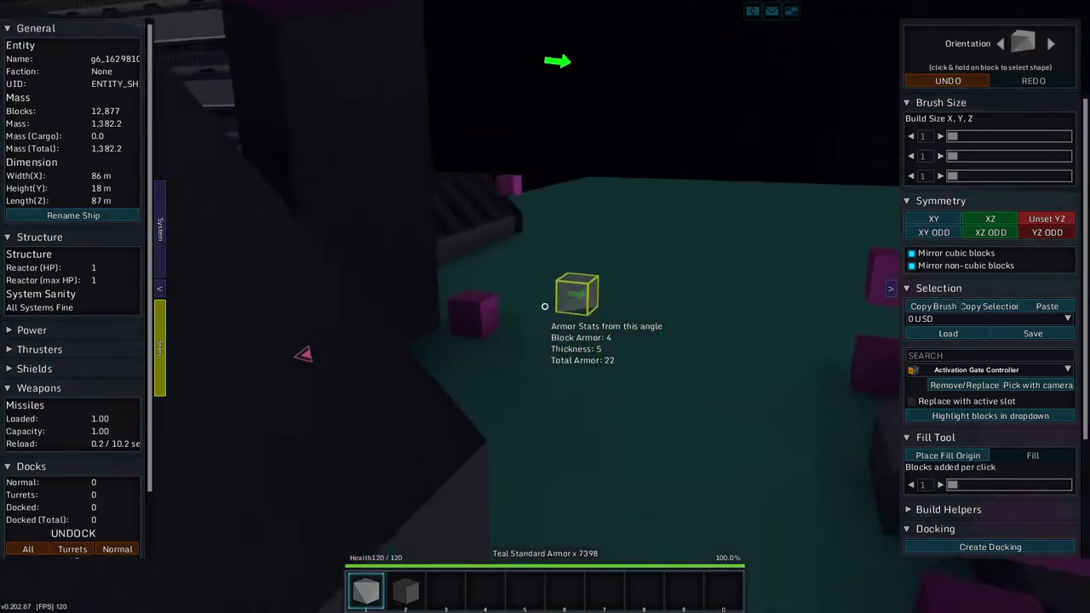
Switch from the template to build mode on the missile boat, facing the underside recess.
key("r")
key("f")
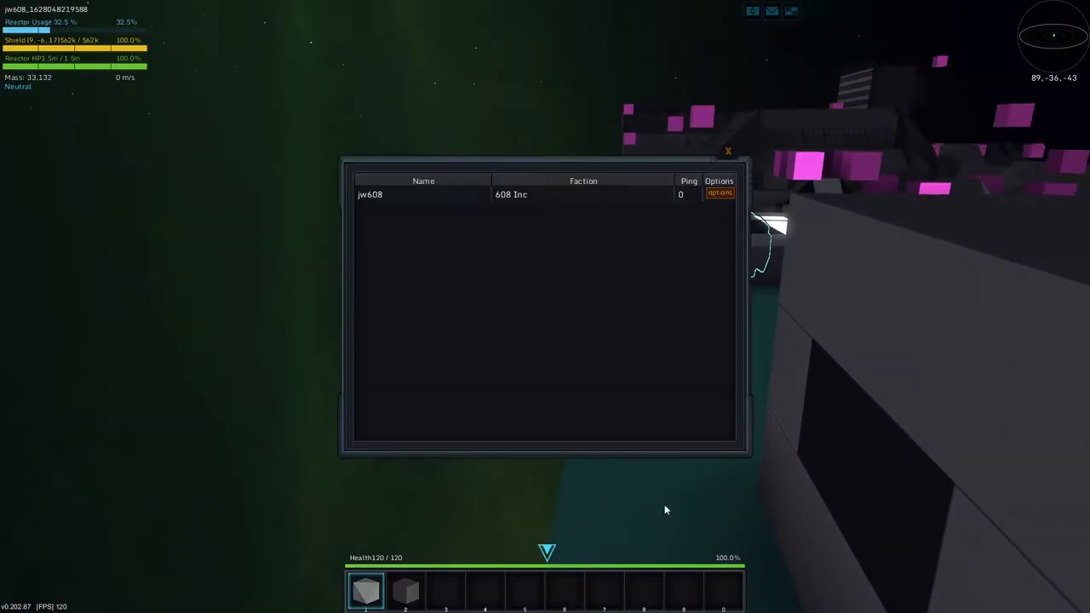
key("r")
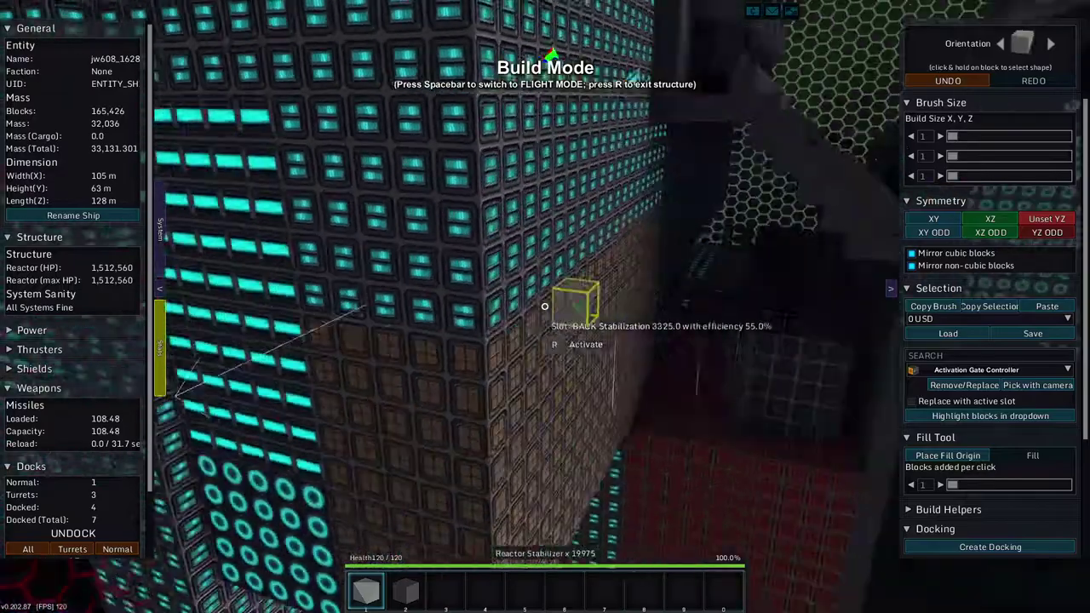
key("s")
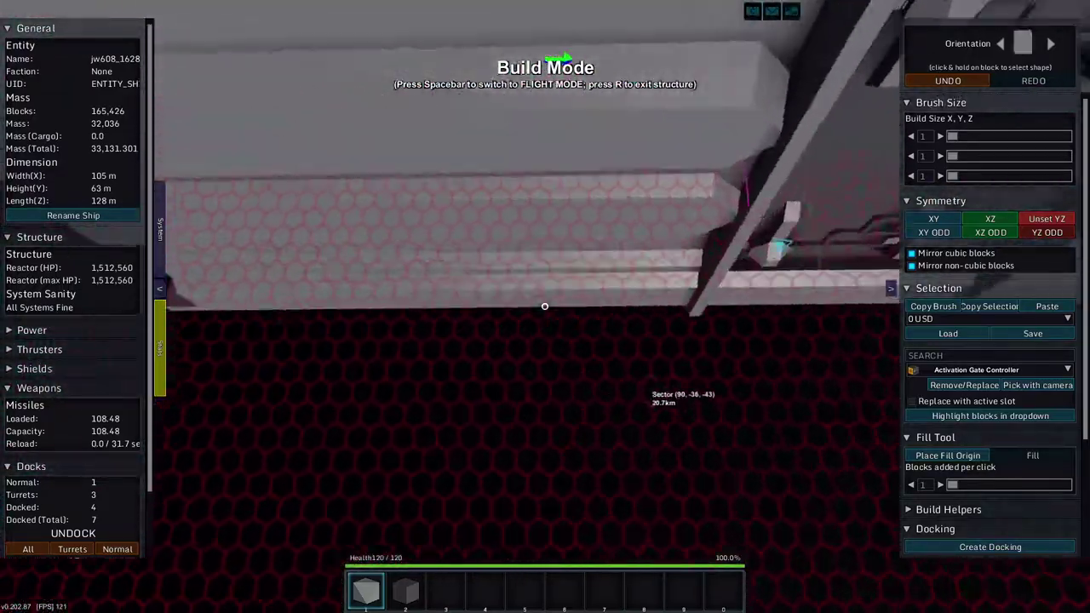
key("w")
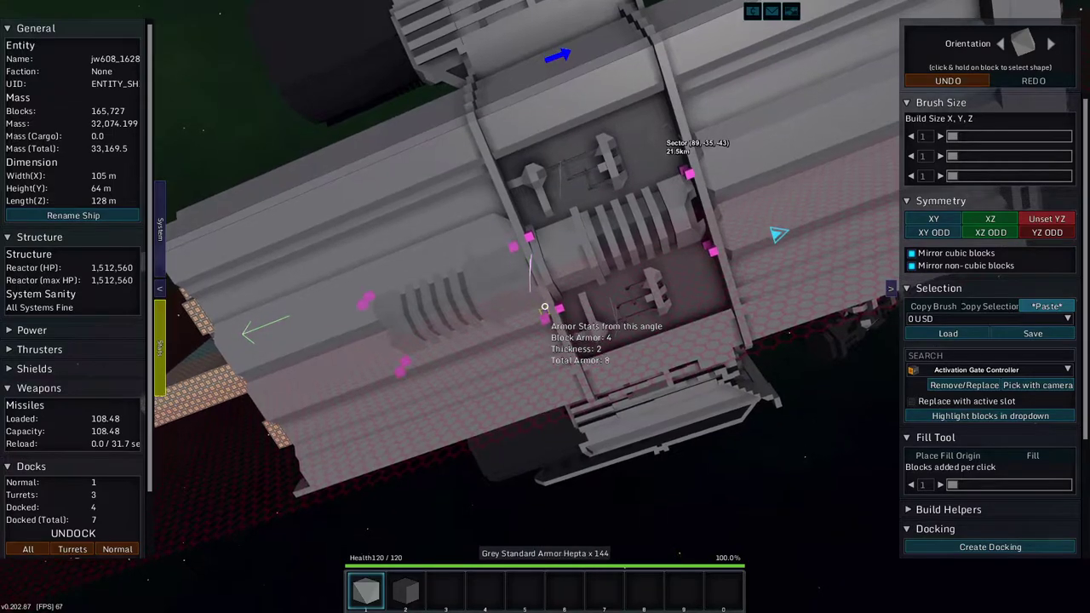
Paste the dark greeble piece into the recess, undoing and re-pasting it once.
left_click(544, 307)
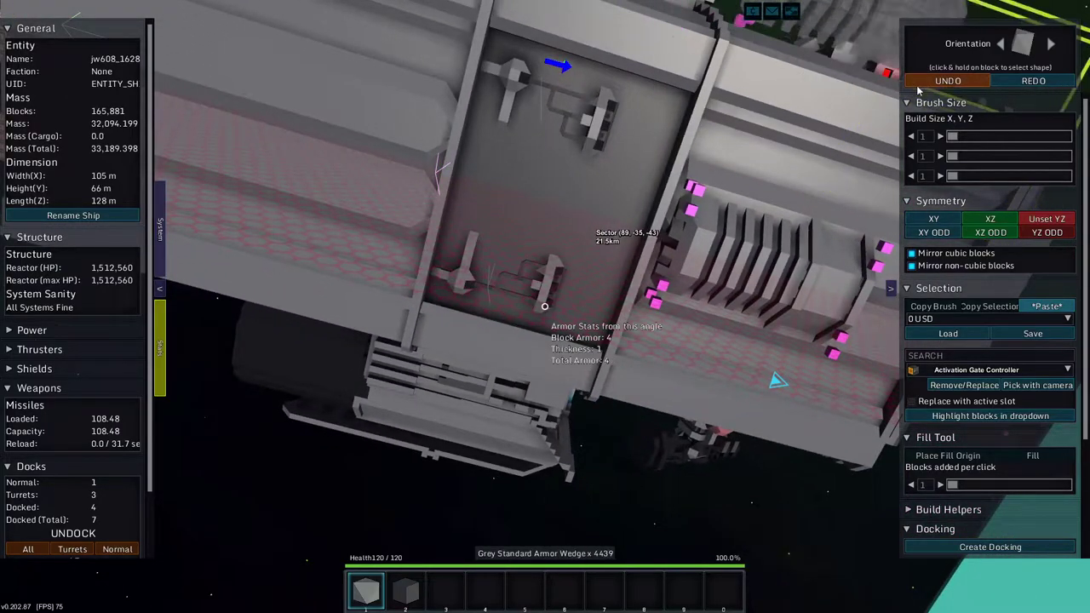
left_click(918, 85)
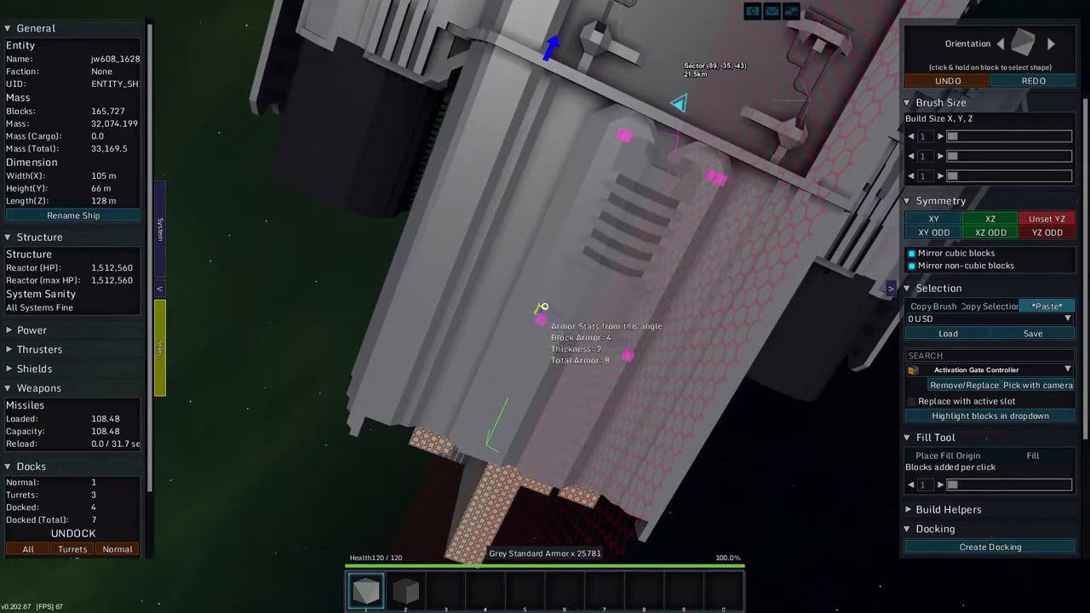
left_click(542, 307)
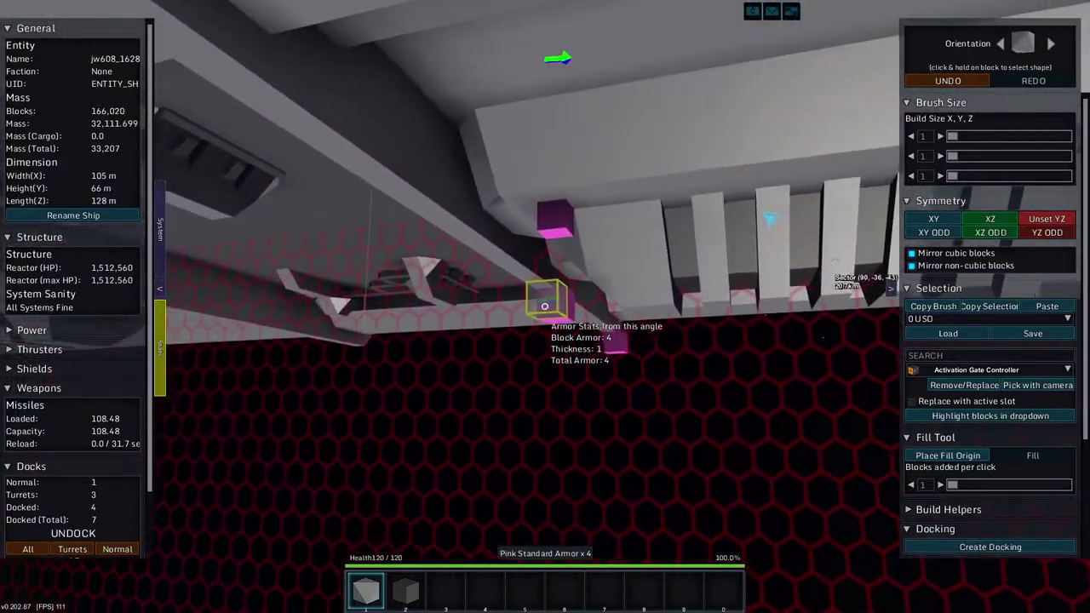
Remove the pink markers and cut away recess wall blocks above the reactor stabilizers.
left_click(545, 306)
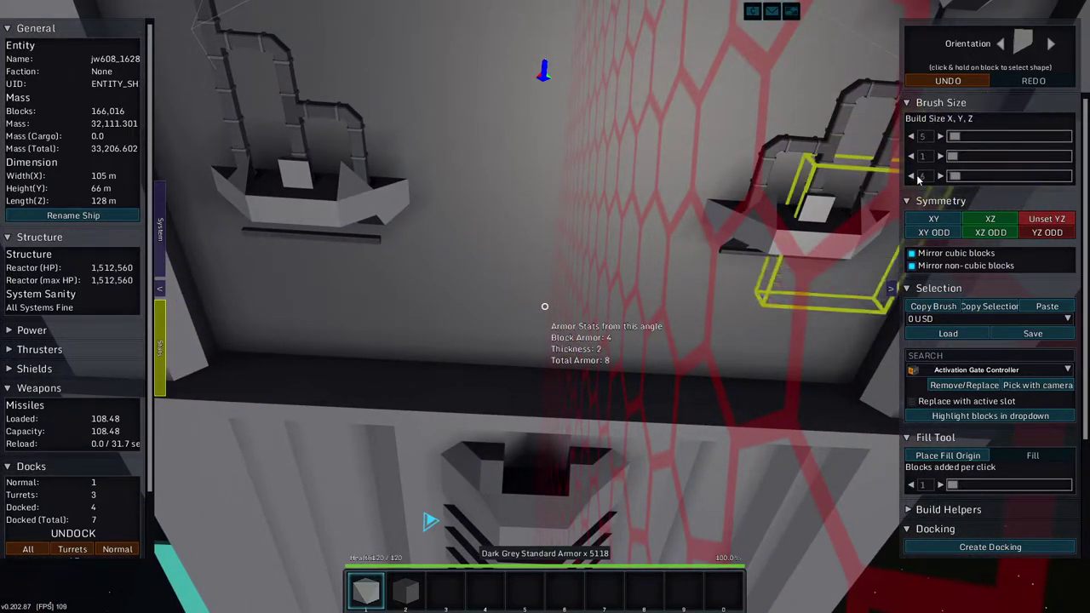
scroll(1009, 515, "down", 2)
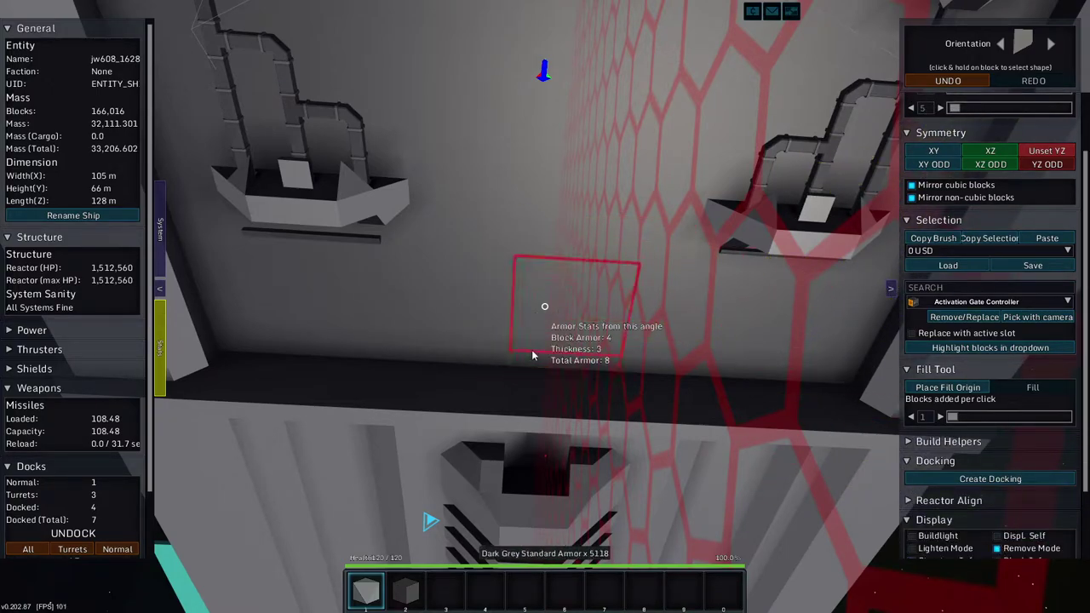
left_click(452, 358)
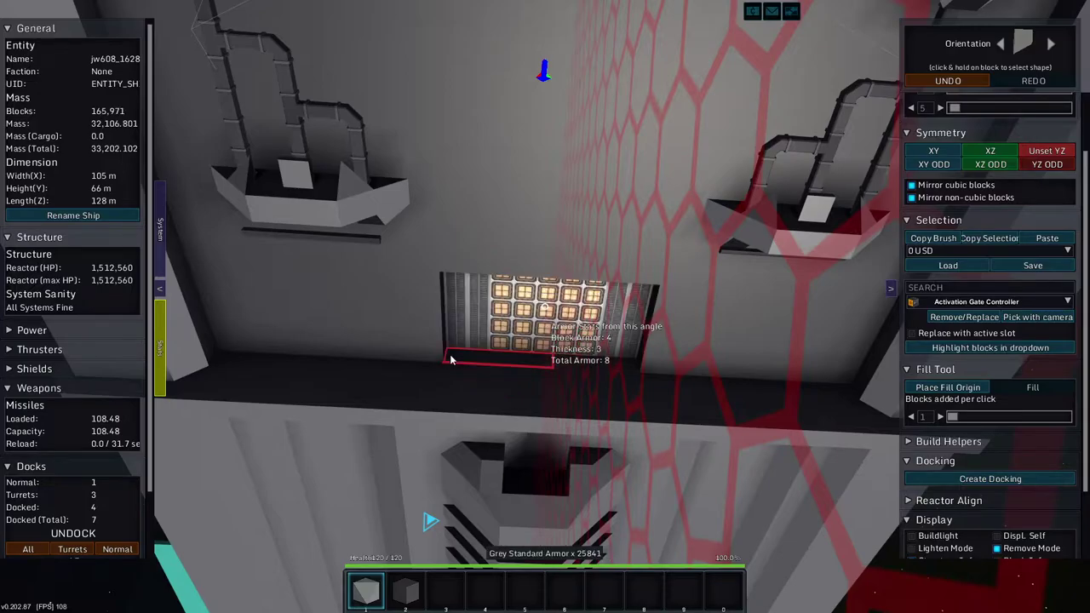
left_click(454, 253)
left_click(449, 254)
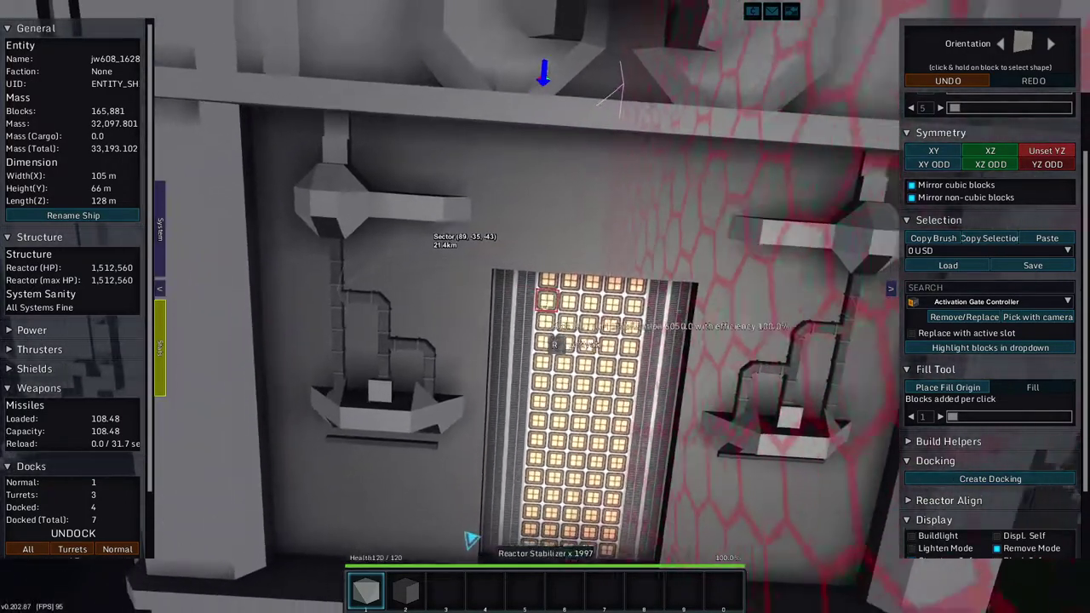
Clear the wall covering the thruster array and turn off YZ mirror symmetry.
key("s")
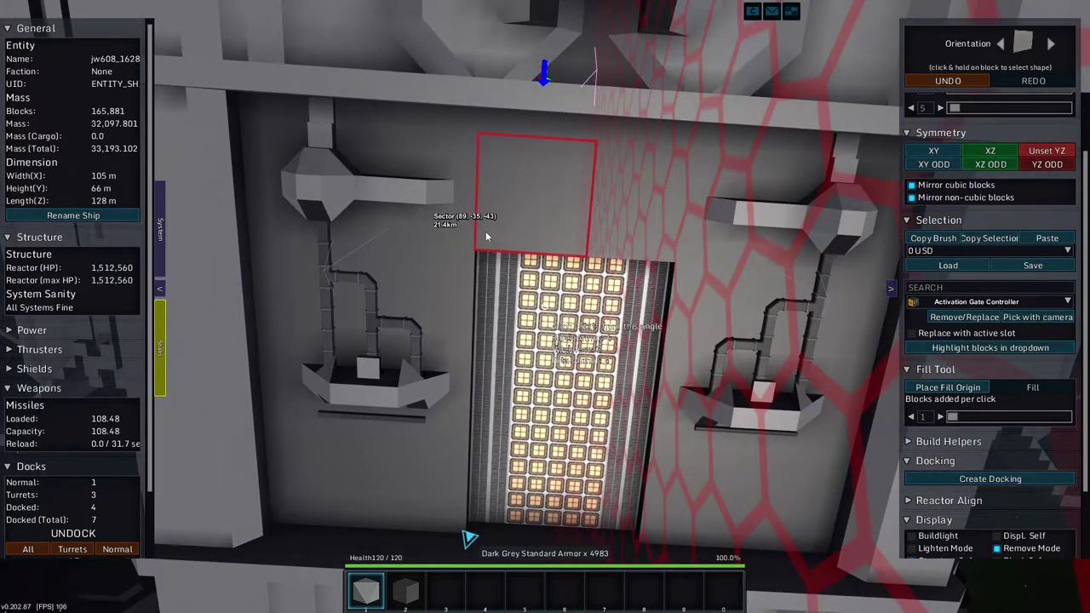
left_click(486, 237)
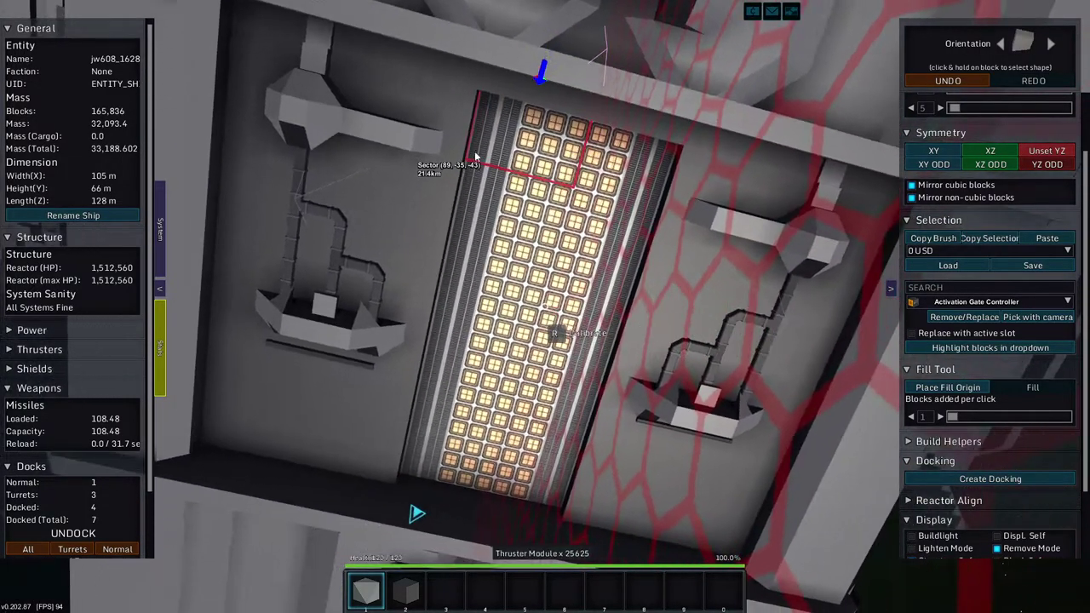
scroll(945, 182, "up", 2)
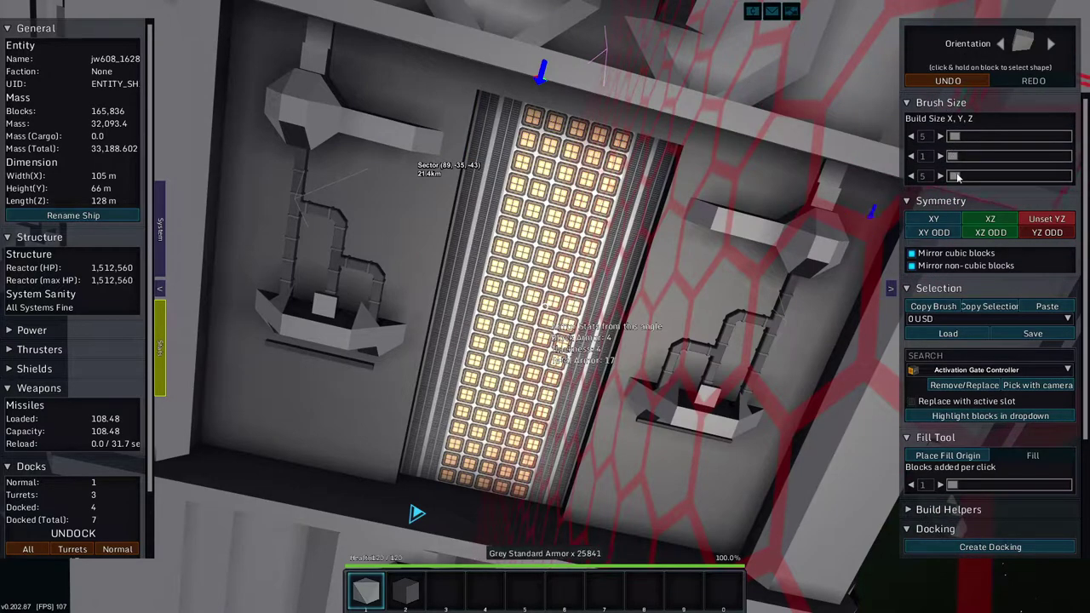
left_click(502, 87)
left_click(1043, 220)
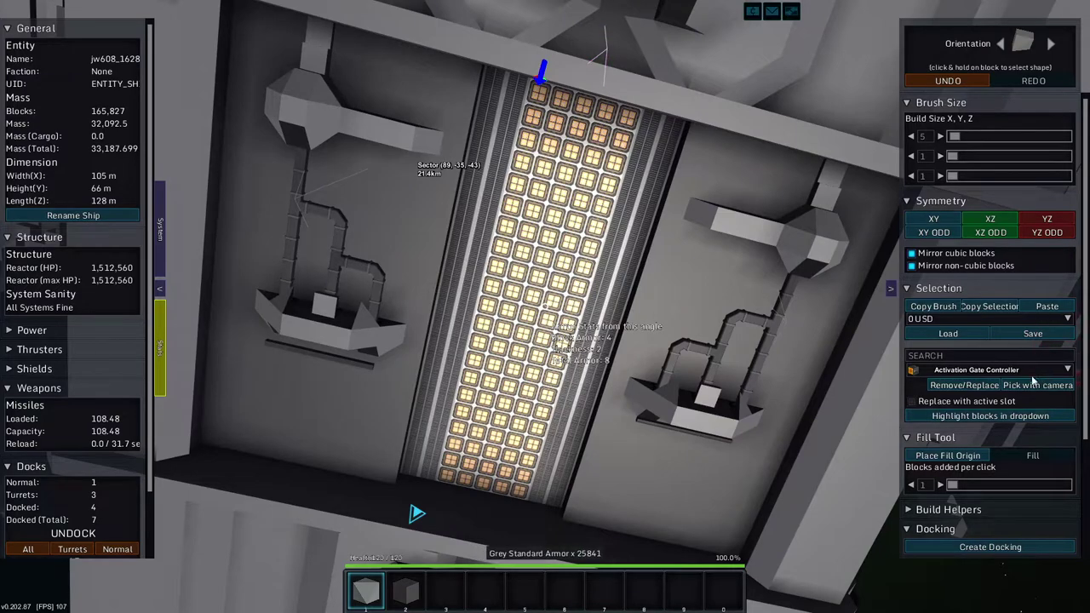
Load the saved Drk Grbl 5x5 template and ready it for pasting over the reactor column.
scroll(992, 528, "down", 2)
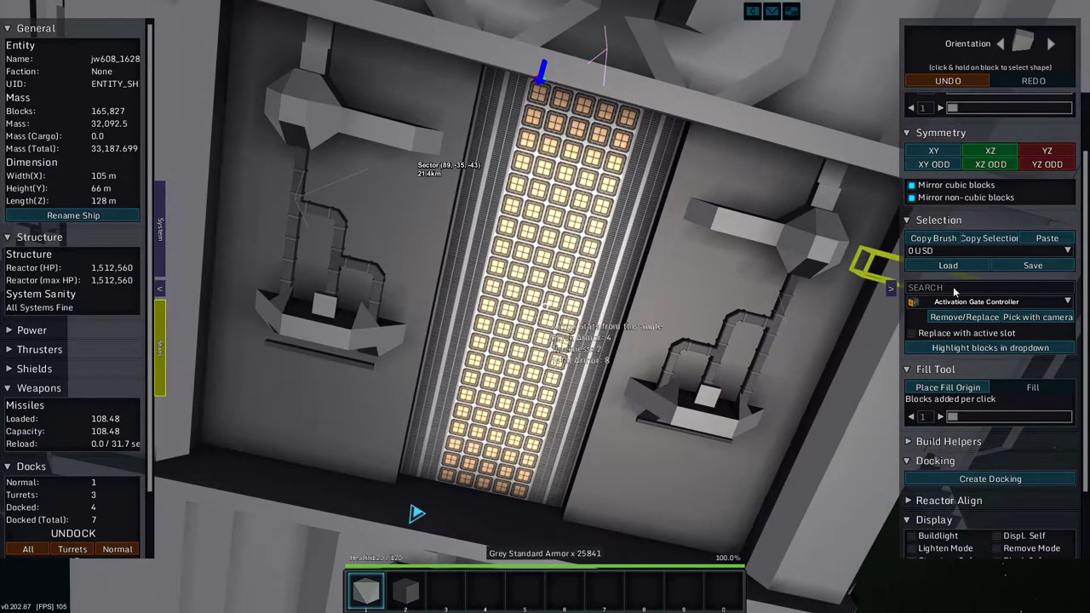
left_click(988, 250)
scroll(948, 324, "down", 8)
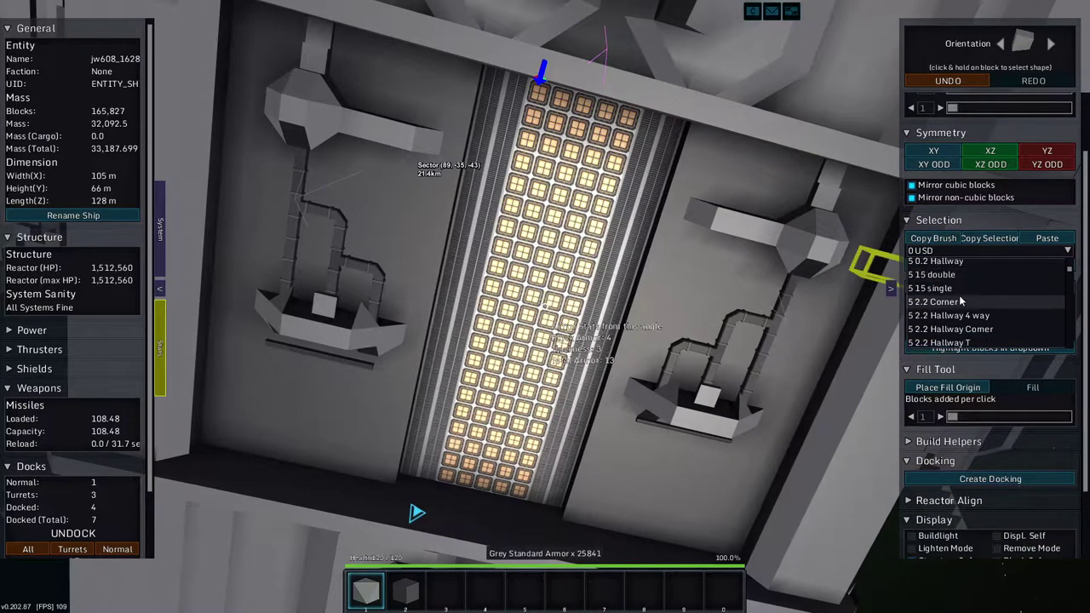
scroll(948, 337, "down", 6)
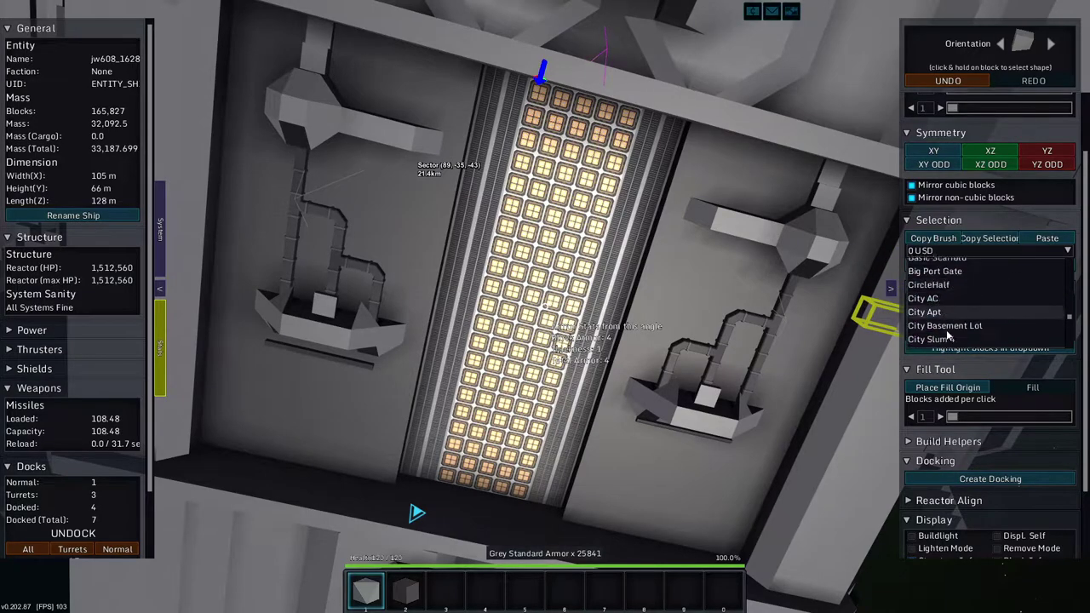
left_click(948, 310)
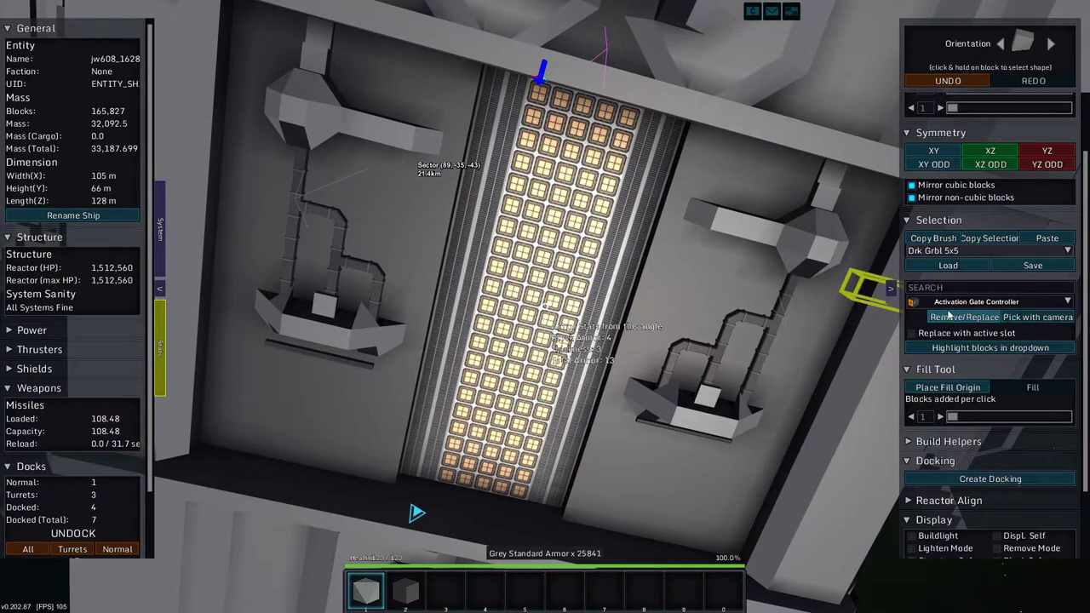
left_click(1046, 239)
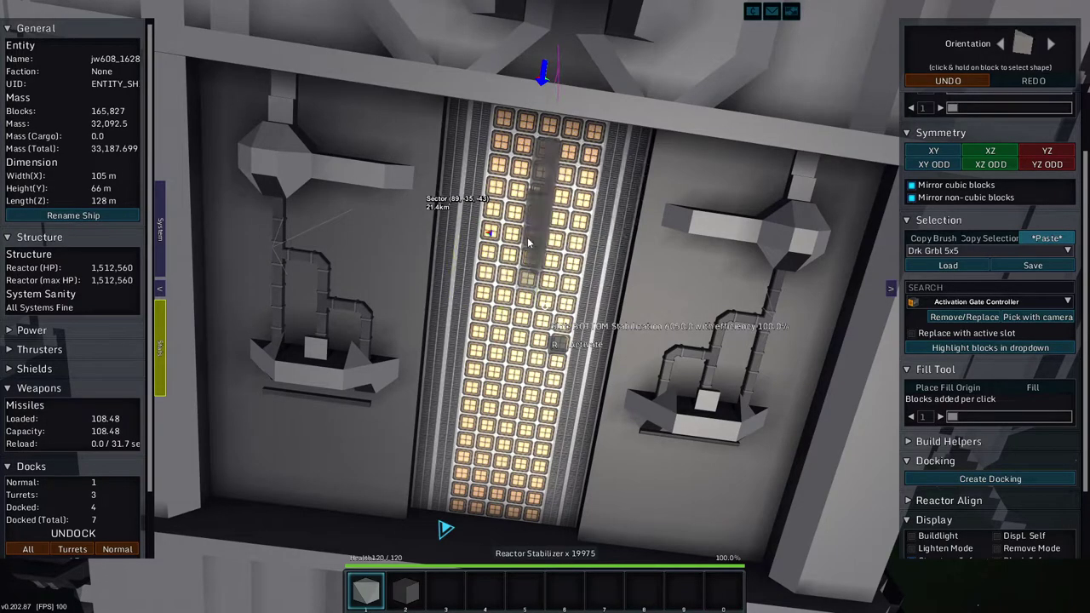
key("w")
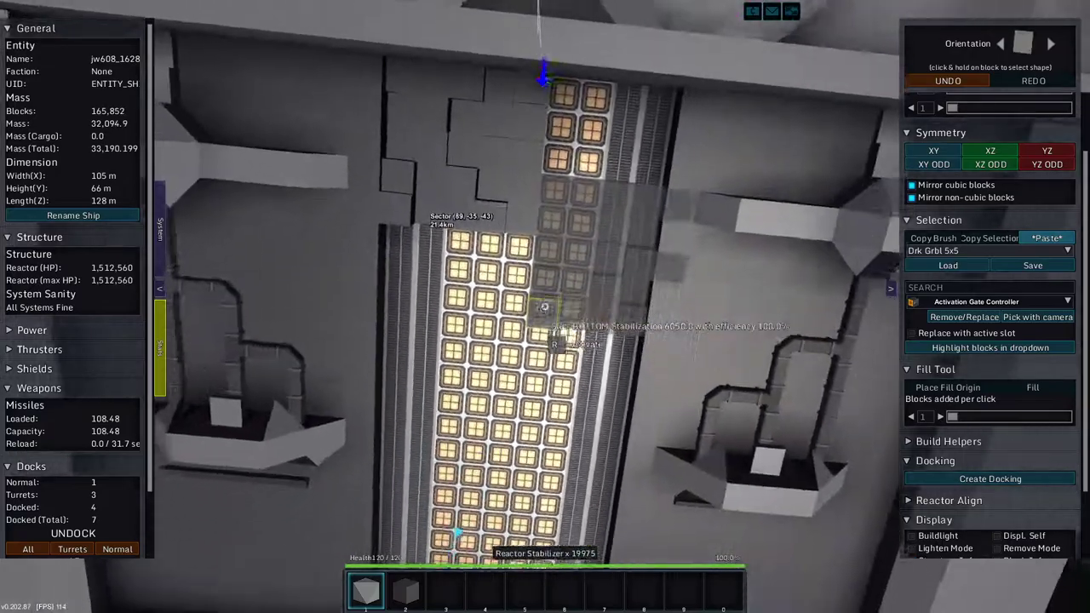
Paste Drk Grbl 5x5 four times over the reactor column and nearby underside recesses.
left_click(545, 306)
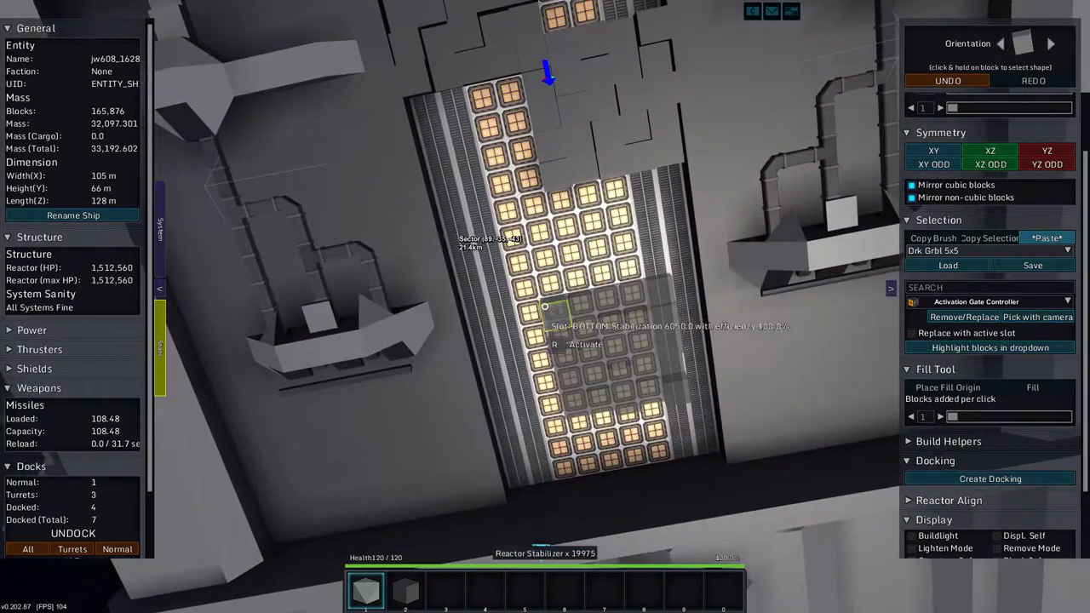
left_click(545, 306)
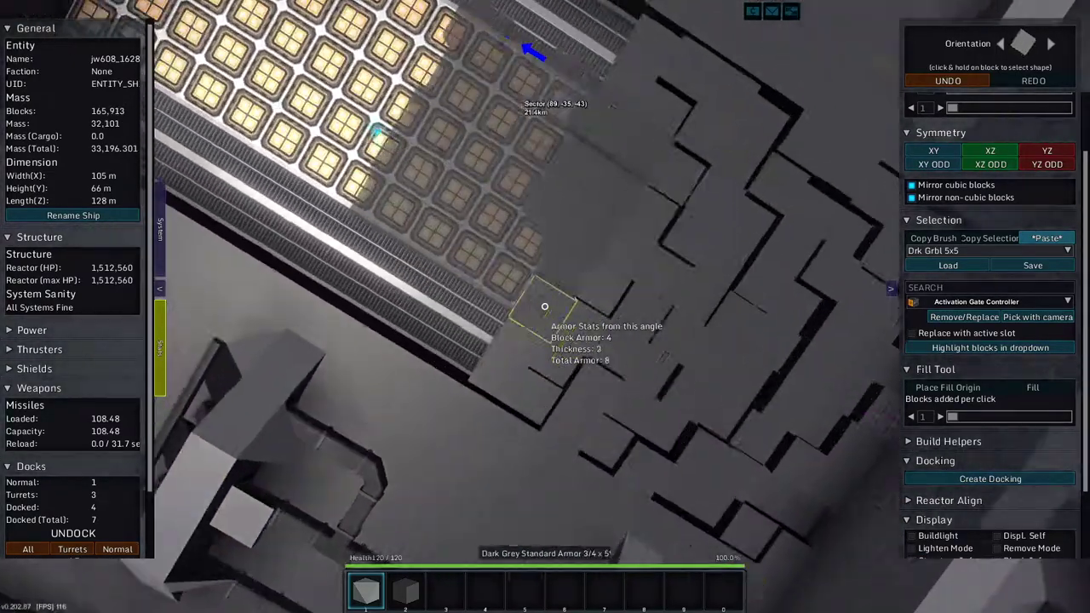
left_click(545, 307)
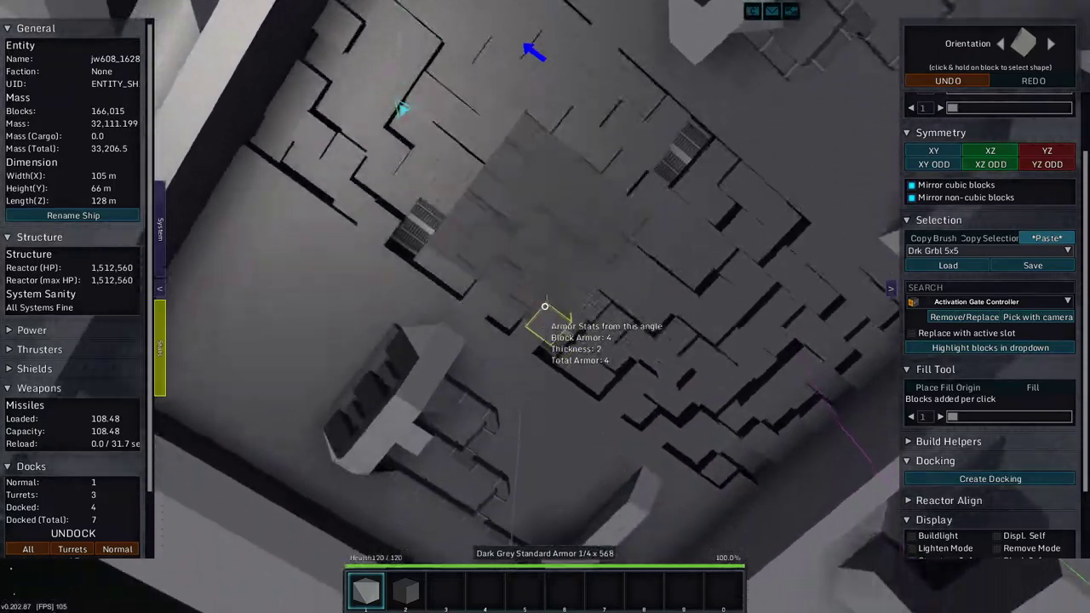
left_click(545, 306)
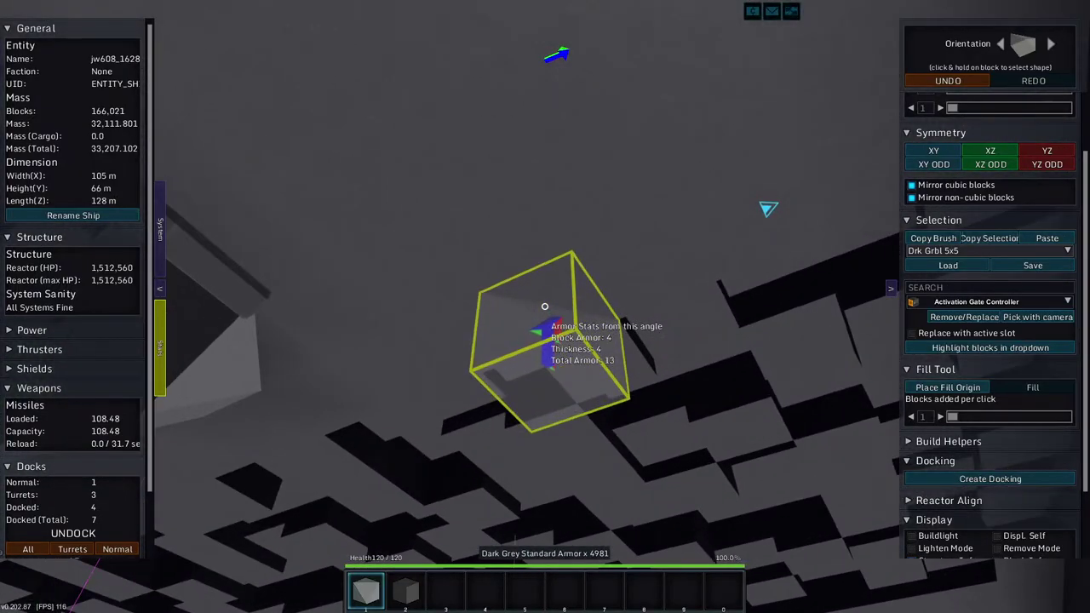
Turn on YZ symmetry and lay a mirrored 19-block Grey Standard Armor 1/4 slab line.
left_click(701, 257)
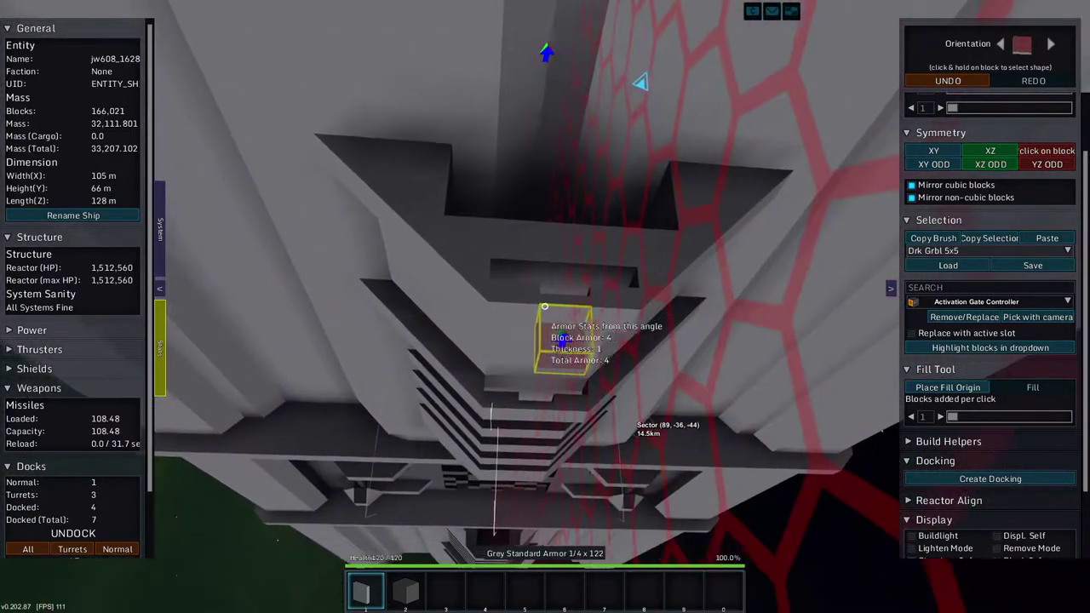
left_click(545, 307)
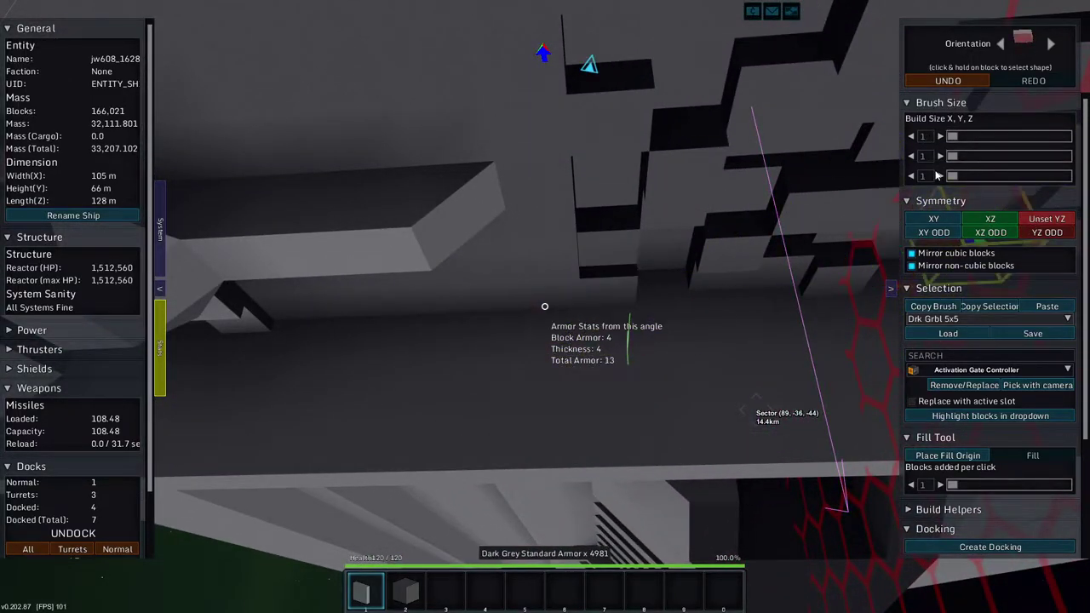
left_click(545, 307)
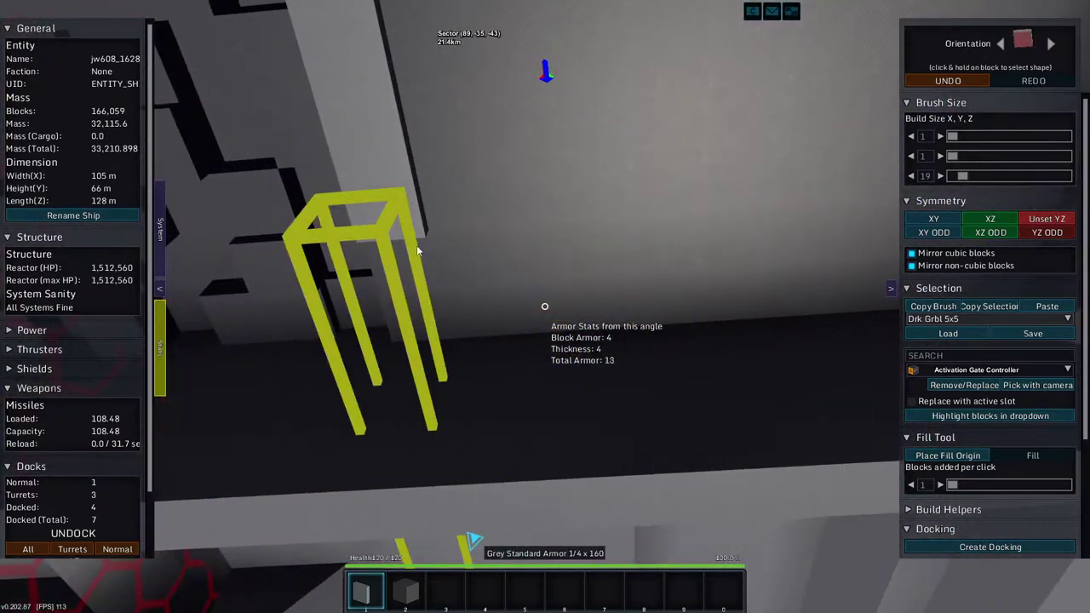
left_click(545, 307)
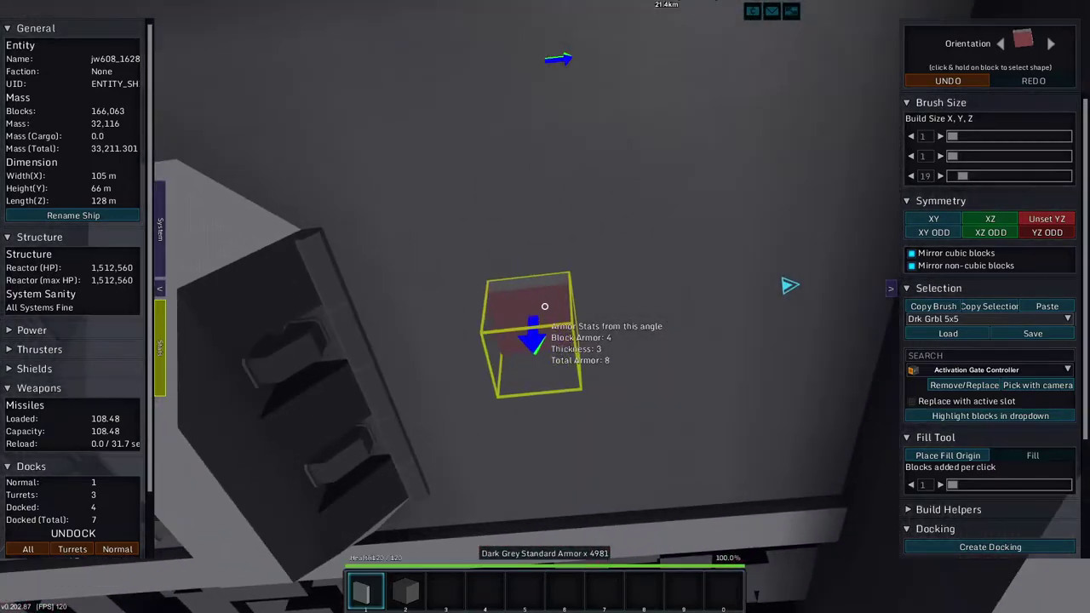
Clear blocks around and beside the thruster grid to widen the recess.
left_click(545, 307)
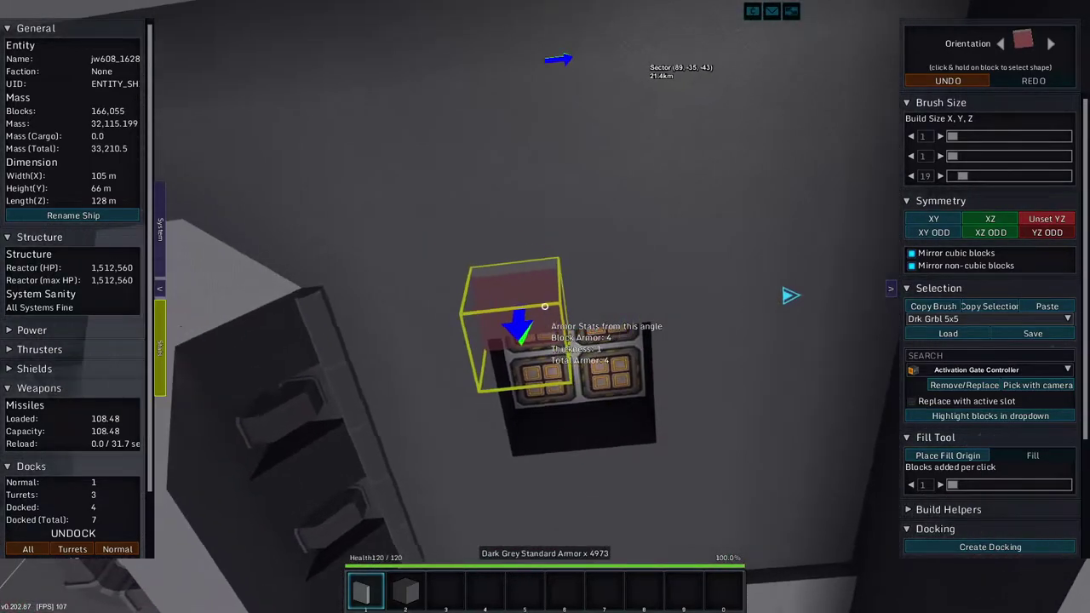
left_click(545, 306)
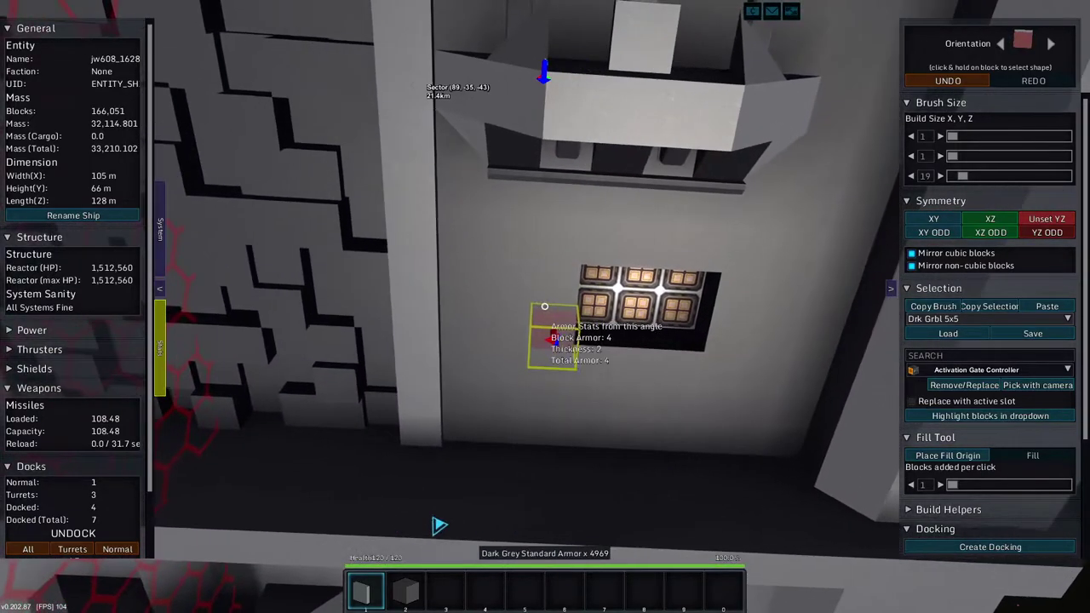
left_click(545, 306)
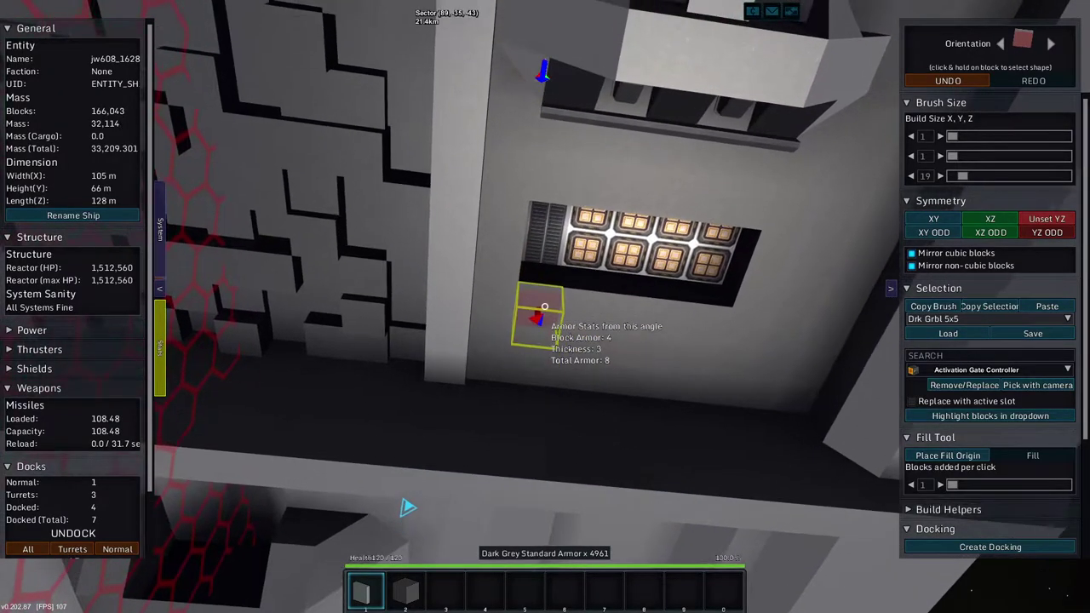
left_click(545, 307)
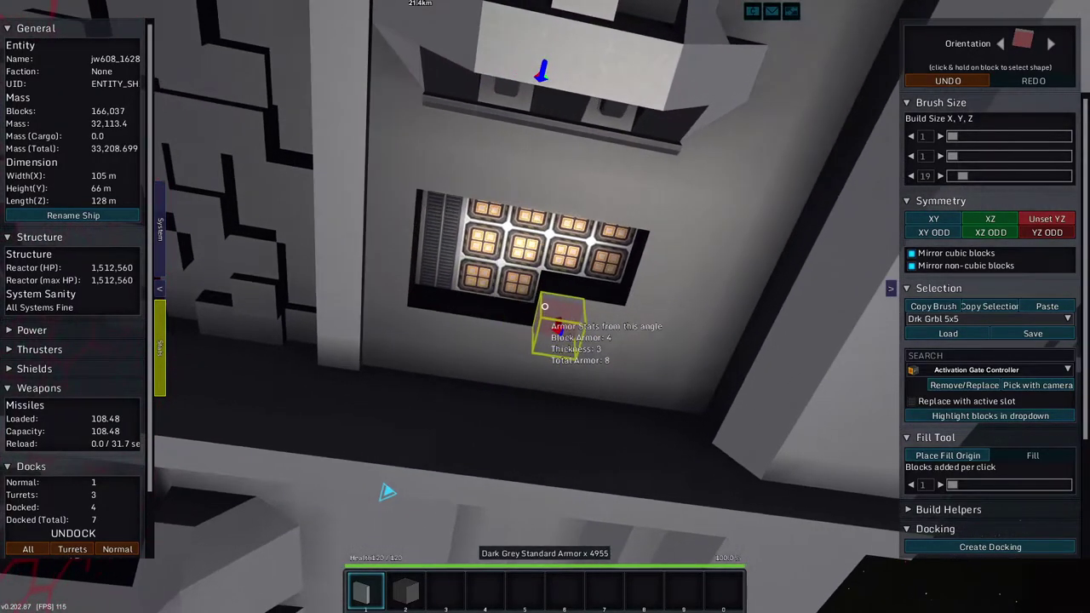
left_click(545, 306)
Place six dark grey armor columns at brush depth 5, leaving one thruster strip exposed.
key("3")
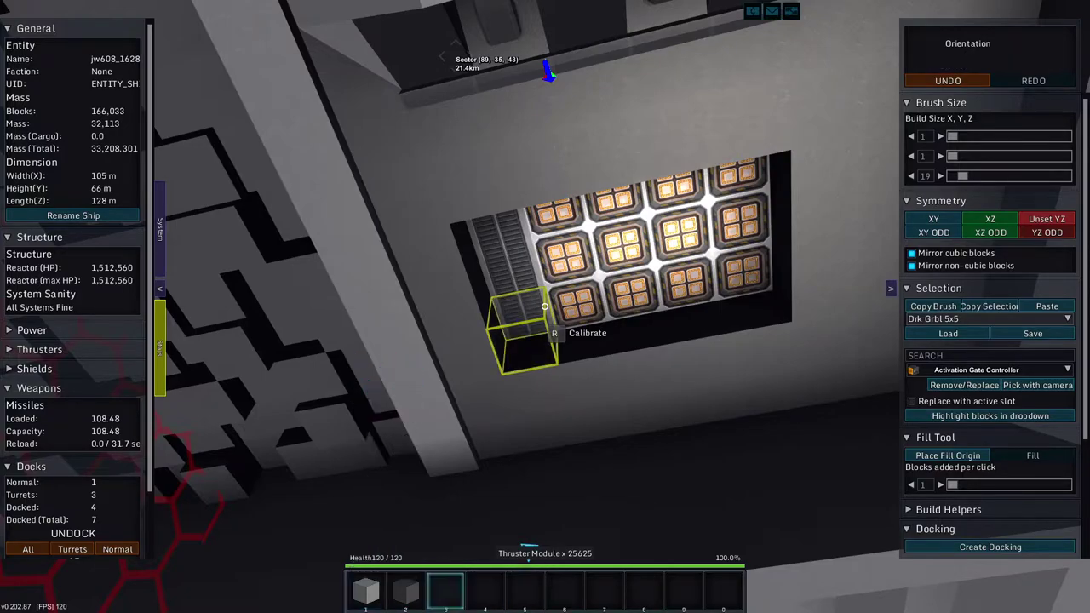
left_click_drag(405, 588, 405, 374)
key("t")
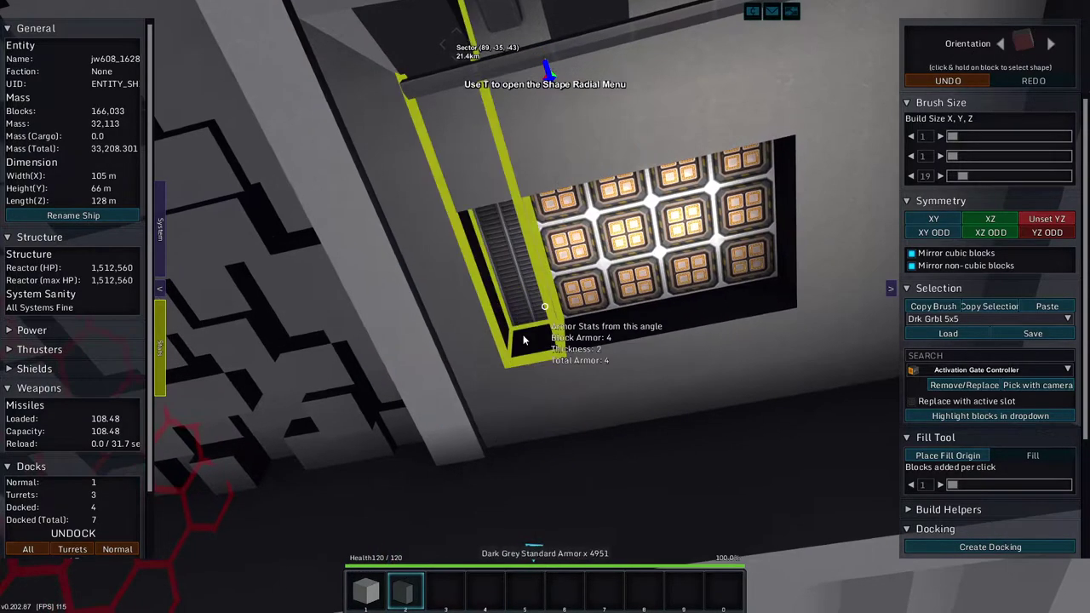
left_click(955, 176)
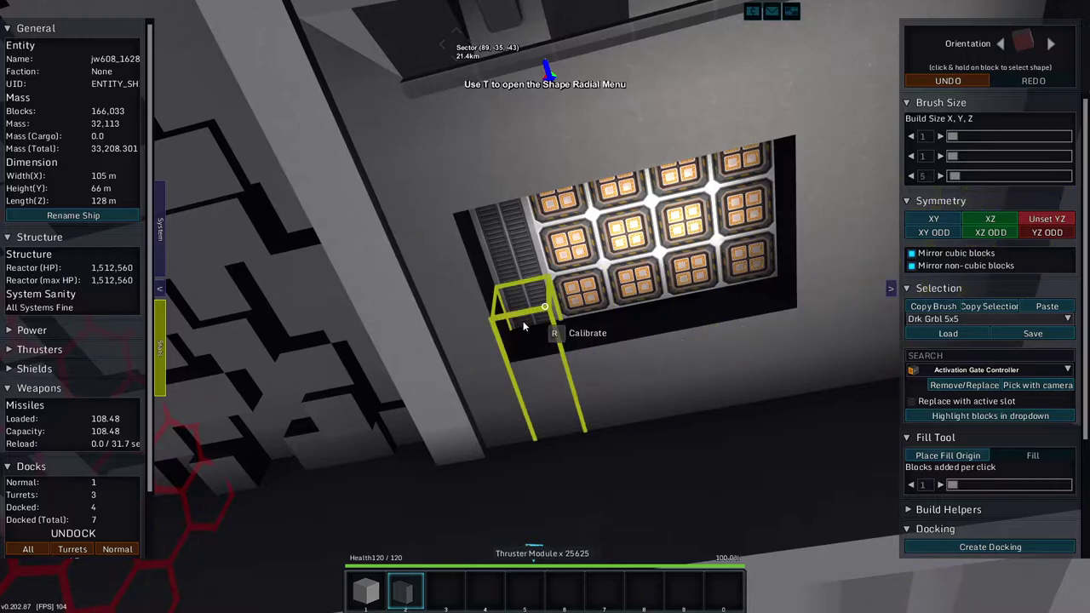
left_click(519, 231)
left_click(579, 220)
left_click(634, 204)
left_click(677, 194)
left_click(711, 186)
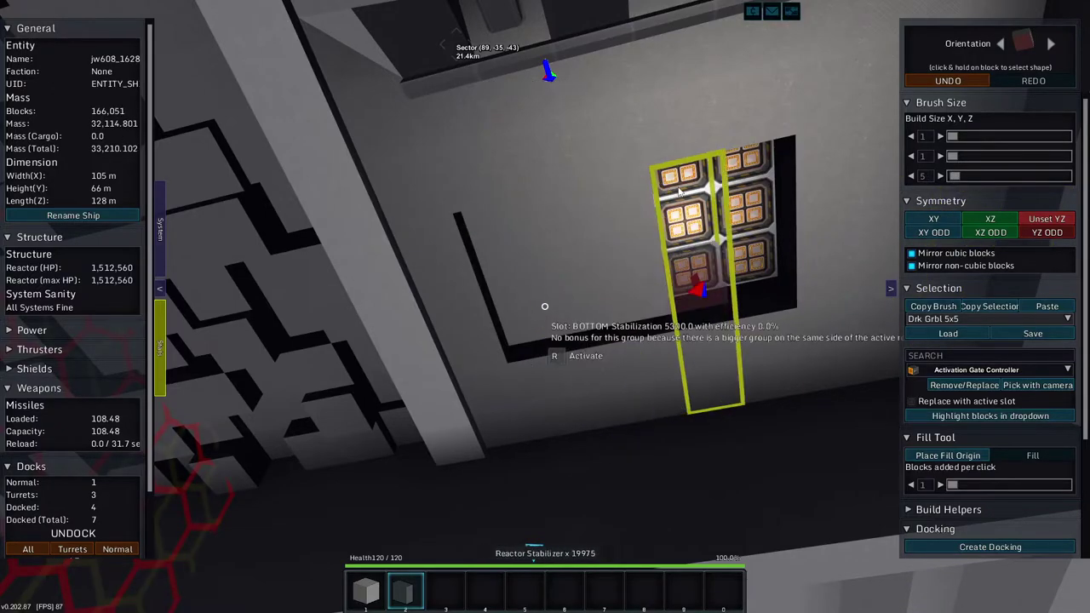
left_click(741, 175)
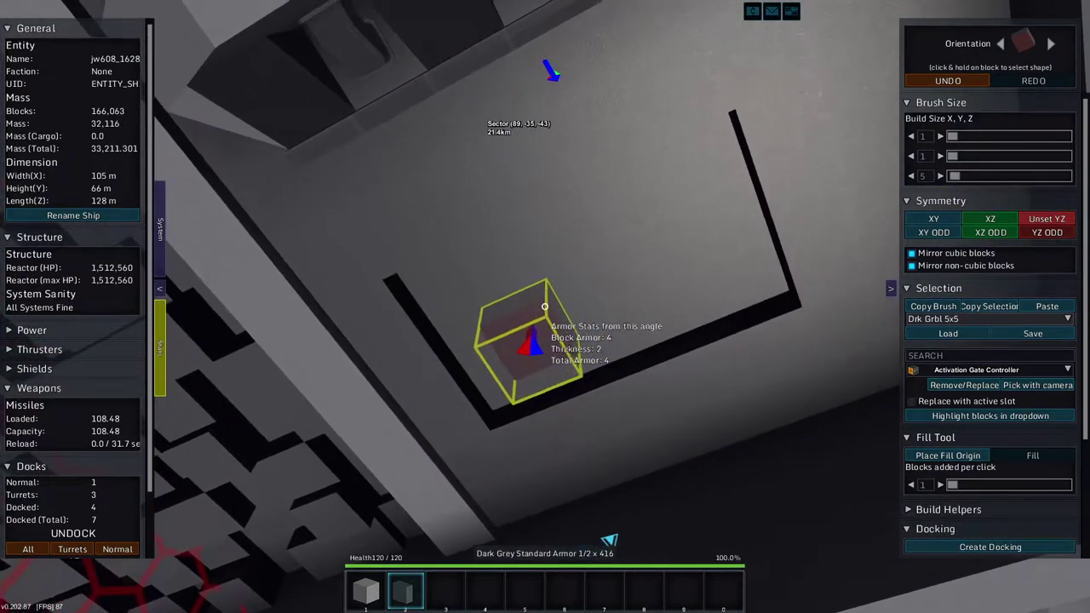
Trim a few recess wall blocks and add grey quarter-slab accents on the walls.
right_click(545, 306)
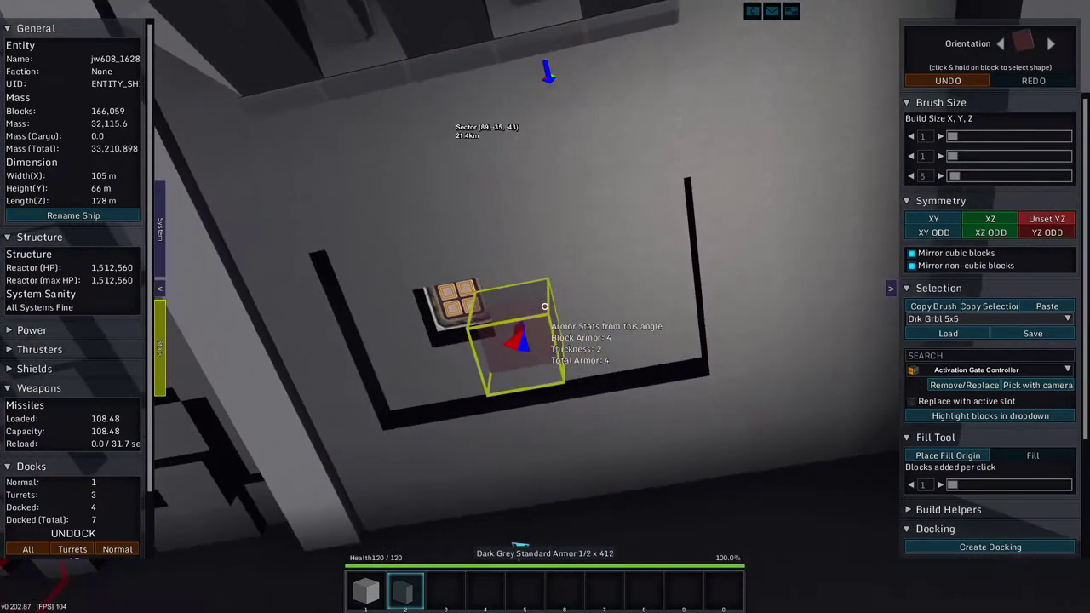
key("t")
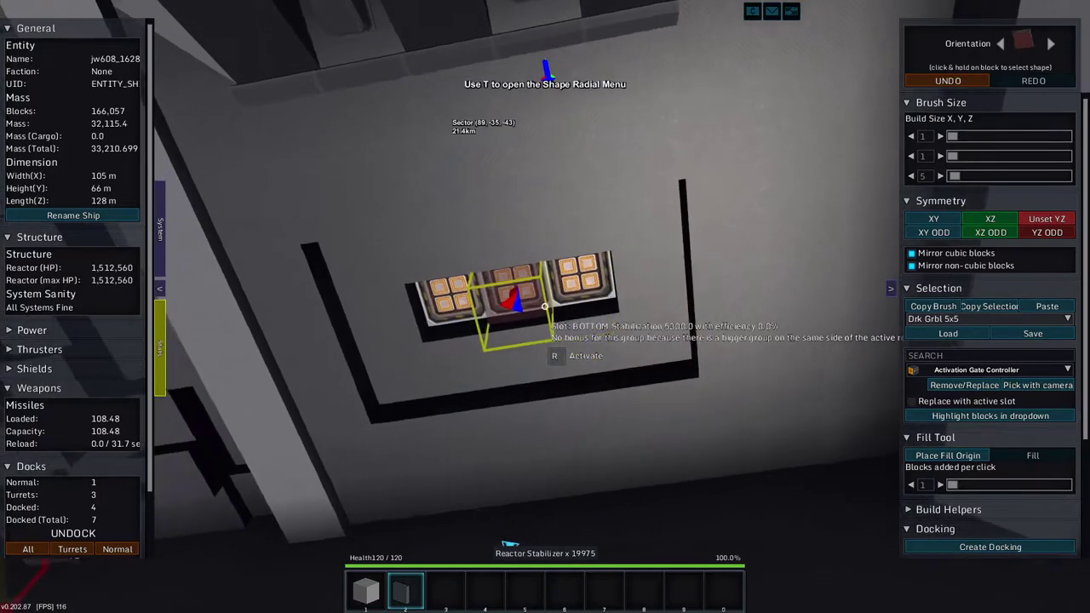
left_click(545, 307)
left_click(545, 306)
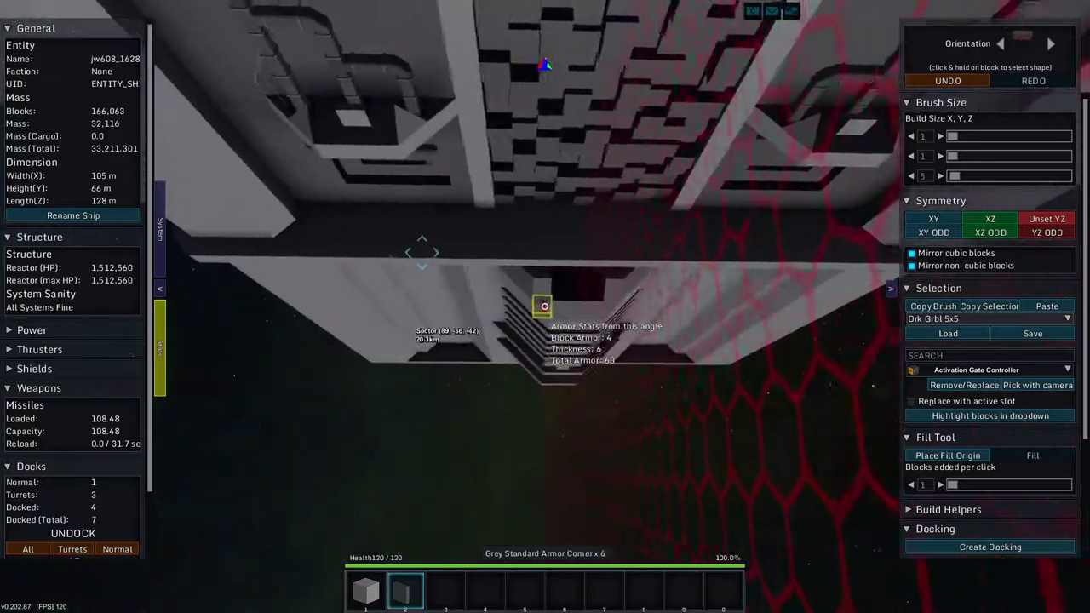
scroll(544, 308, "down", 1)
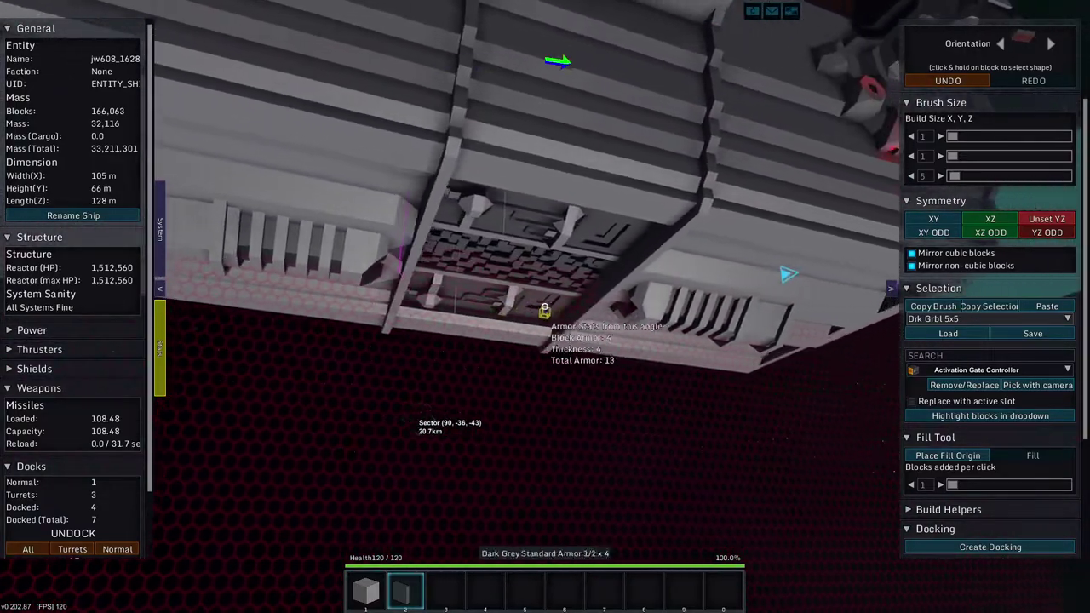
scroll(544, 308, "down", 1)
scroll(541, 309, "down", 1)
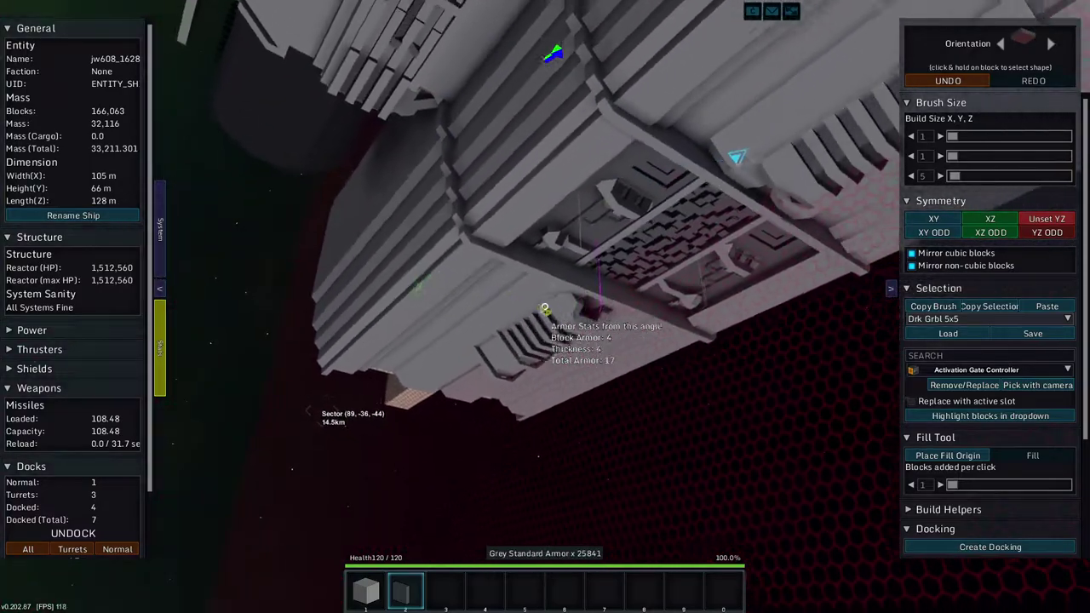
scroll(543, 305, "down", 3)
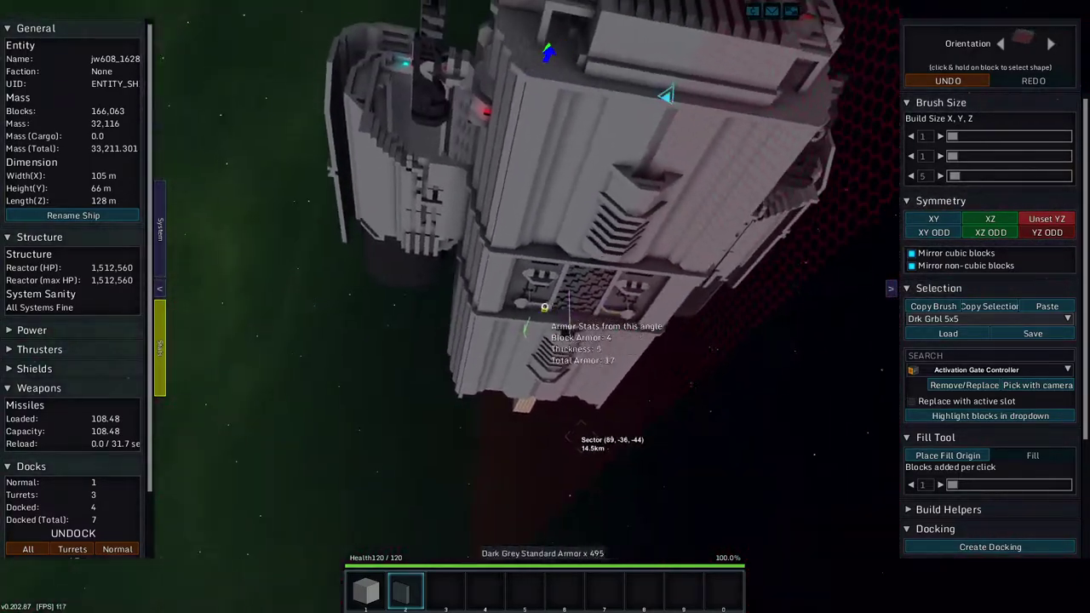
key("w")
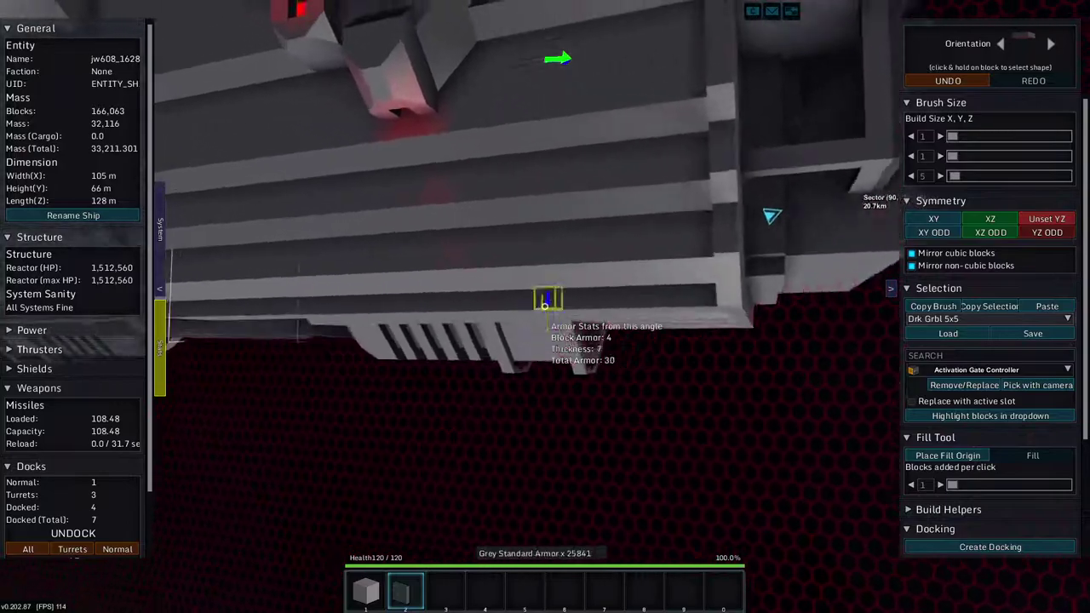
key("s")
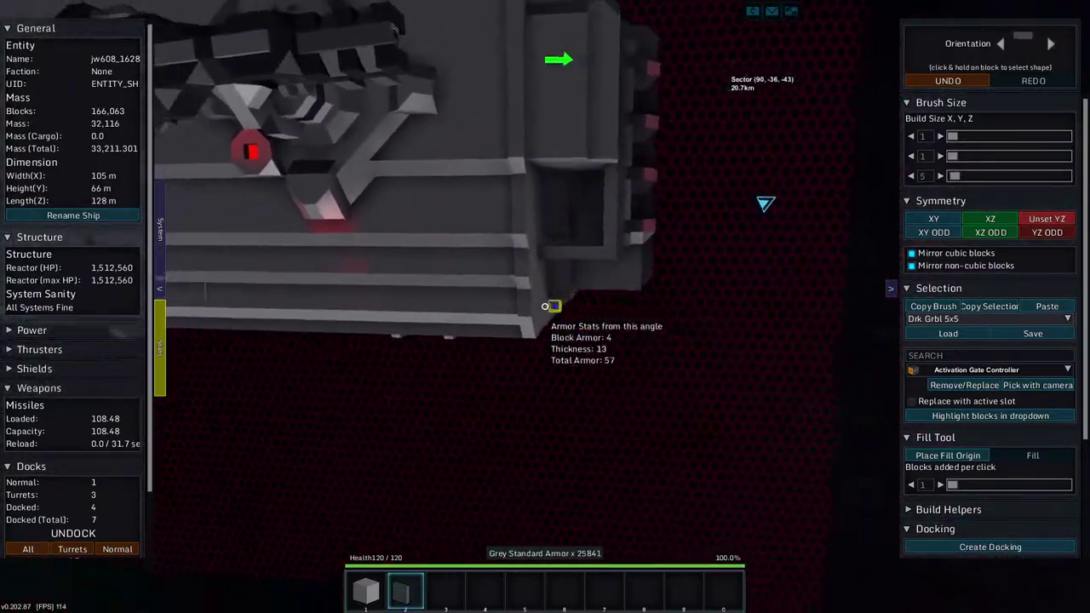
key("a")
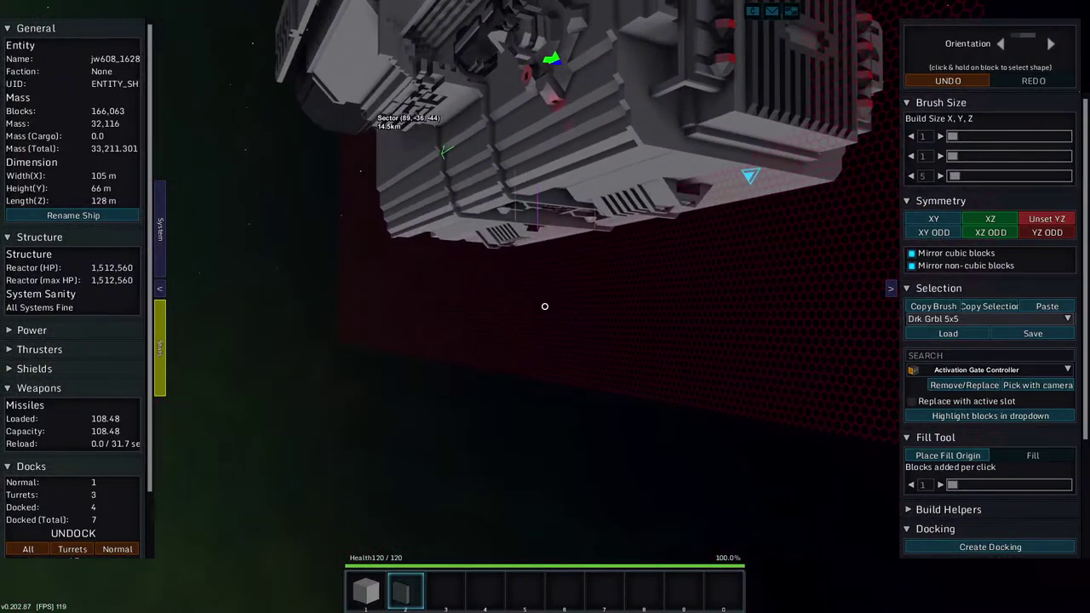
key("a")
key("a")
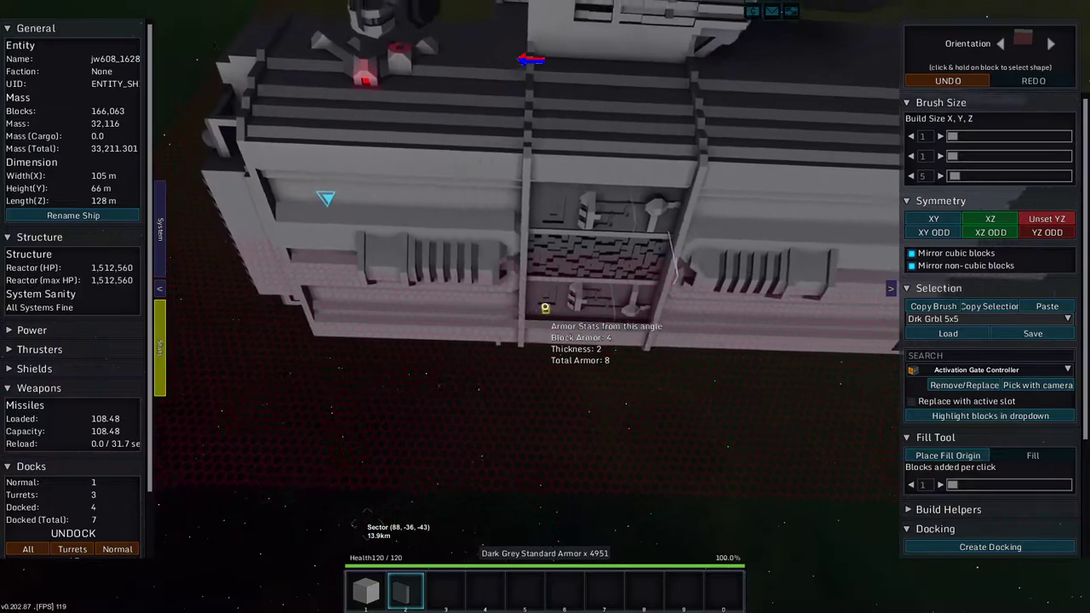
key("d")
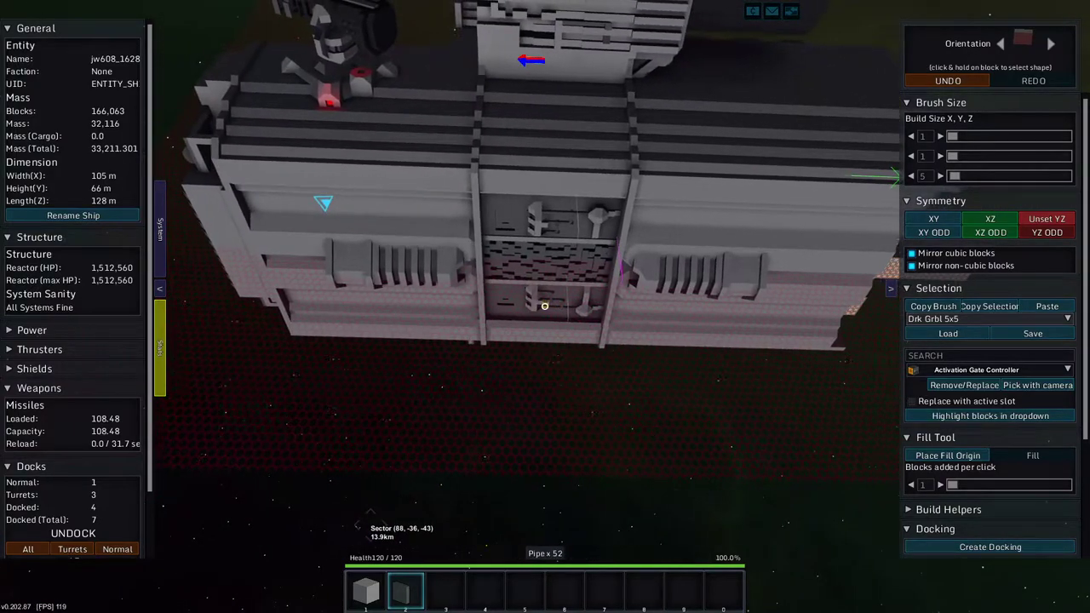
key("d")
key("s")
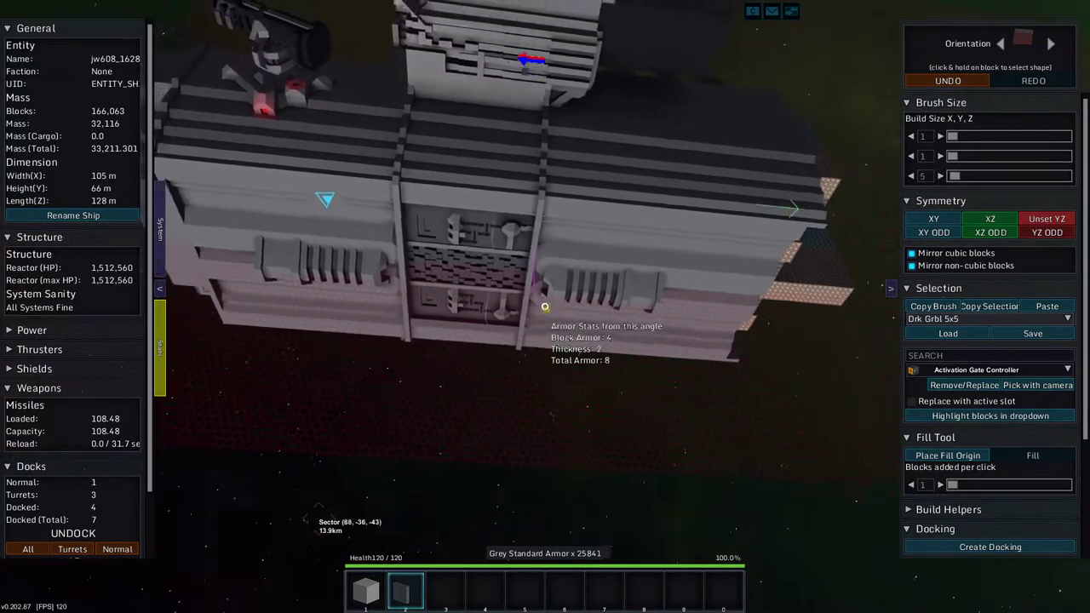
key("c")
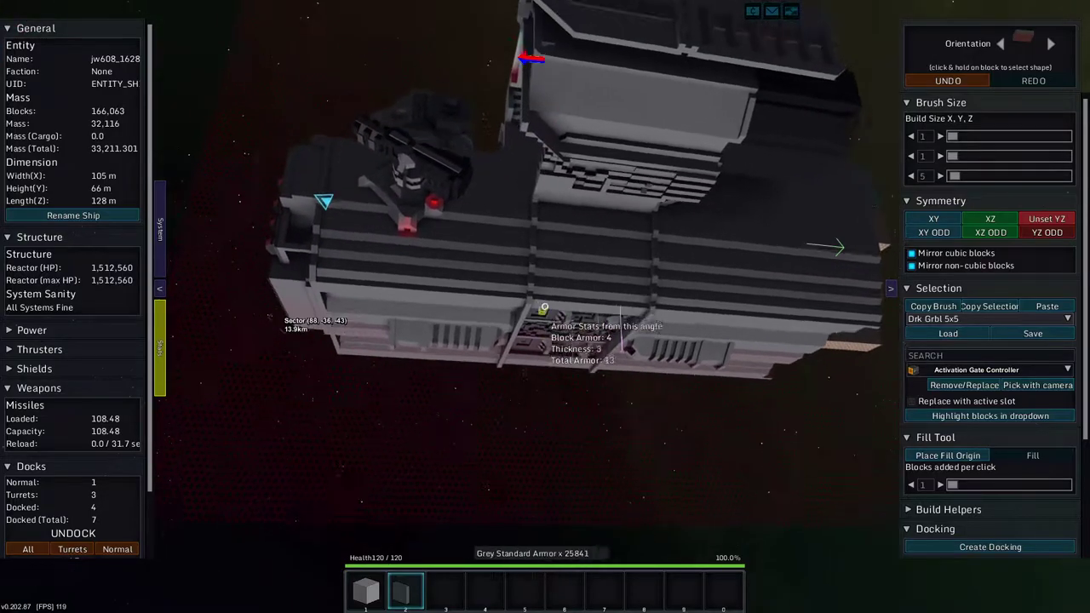